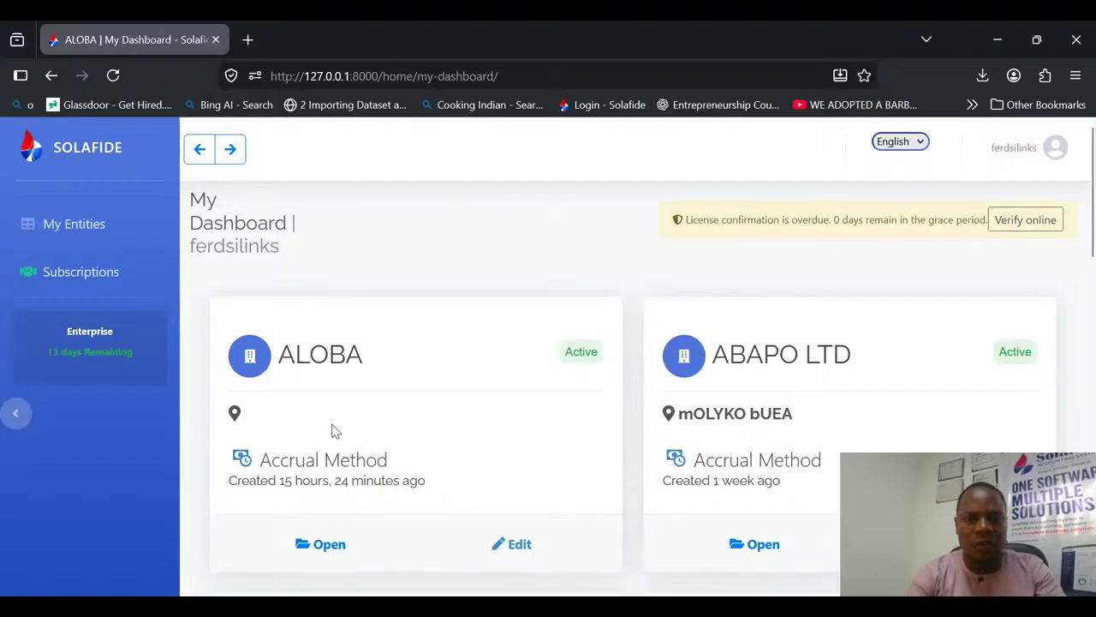
Step: Open the ALOBA entity and start a point-of-sale transaction from its invoice list
{"action": "left_click", "coordinate": [329, 545]}
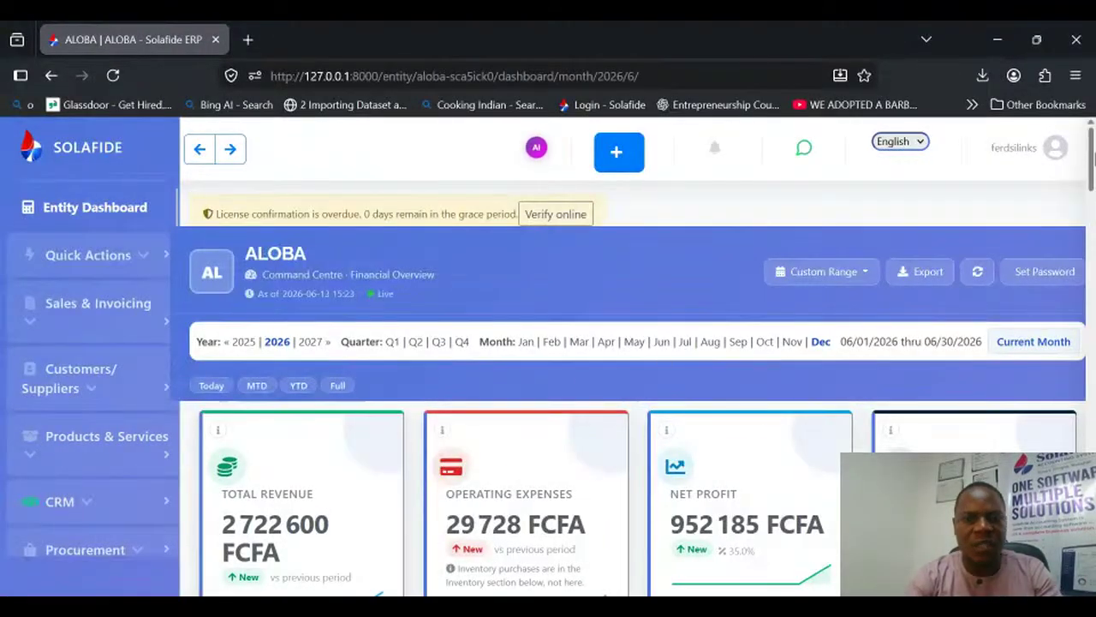
{"action": "mouse_move", "coordinate": [1093, 159]}
{"action": "left_mouse_down"}
{"action": "mouse_move", "coordinate": [1093, 229]}
{"action": "mouse_move", "coordinate": [1093, 168]}
{"action": "left_mouse_up"}
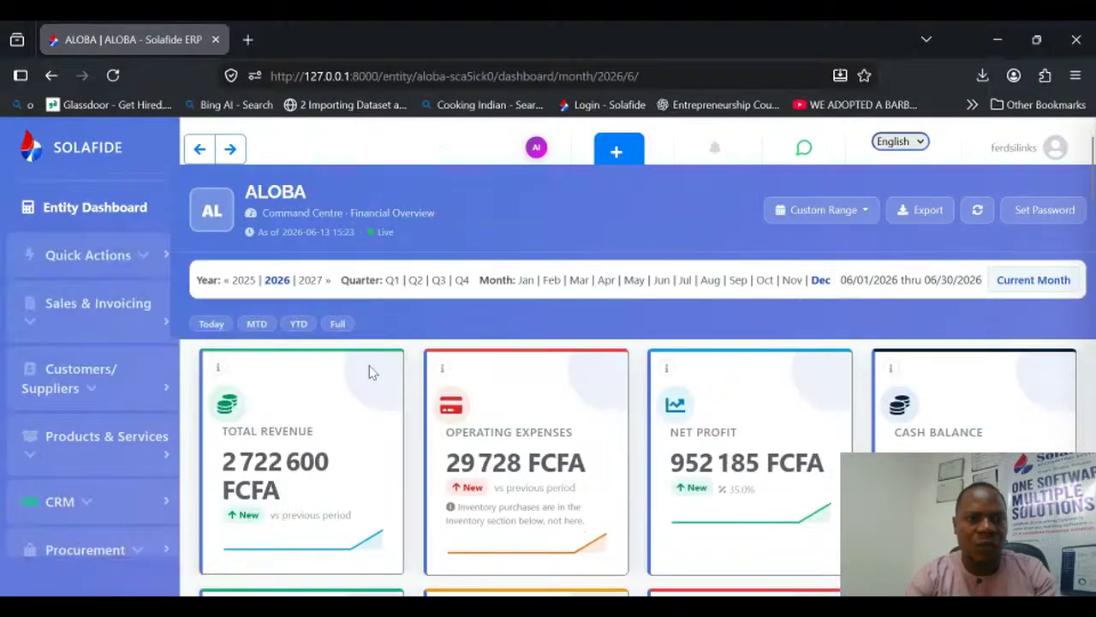
{"action": "left_click", "coordinate": [142, 257]}
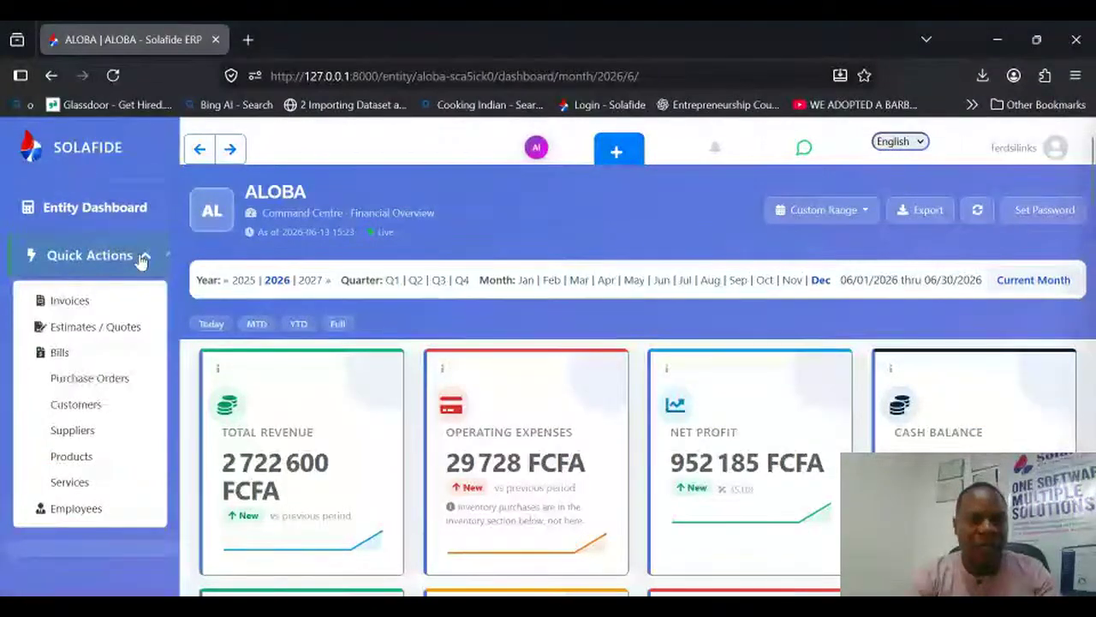
{"action": "left_click", "coordinate": [88, 300]}
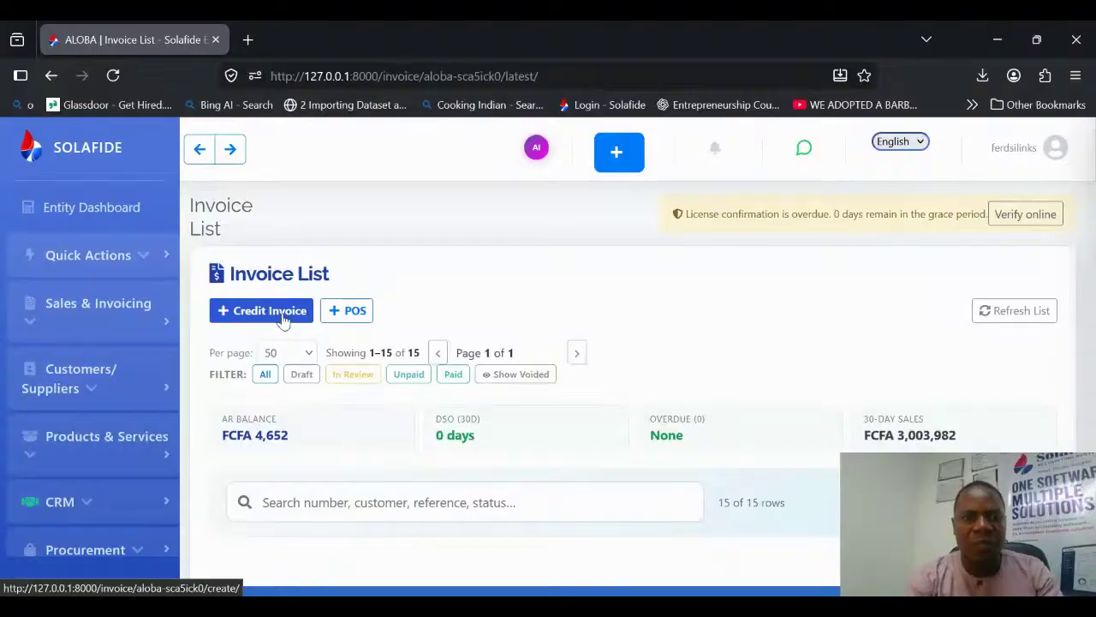
{"action": "left_click", "coordinate": [356, 313]}
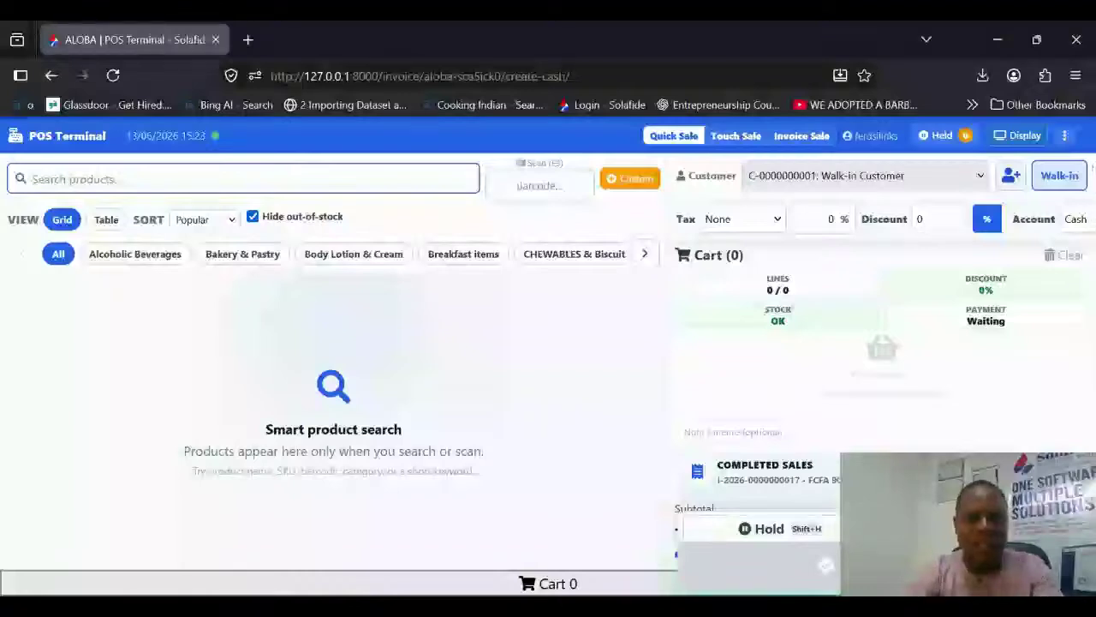
{"action": "type", "text": "n"}
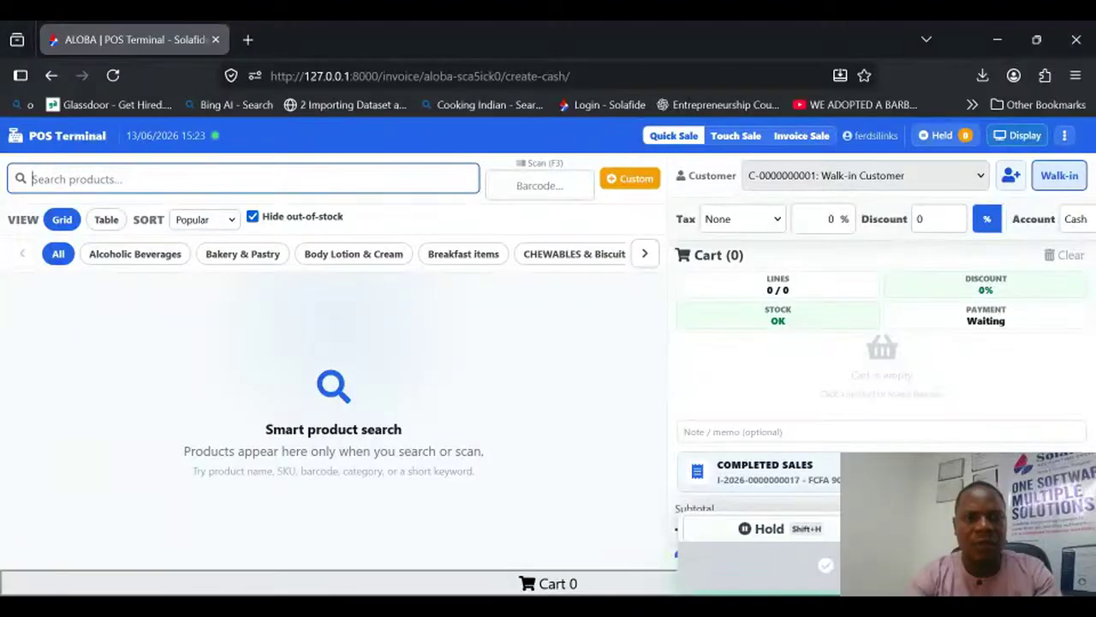
Step: Browse the product categories from Alcoholic Beverages through CHEWABLES & Biscuits and DRINKS to Non Alcoholic Wine
{"action": "left_click", "coordinate": [128, 251]}
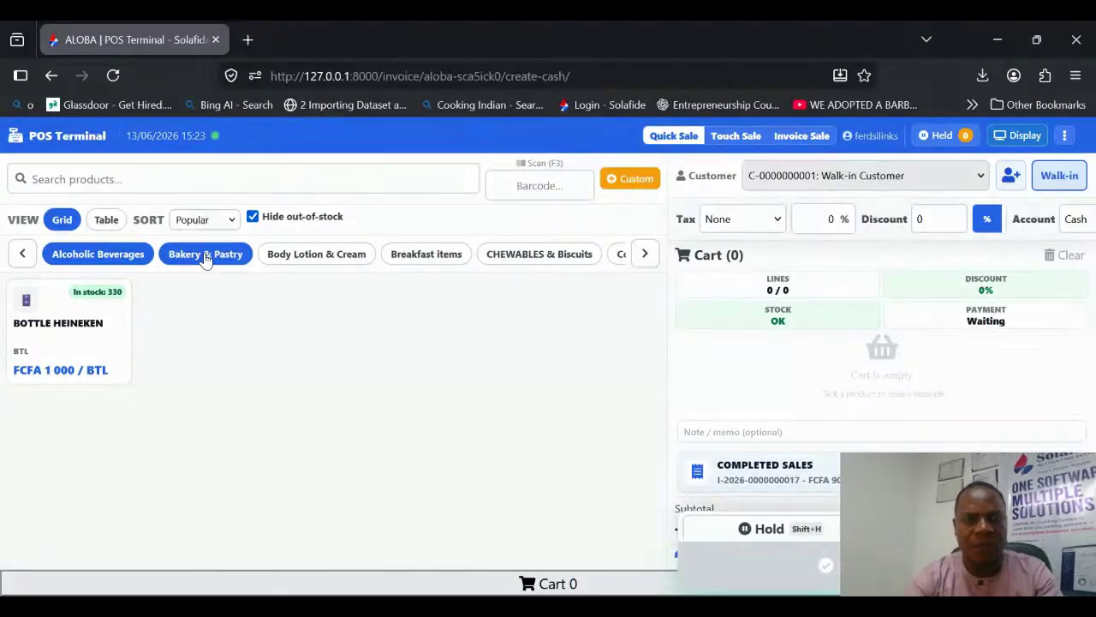
{"action": "left_click", "coordinate": [205, 254]}
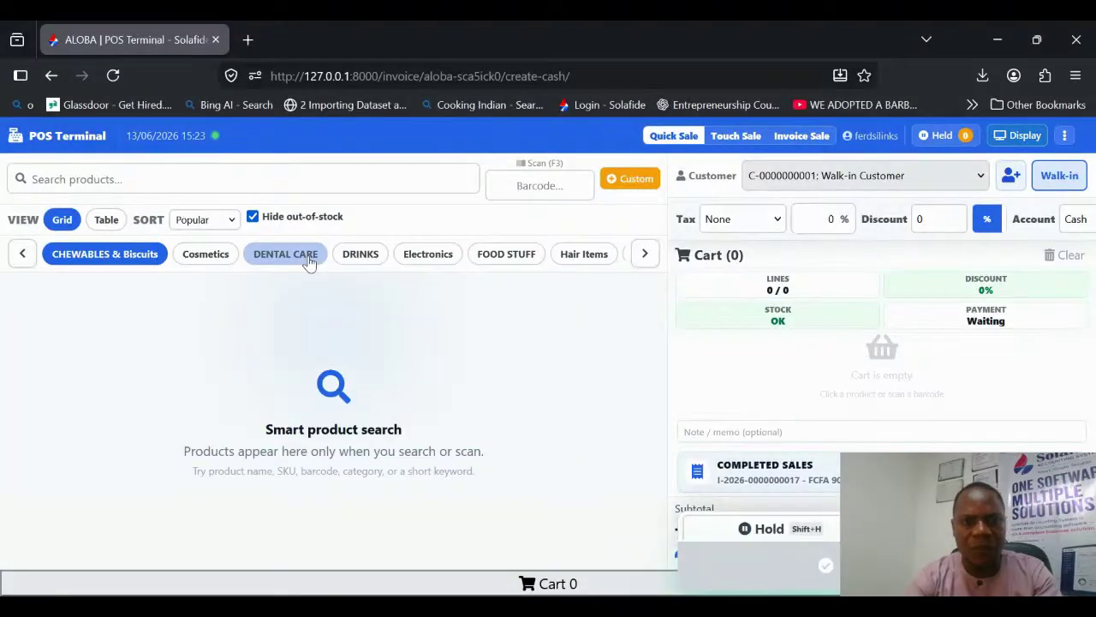
{"action": "left_click", "coordinate": [355, 256]}
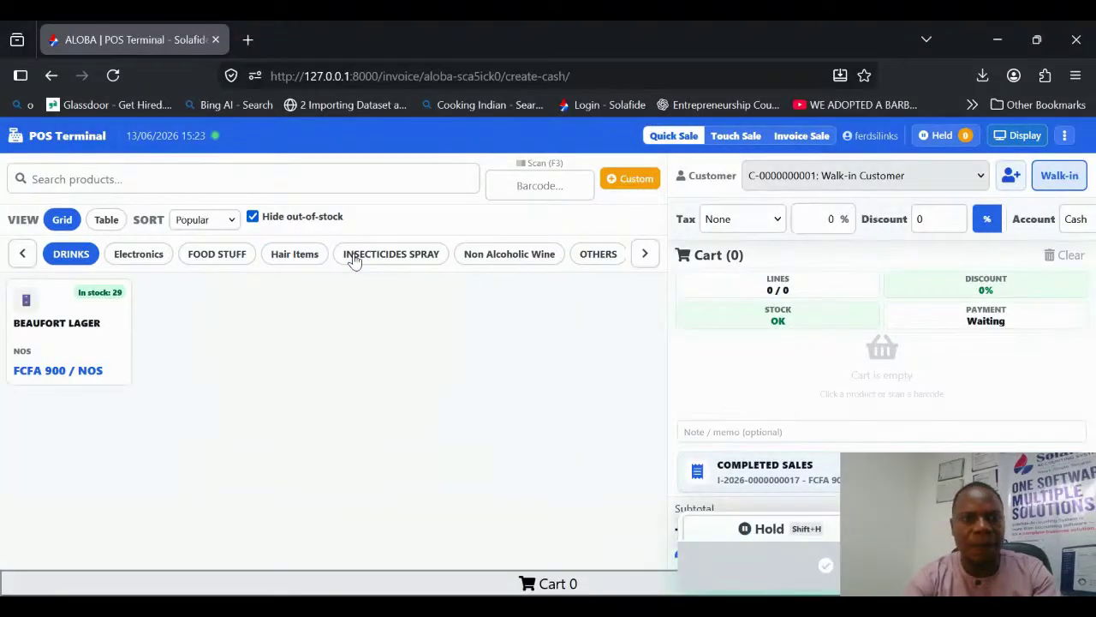
{"action": "left_click", "coordinate": [313, 257]}
{"action": "left_click", "coordinate": [315, 255]}
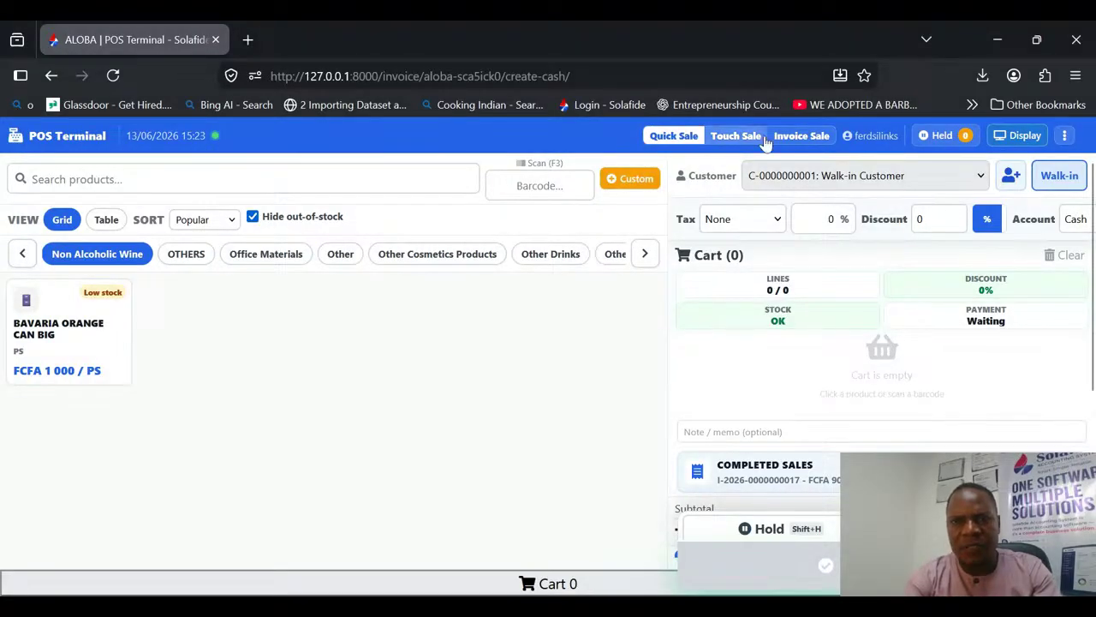
Step: Preview the Touch Sale and Invoice Sale layouts, and return to Quick Sale
{"action": "left_click", "coordinate": [732, 139]}
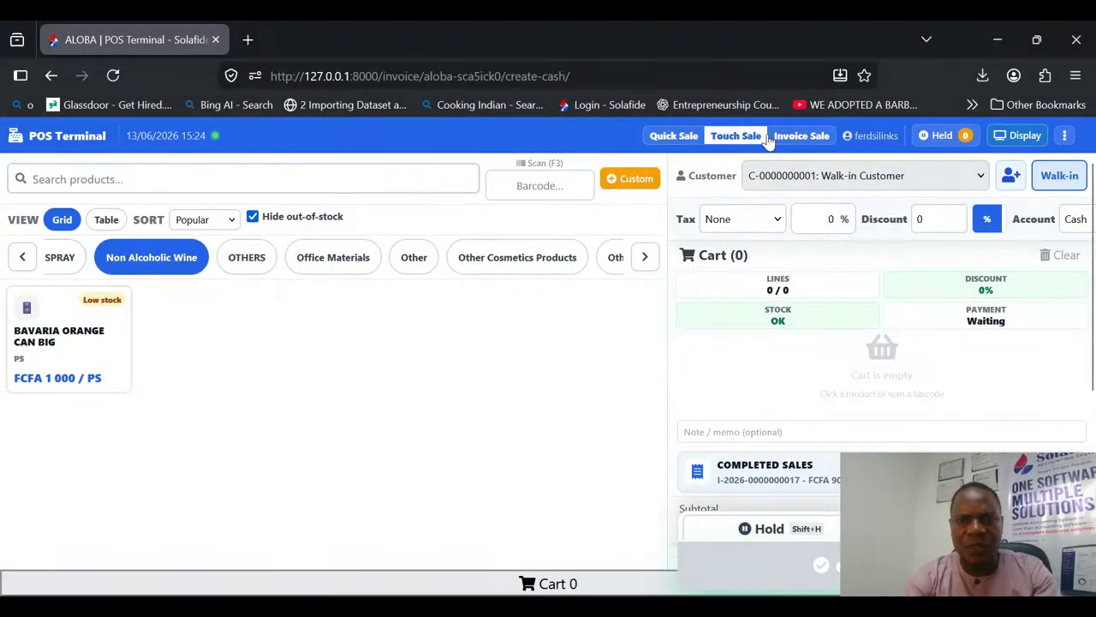
{"action": "left_click", "coordinate": [770, 140]}
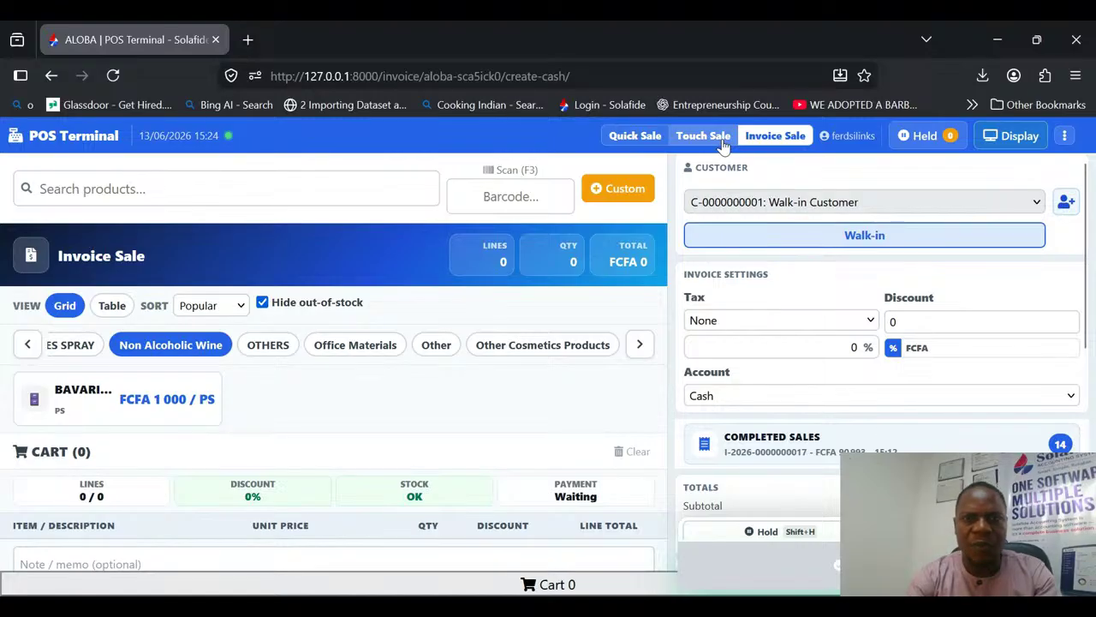
{"action": "left_click", "coordinate": [634, 139]}
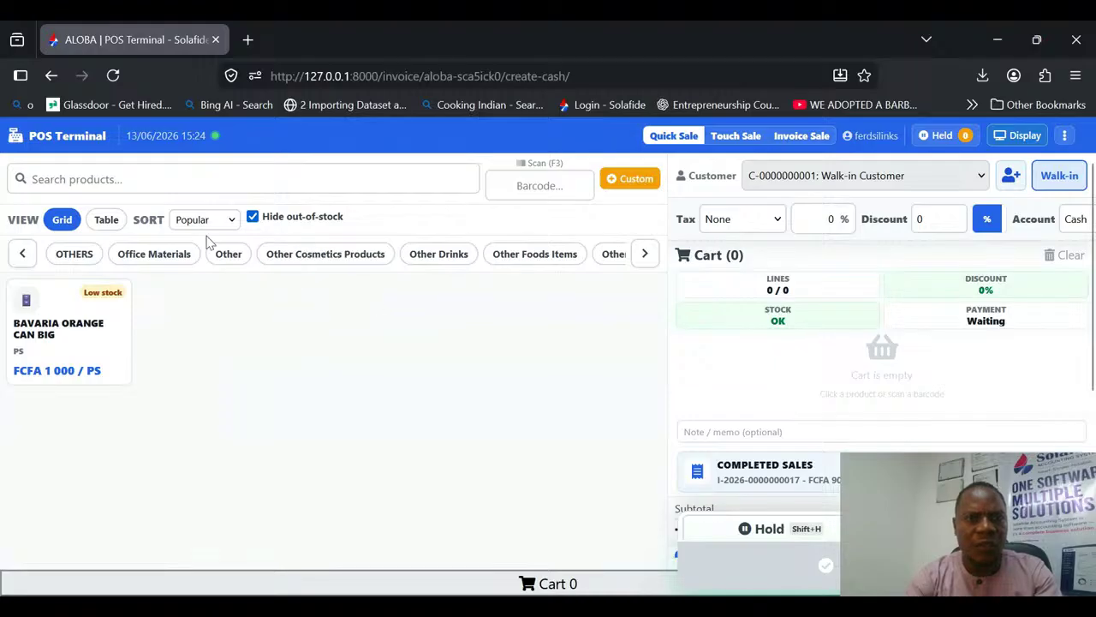
Step: Show the products as a table and browse the DRINKS, FOOD STUFF and Office Materials categories
{"action": "left_click", "coordinate": [103, 223]}
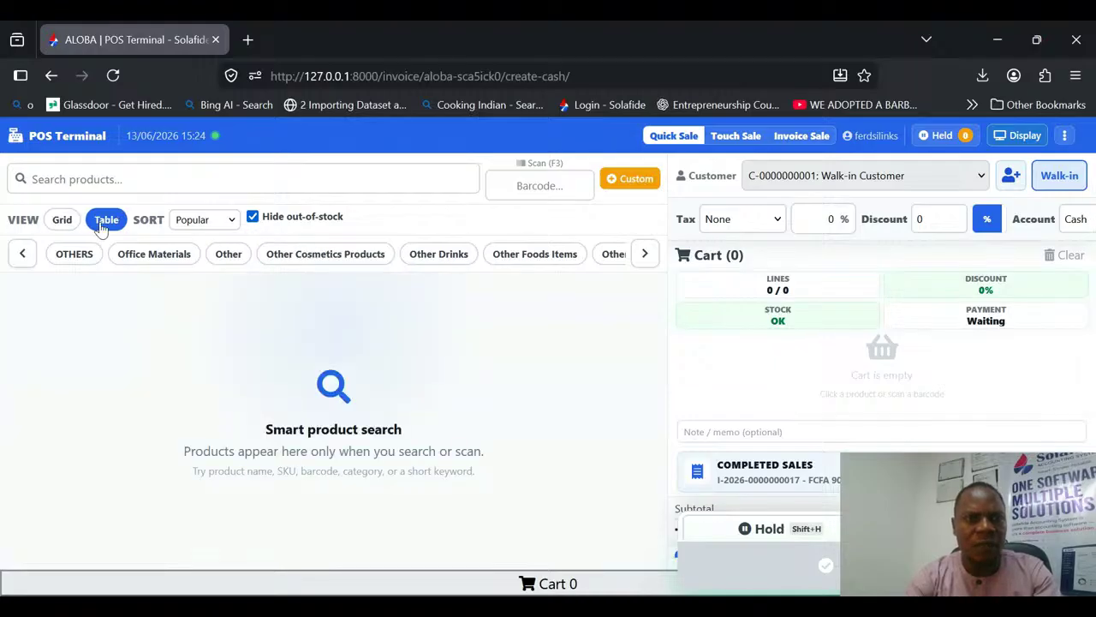
{"action": "left_click", "coordinate": [21, 255]}
{"action": "left_click", "coordinate": [21, 255]}
{"action": "left_click", "coordinate": [65, 255]}
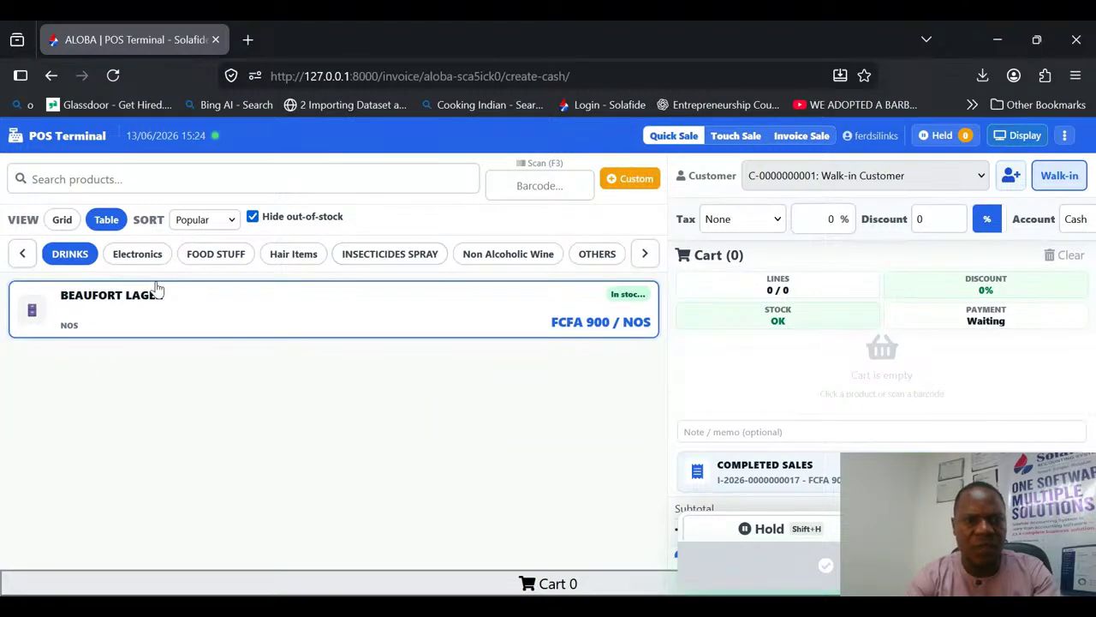
{"action": "left_click", "coordinate": [215, 254]}
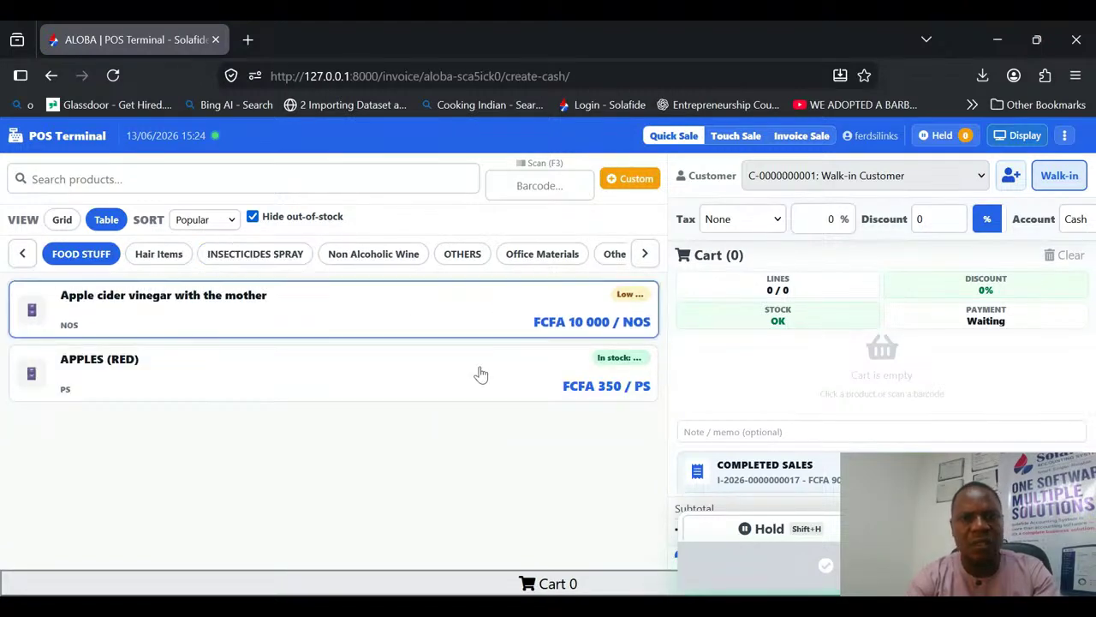
{"action": "left_click", "coordinate": [566, 256]}
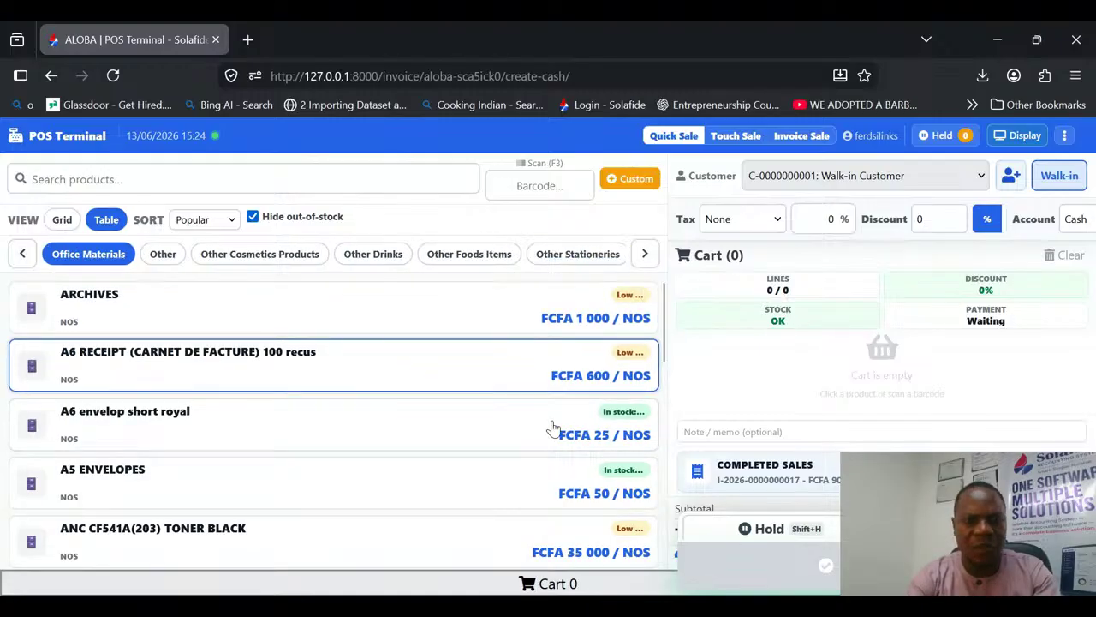
Step: Return the products to grid view and display the Other Cosmetics Products category
{"action": "left_click", "coordinate": [60, 220]}
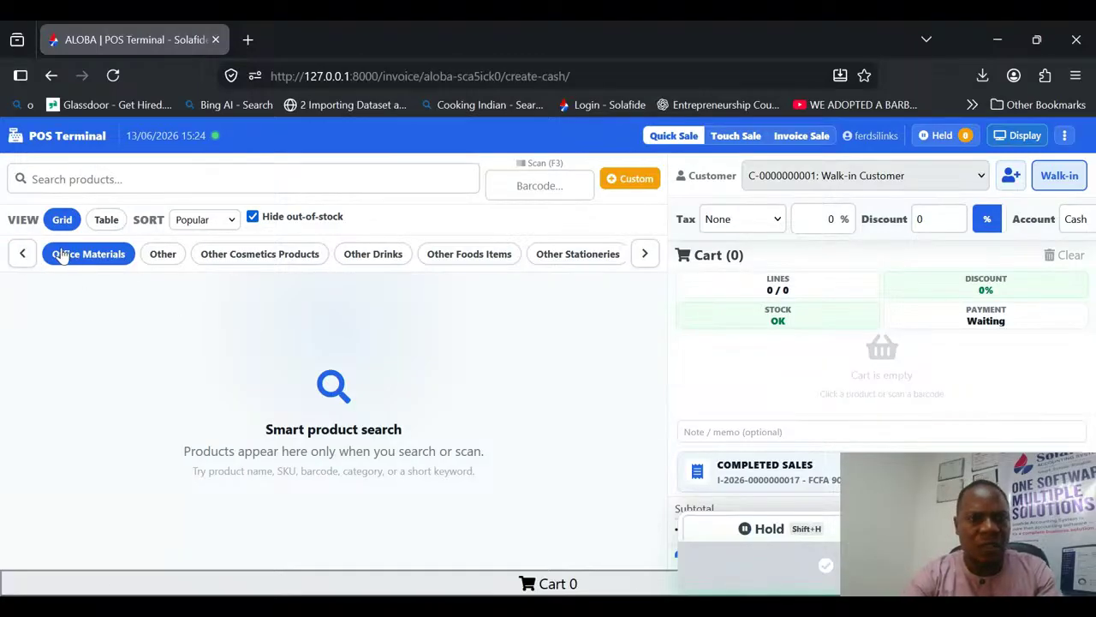
{"action": "left_click", "coordinate": [253, 257]}
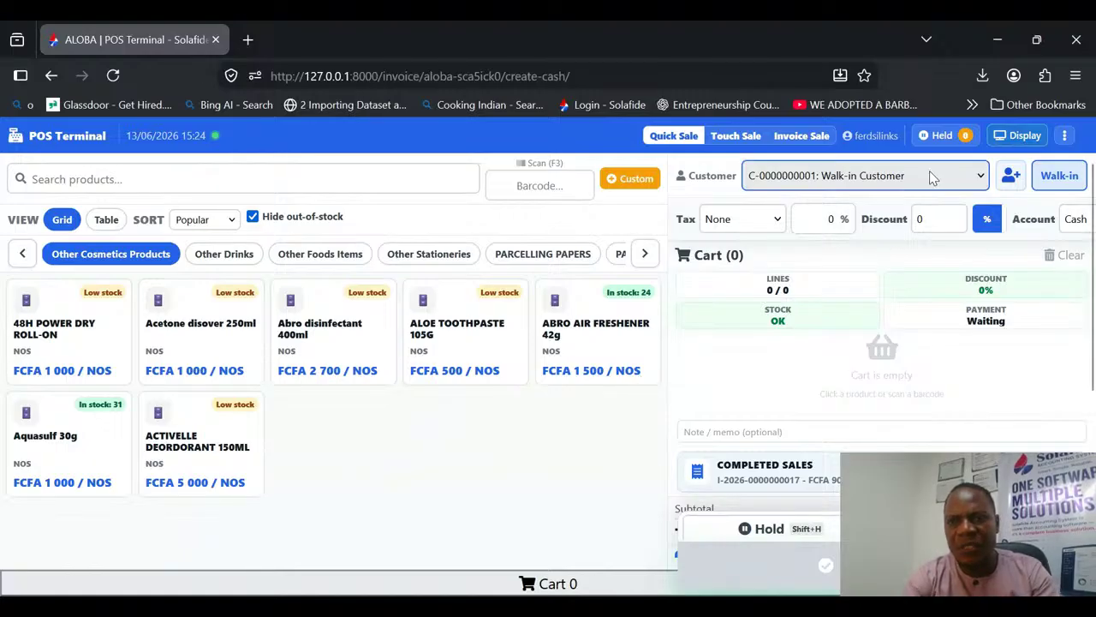
Step: Try assigning the existing named customer to the sale, and switch back to Walk-in Customer
{"action": "left_click", "coordinate": [823, 229]}
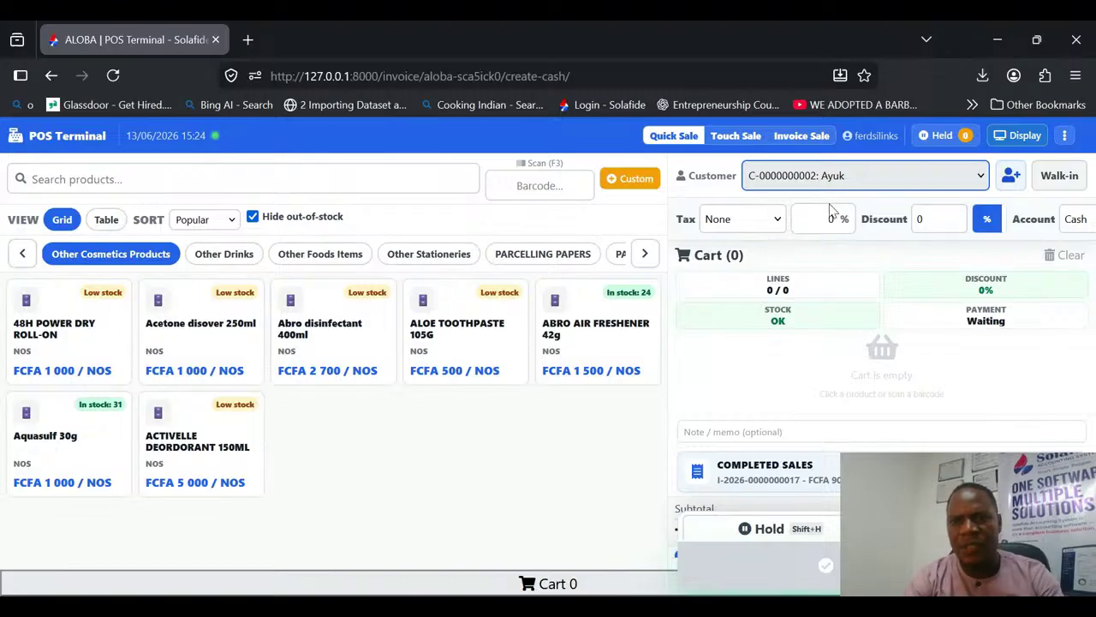
{"action": "left_click", "coordinate": [832, 207]}
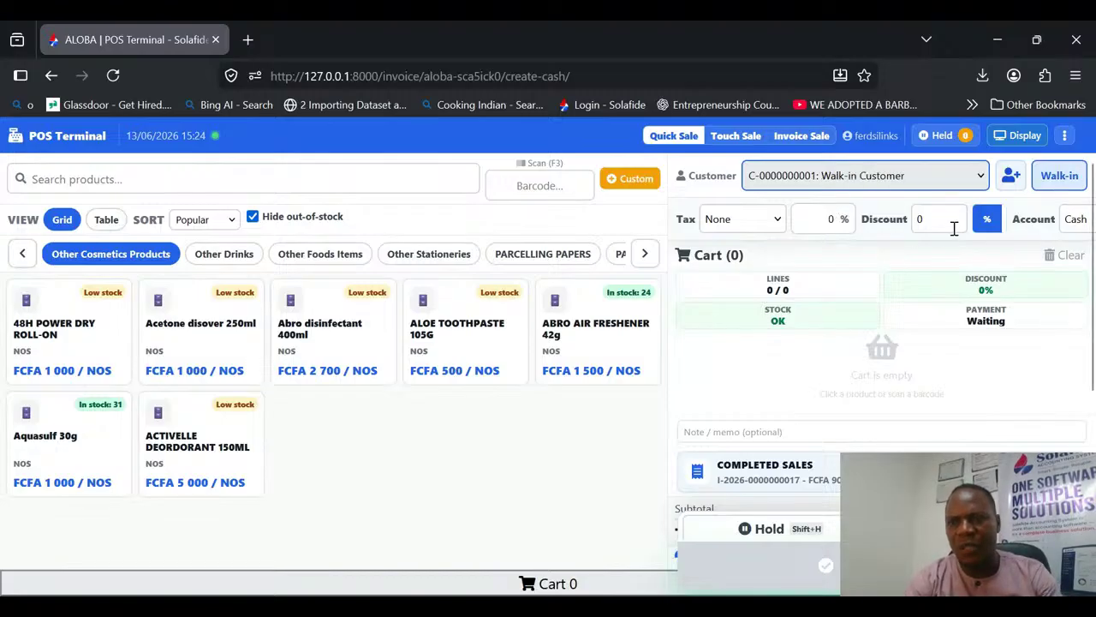
{"action": "left_click", "coordinate": [1065, 136]}
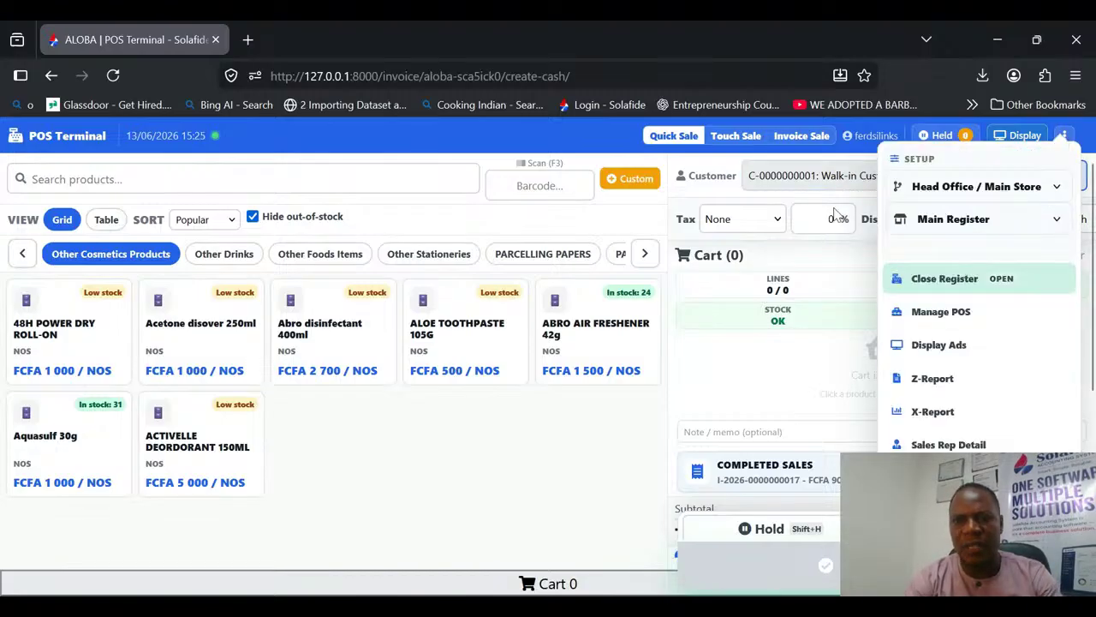
{"action": "left_click", "coordinate": [698, 280]}
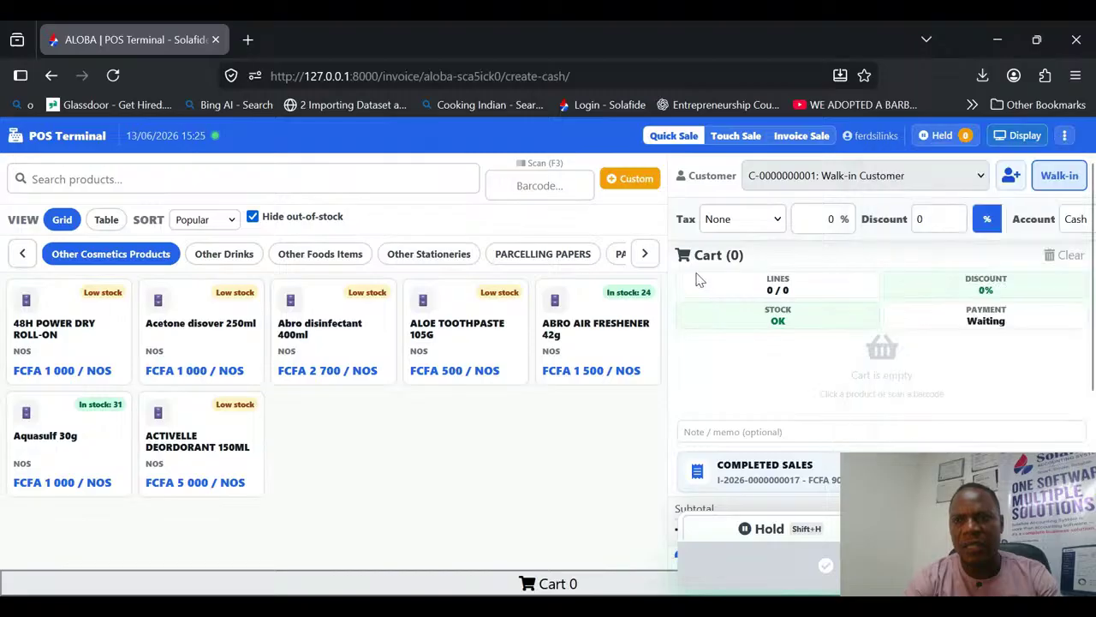
Step: Add a new customer to the sale by entering only the customer's name, and save it
{"action": "left_click", "coordinate": [1010, 177]}
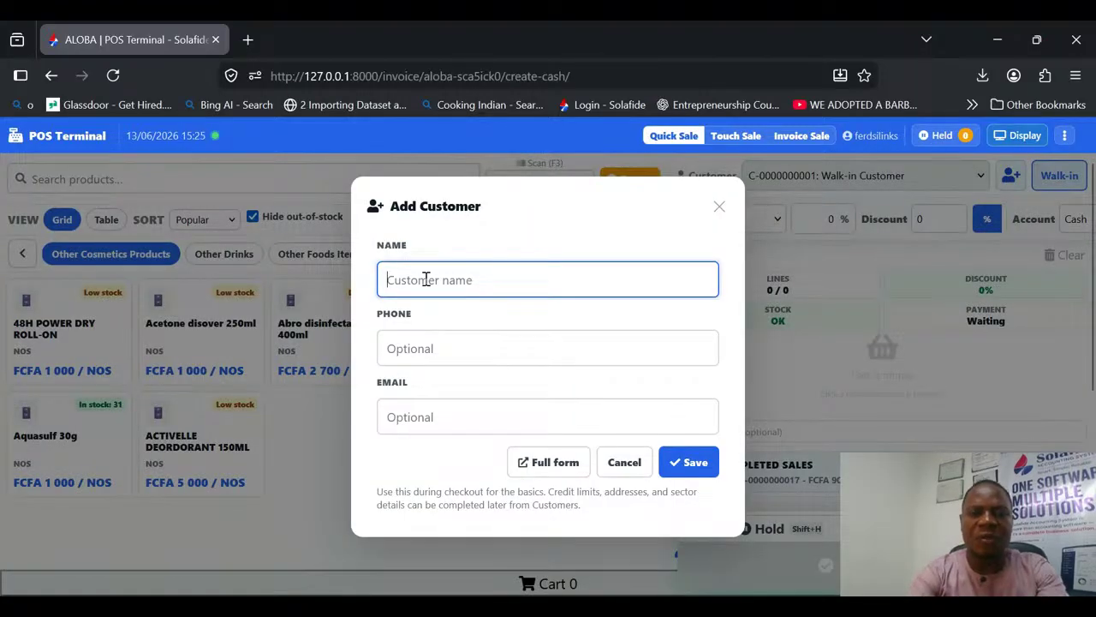
{"action": "type", "text": "Alibato"}
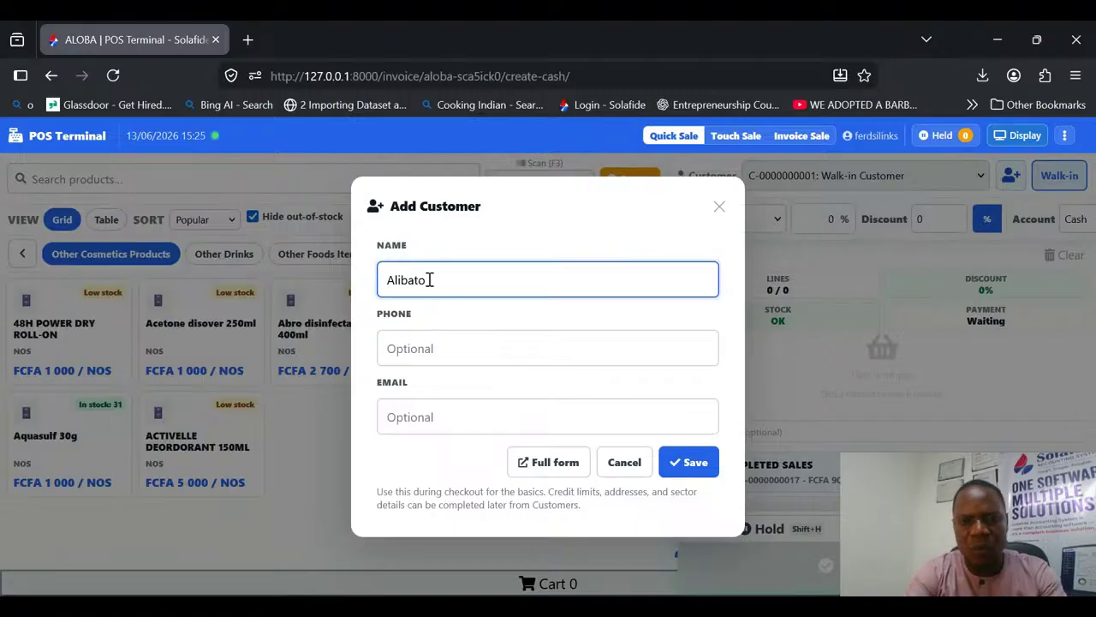
{"action": "left_click", "coordinate": [701, 473]}
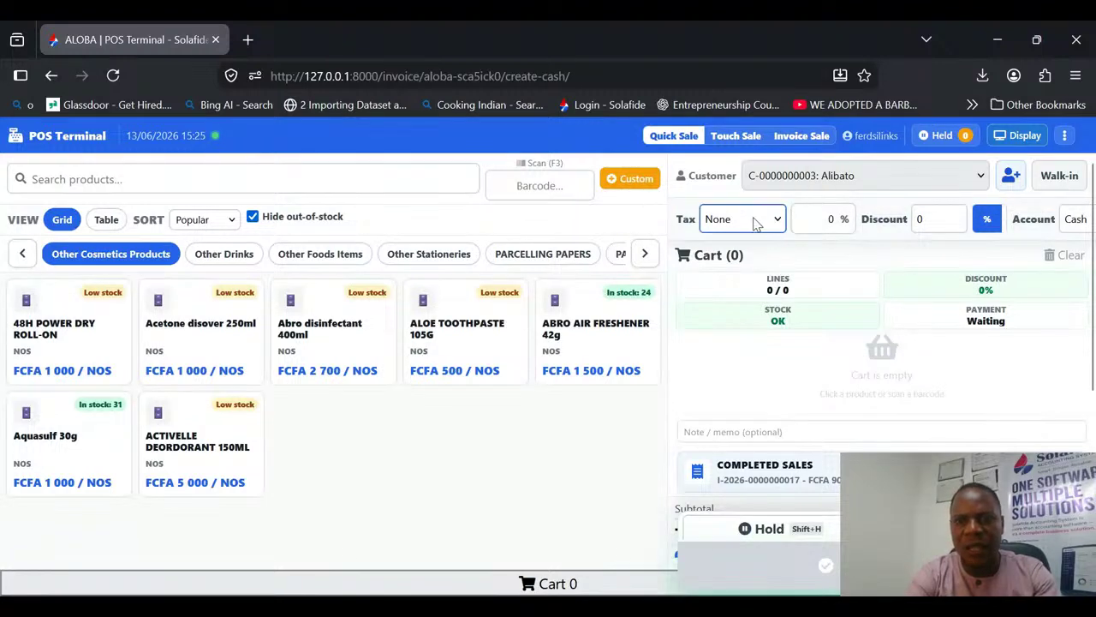
Step: Add four ABRO AIR FRESHENER 42g and four Aquasulf 30g to the cart
{"action": "double_click", "coordinate": [607, 332]}
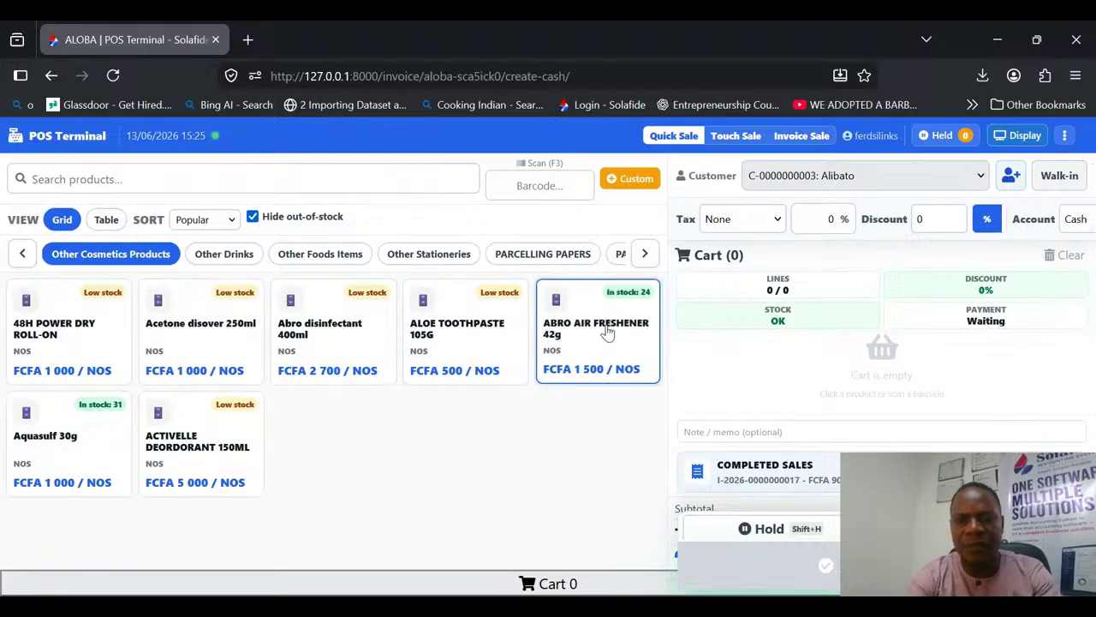
{"action": "double_click", "coordinate": [607, 333]}
{"action": "left_click", "coordinate": [607, 332]}
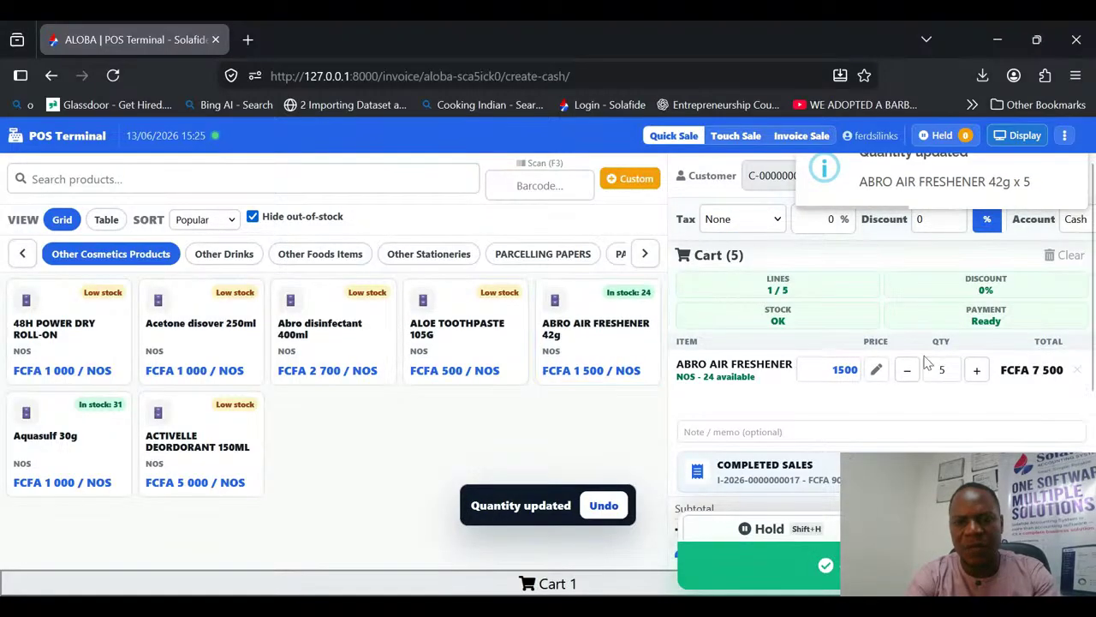
{"action": "left_click", "coordinate": [604, 505]}
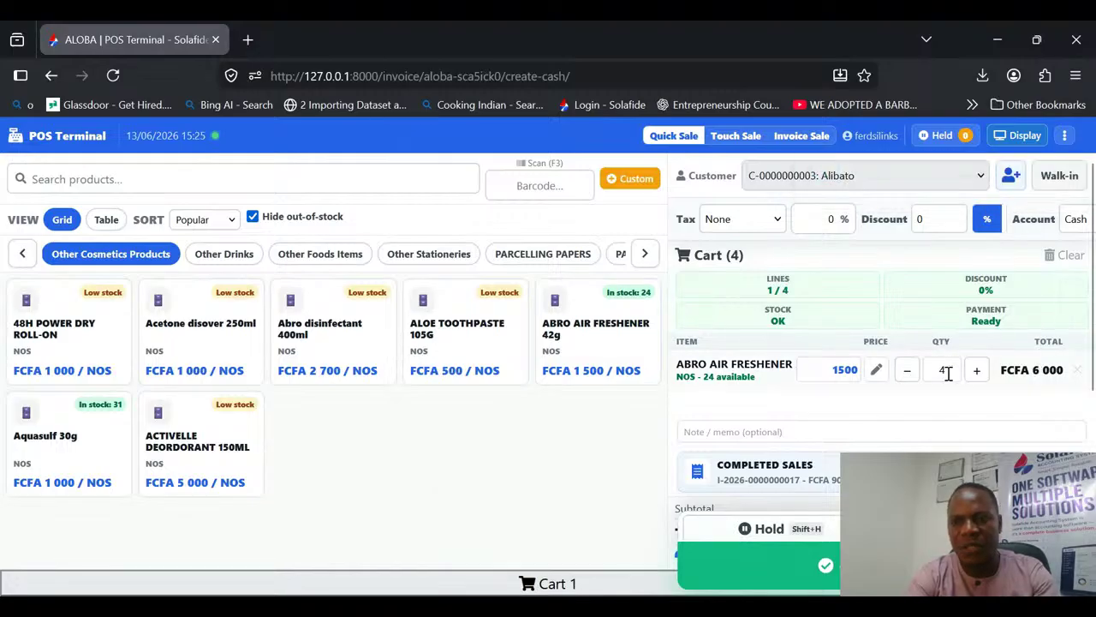
{"action": "left_click", "coordinate": [942, 370]}
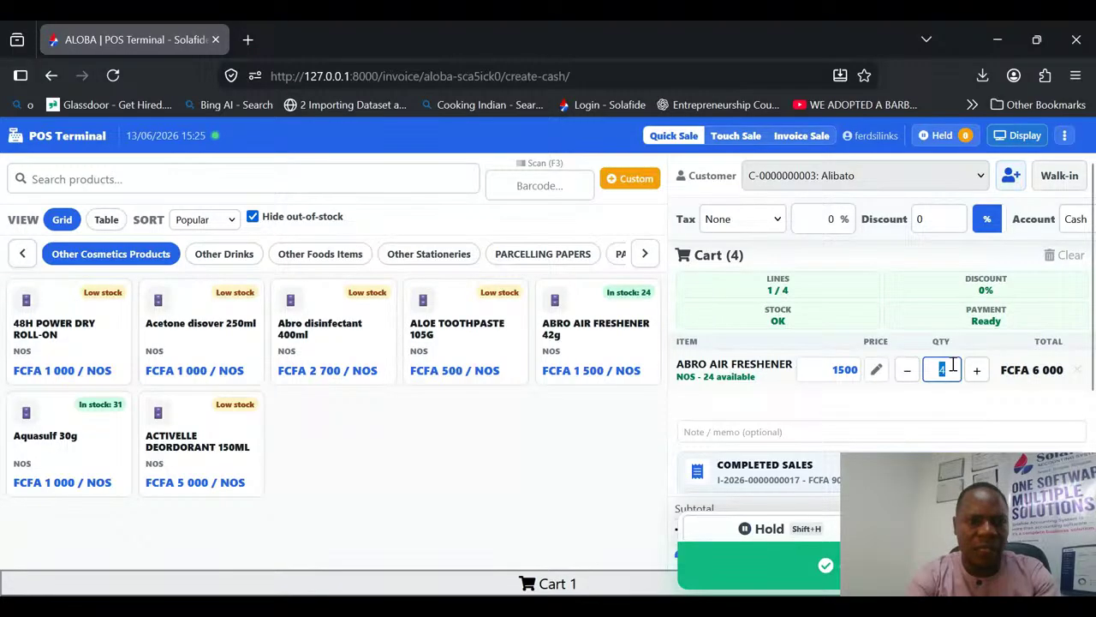
{"action": "left_click", "coordinate": [96, 428]}
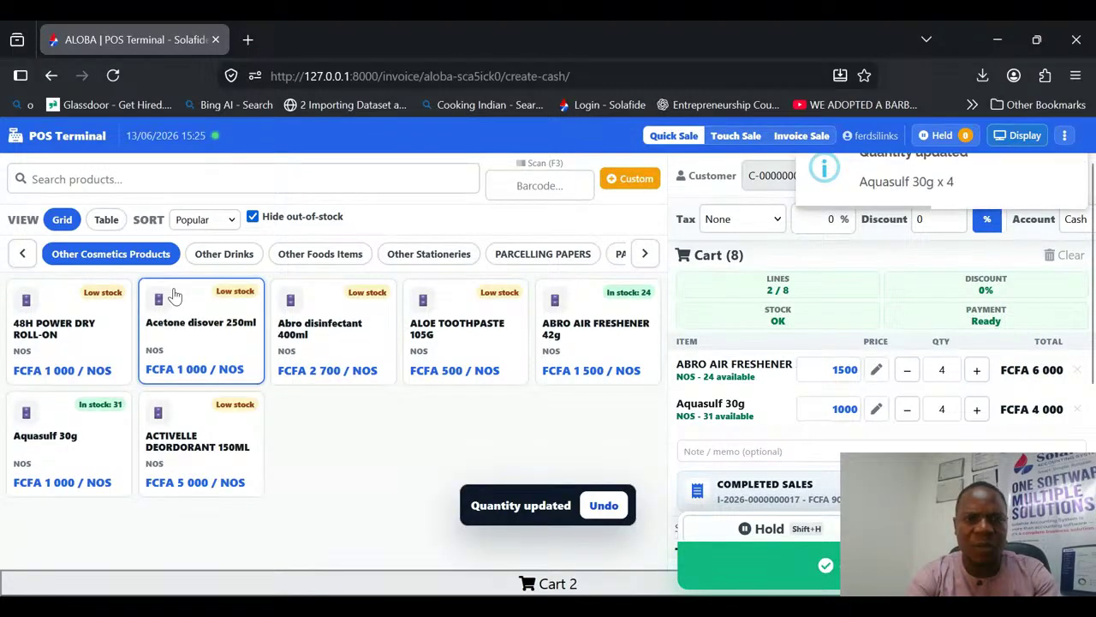
Step: Add seven AYA OIL 5L from the Other Foods Items category to the cart
{"action": "left_click", "coordinate": [323, 255]}
{"action": "double_click", "coordinate": [363, 322]}
{"action": "double_click", "coordinate": [363, 322]}
{"action": "double_click", "coordinate": [363, 322]}
{"action": "left_click", "coordinate": [363, 322]}
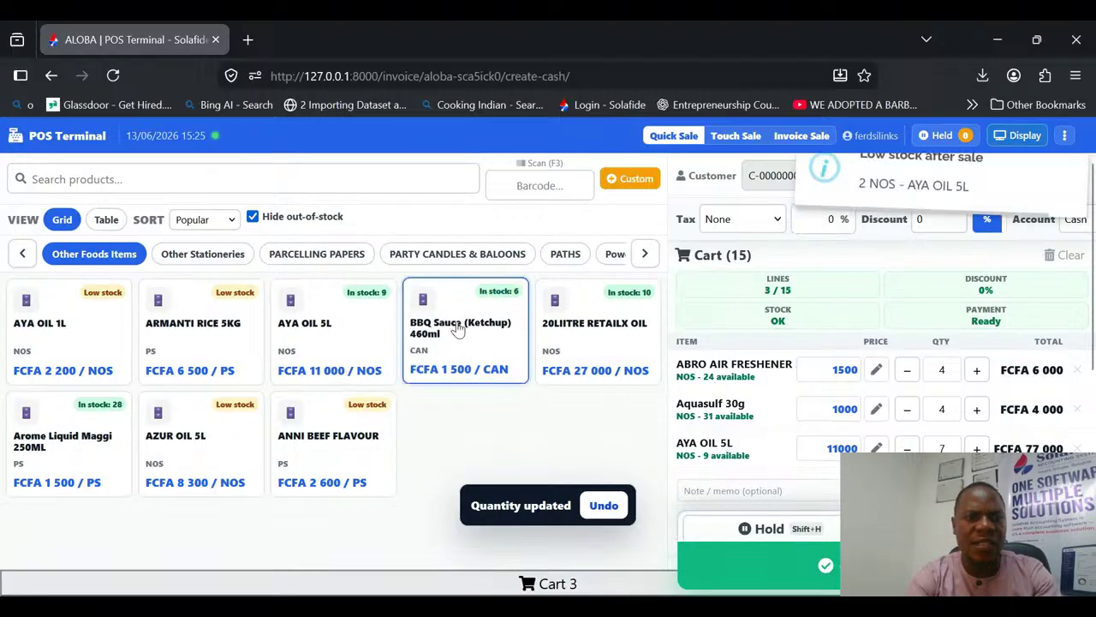
Step: Add four BBQ Sauce (Ketchup) 460ml, seven 20LIITRE RETAILX OIL and five Arome Liquid Maggi 250ML to the cart
{"action": "double_click", "coordinate": [460, 330]}
{"action": "double_click", "coordinate": [459, 330]}
{"action": "triple_click", "coordinate": [565, 322]}
{"action": "double_click", "coordinate": [111, 450]}
{"action": "double_click", "coordinate": [111, 451]}
{"action": "left_click", "coordinate": [110, 451]}
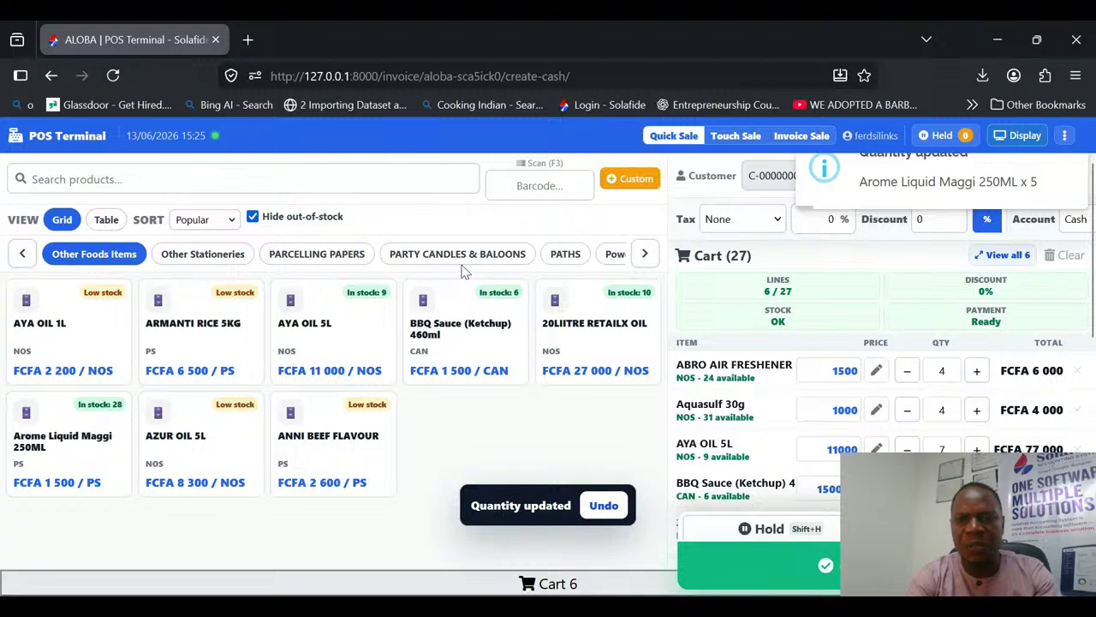
{"action": "double_click", "coordinate": [648, 336]}
{"action": "double_click", "coordinate": [647, 336]}
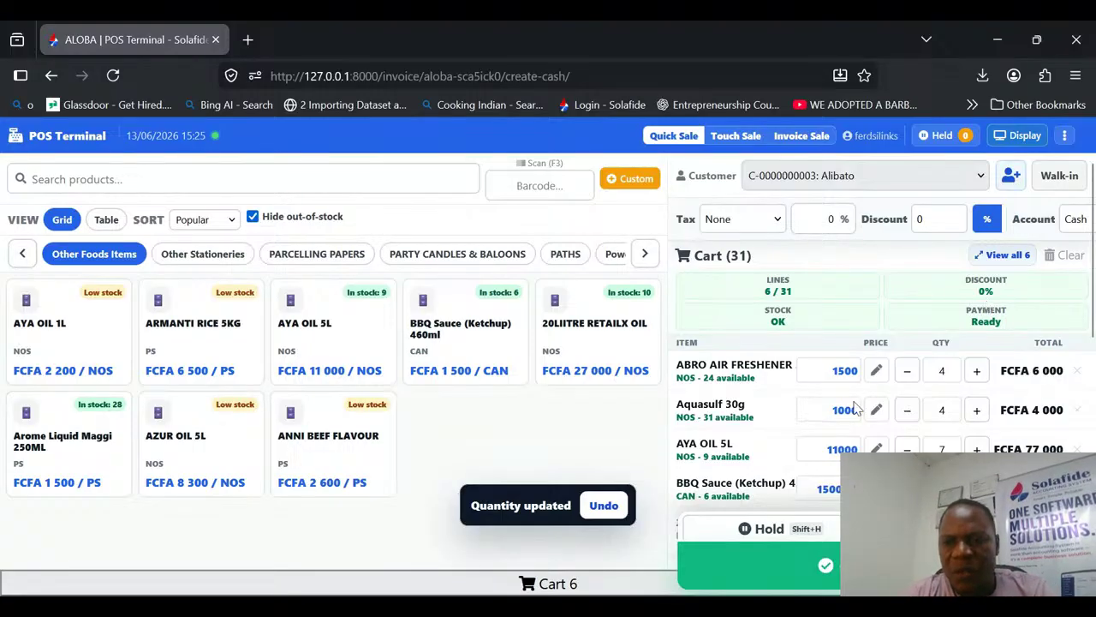
{"action": "scroll", "coordinate": [1092, 316], "scroll_direction": "down", "scroll_amount": 4}
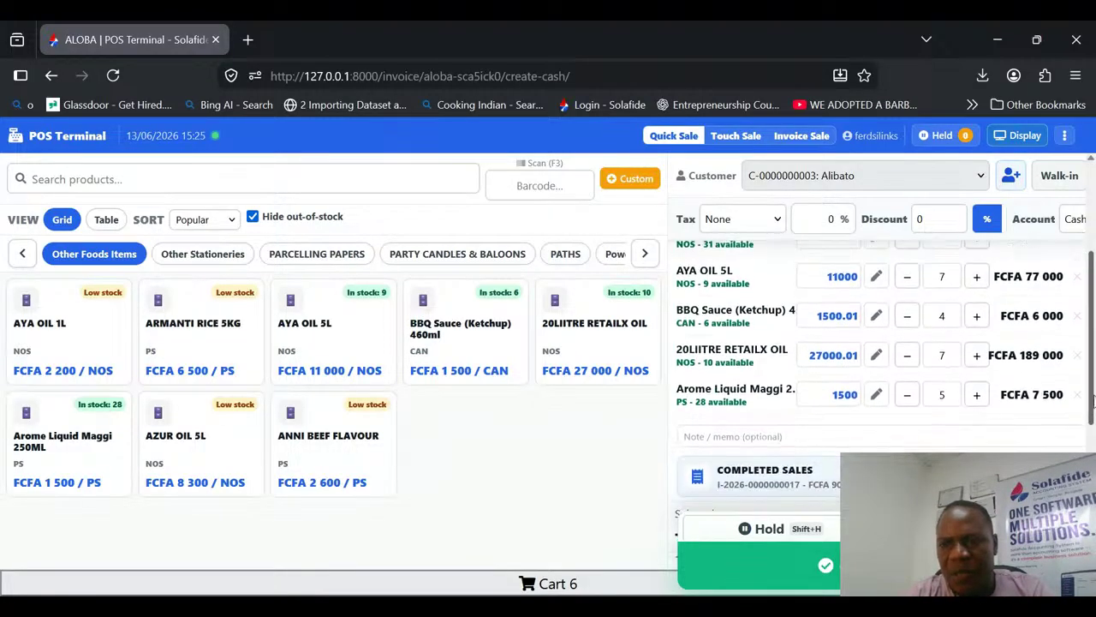
Step: Open the full cart review and set the ABRO AIR FRESHENER 42g quantity to 3
{"action": "scroll", "coordinate": [1093, 336], "scroll_direction": "up", "scroll_amount": 3}
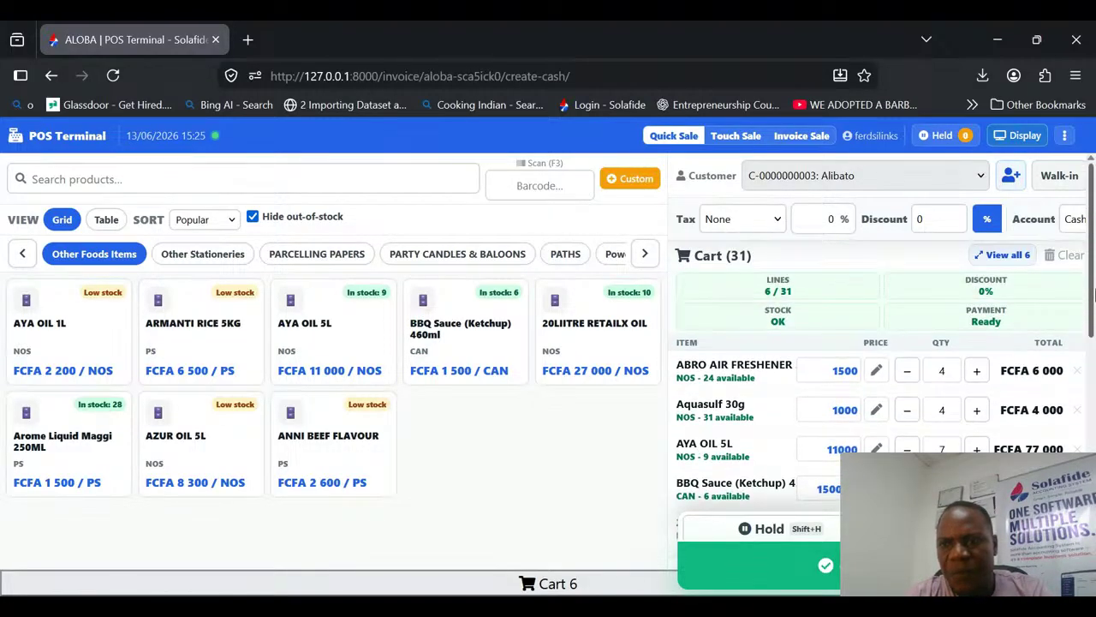
{"action": "left_click", "coordinate": [1003, 257]}
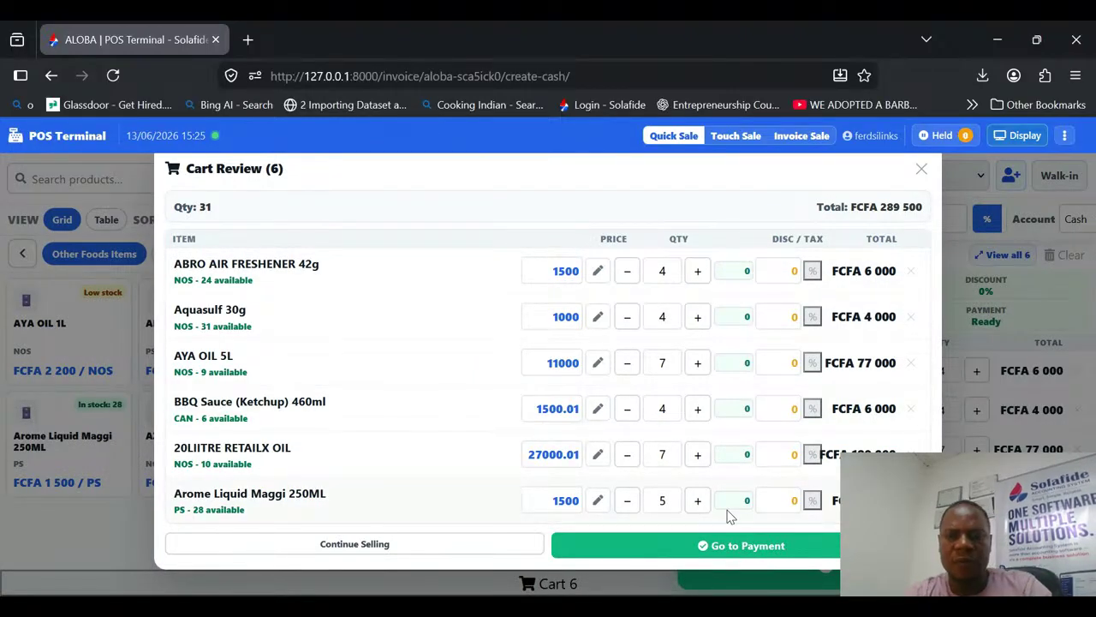
{"action": "left_click", "coordinate": [748, 271]}
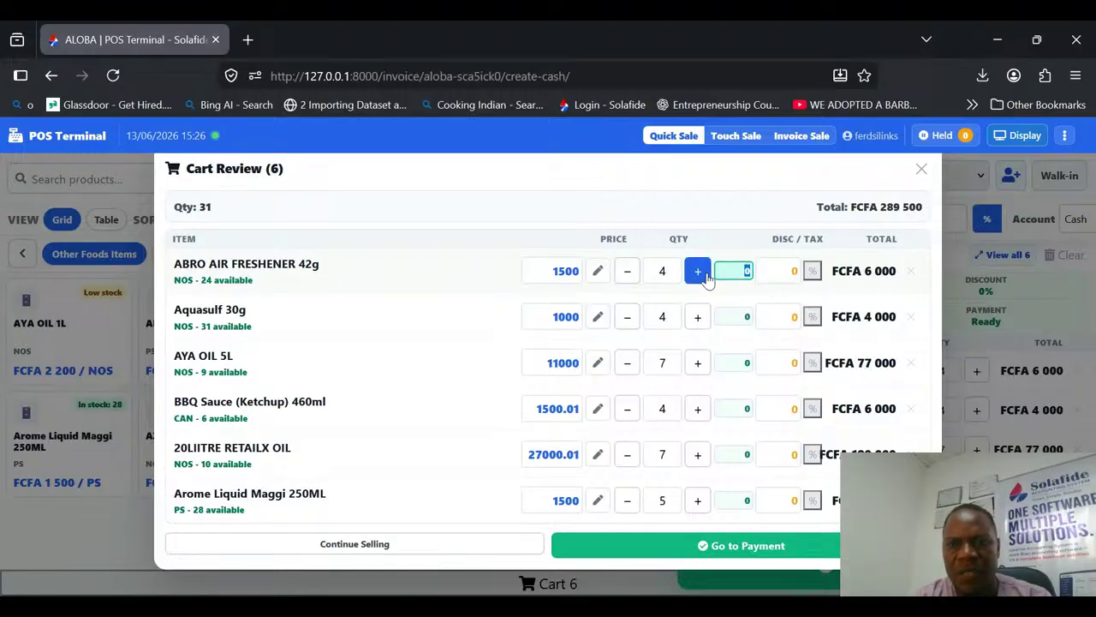
{"action": "left_click", "coordinate": [706, 278]}
{"action": "left_click", "coordinate": [706, 278]}
{"action": "left_click", "coordinate": [705, 278]}
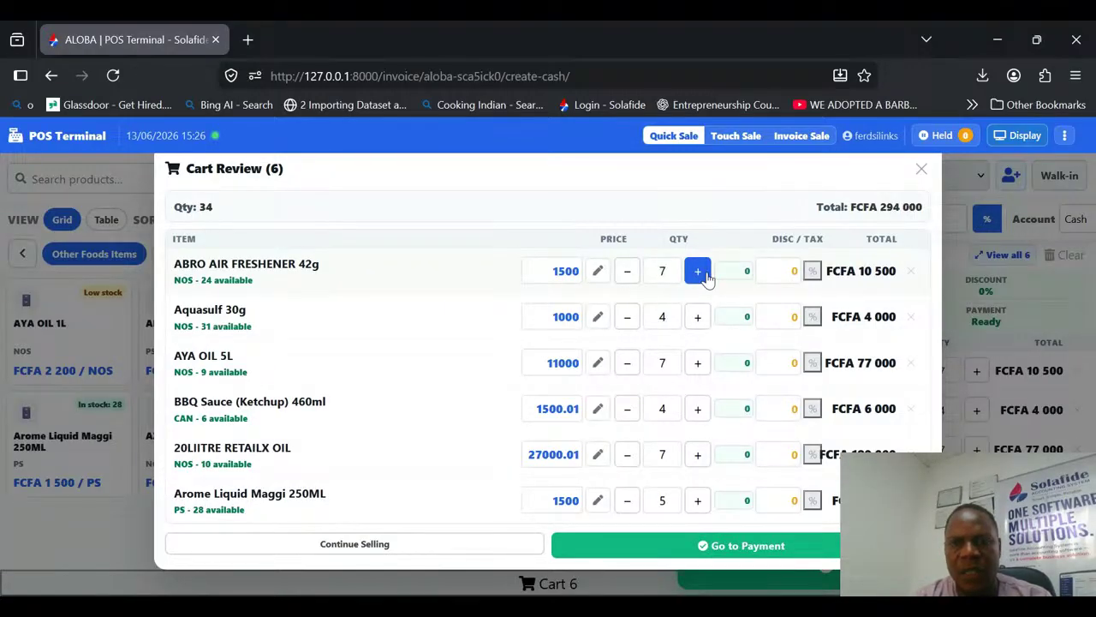
{"action": "left_click", "coordinate": [627, 270]}
{"action": "left_click", "coordinate": [627, 271]}
{"action": "left_click", "coordinate": [627, 271]}
{"action": "left_click", "coordinate": [627, 270]}
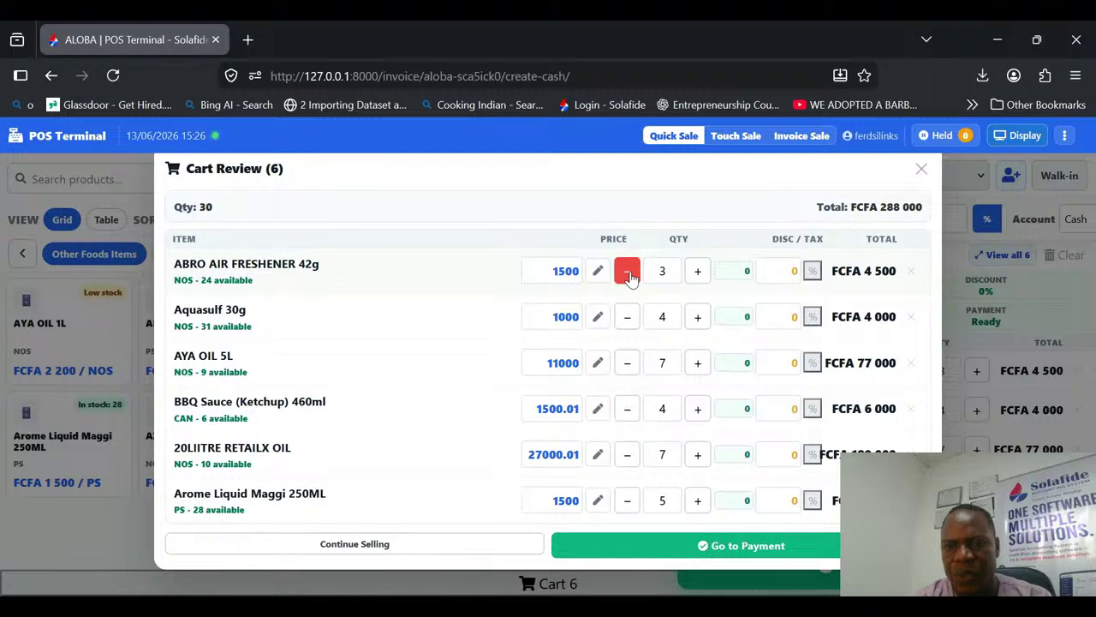
Step: Apply a 19.25% tax to the ABRO AIR FRESHENER 42g line in the cart review
{"action": "left_click", "coordinate": [748, 270]}
{"action": "type", "text": "19.25"}
{"action": "key", "text": "Return"}
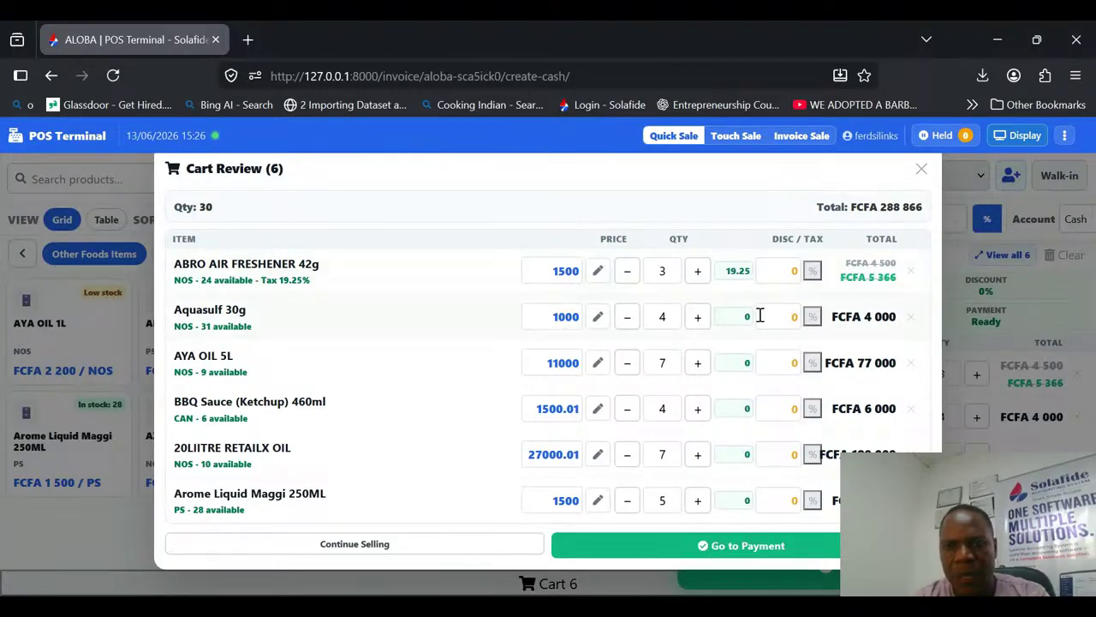
Step: Switch the Aquasulf 30g line discount from percentage to a fixed FCFA amount and set it to 5
{"action": "left_click", "coordinate": [813, 317]}
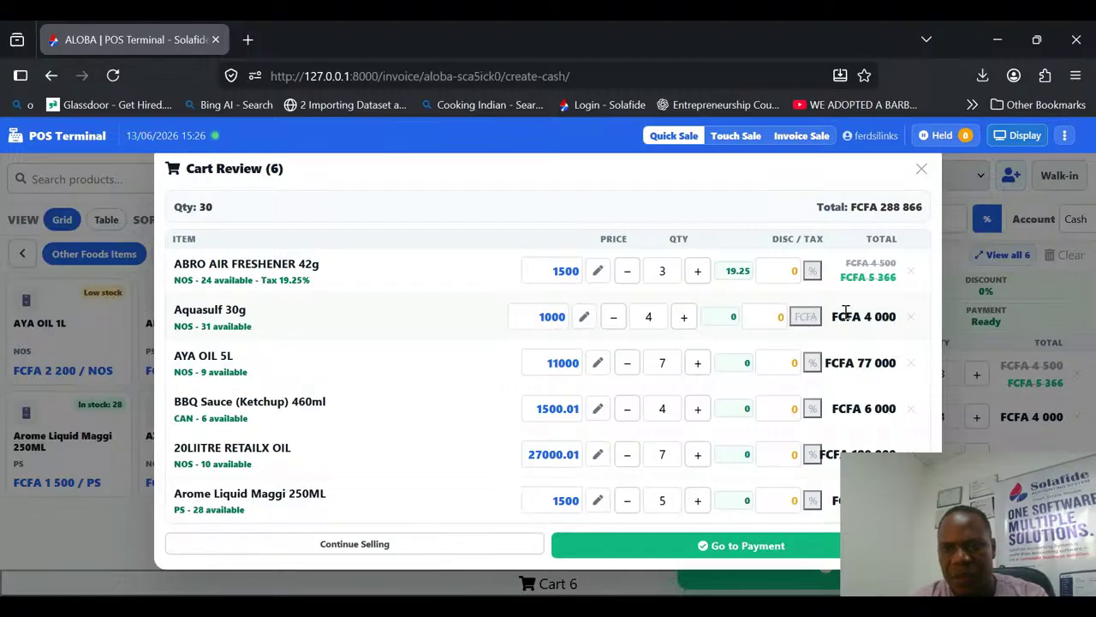
{"action": "left_click", "coordinate": [782, 312]}
{"action": "type", "text": "5000"}
{"action": "key", "text": "BackSpace"}
{"action": "key", "text": "BackSpace"}
{"action": "key", "text": "BackSpace"}
{"action": "key", "text": "BackSpace"}
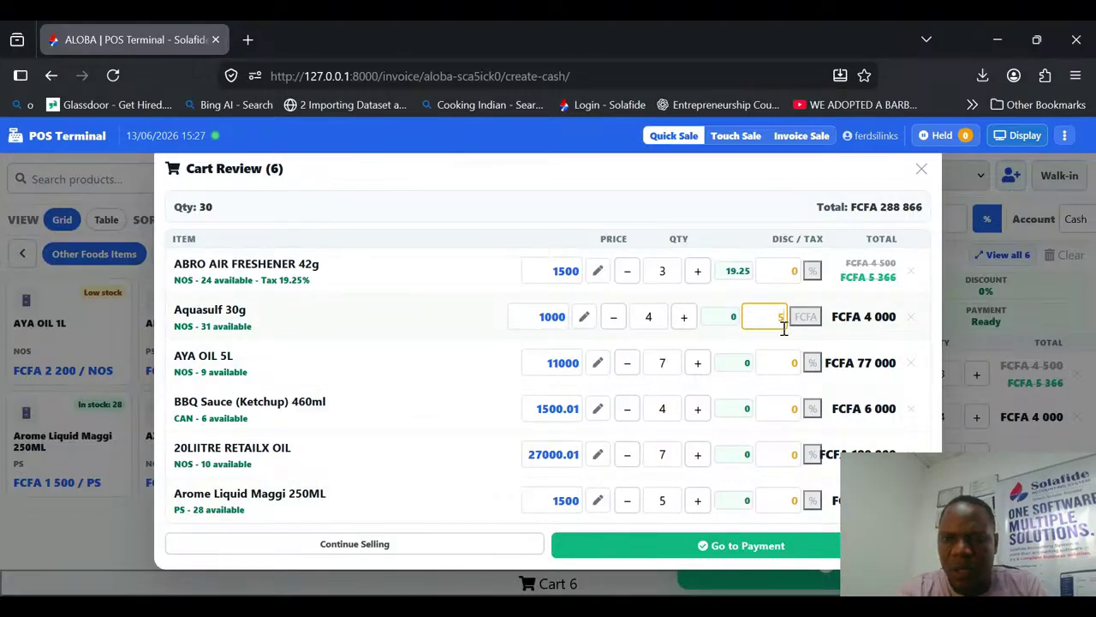
{"action": "key", "text": "Return"}
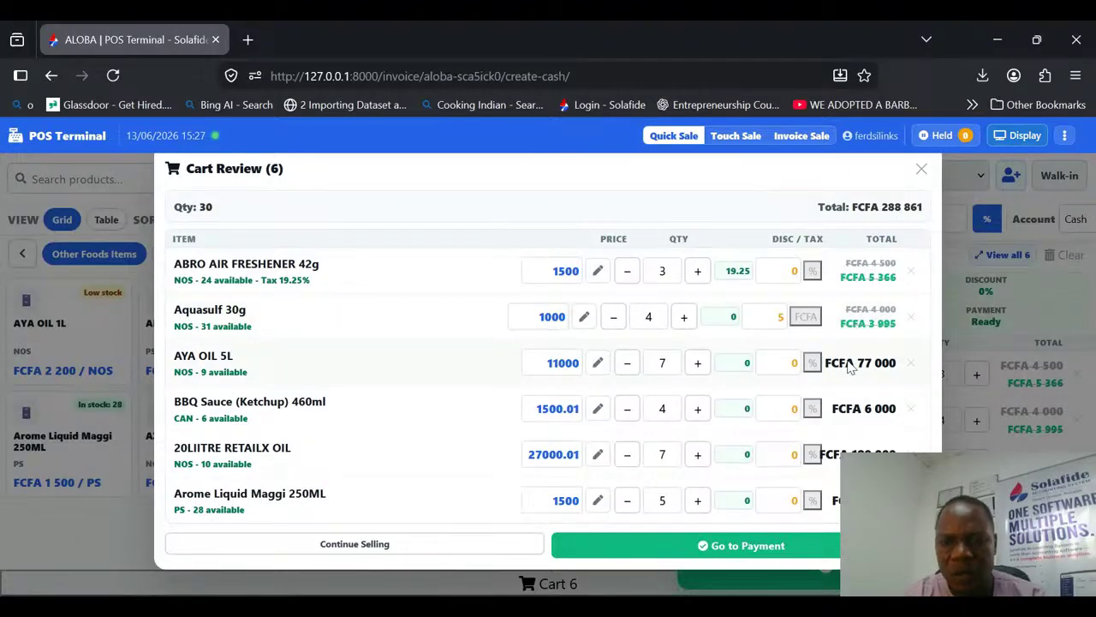
Step: Proceed to payment and set the cash tendered to 290000
{"action": "left_click", "coordinate": [702, 546]}
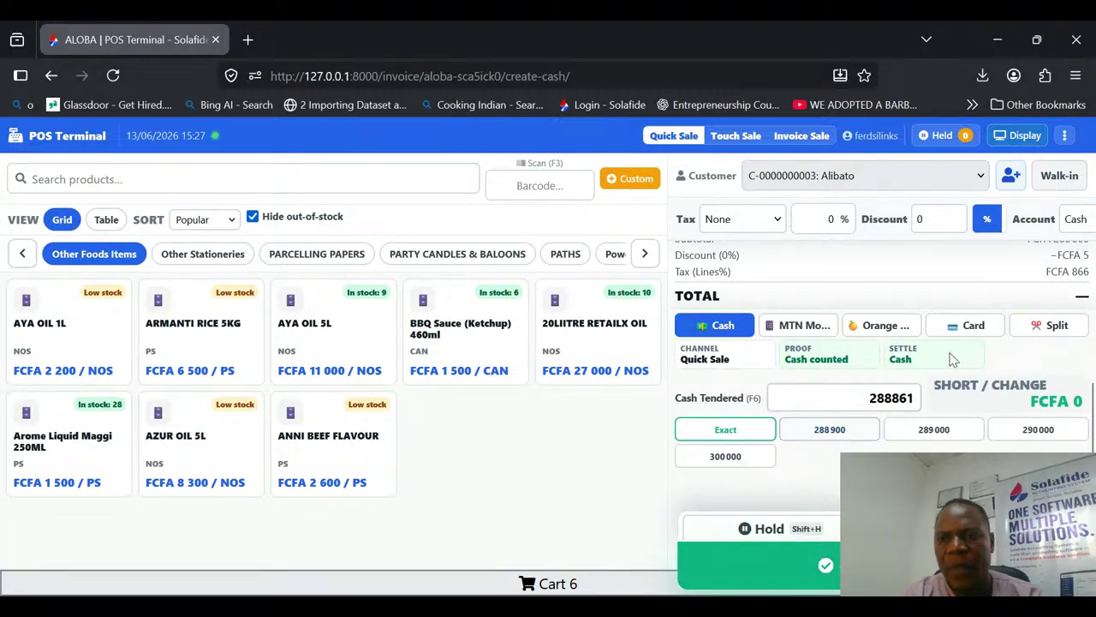
{"action": "left_click", "coordinate": [842, 403]}
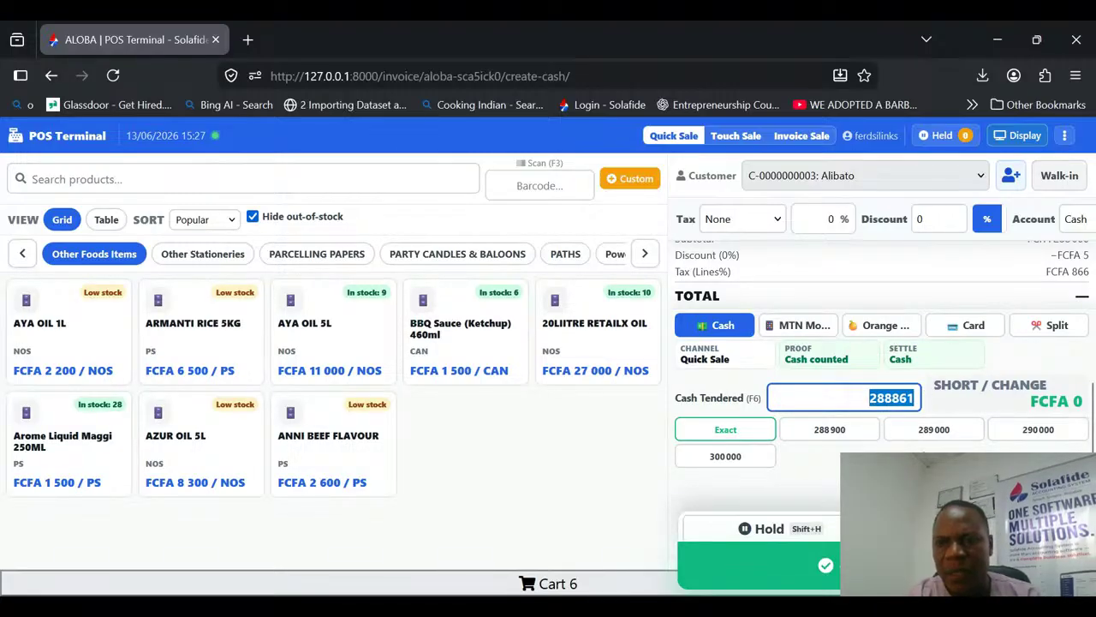
{"action": "left_click", "coordinate": [1045, 436]}
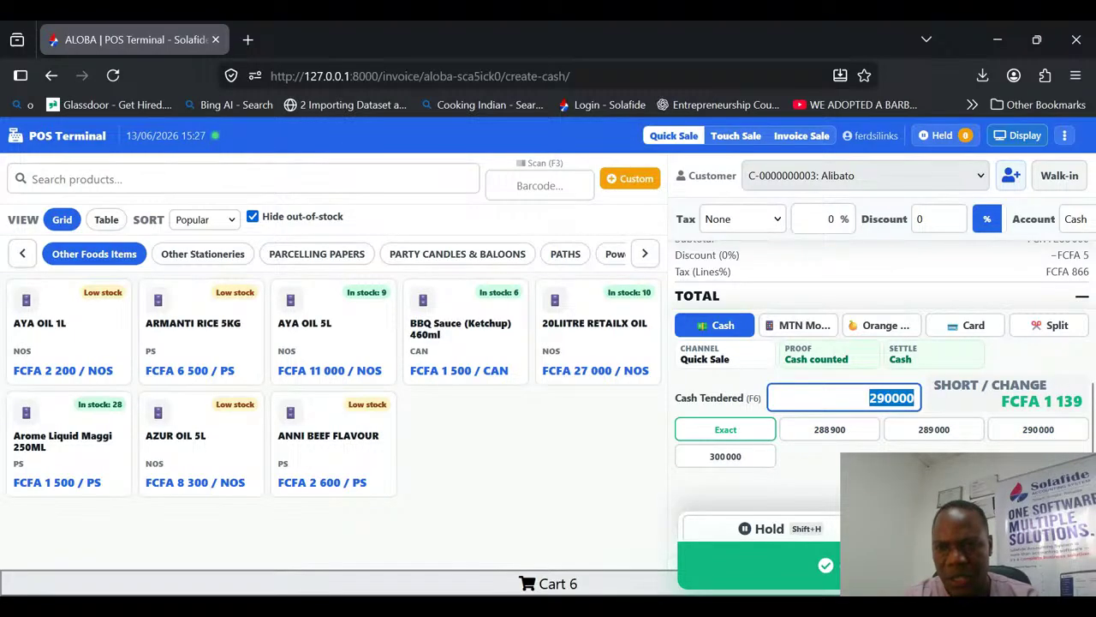
Step: Try MTN mobile money with a transaction reference and the split payment option, and return to cash payment
{"action": "left_click", "coordinate": [812, 331]}
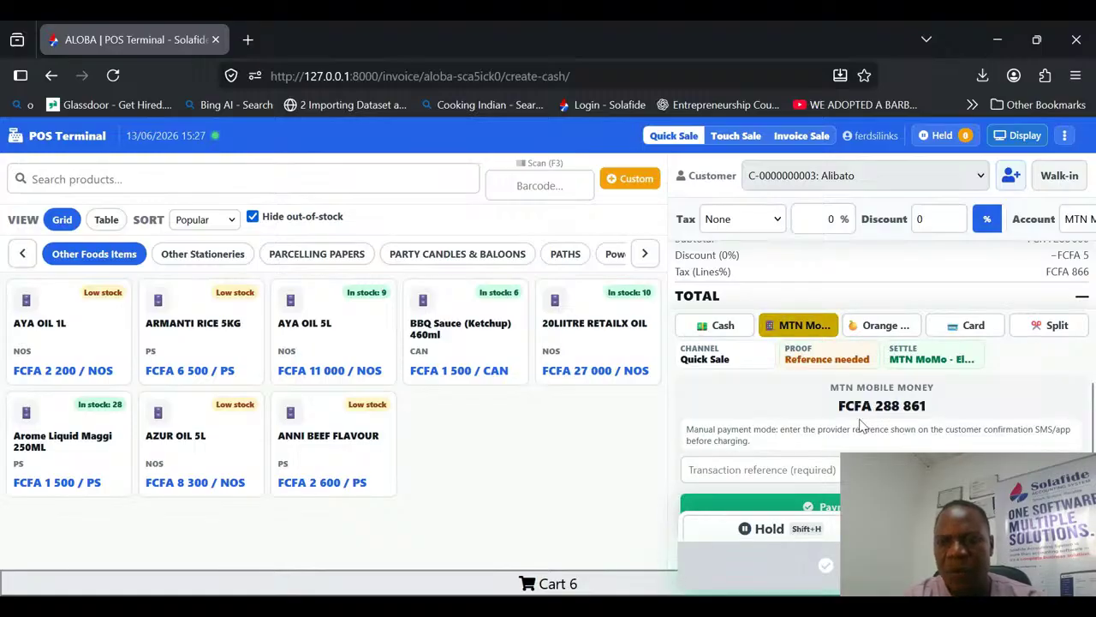
{"action": "left_click", "coordinate": [818, 473]}
{"action": "type", "text": "hhhmnksks"}
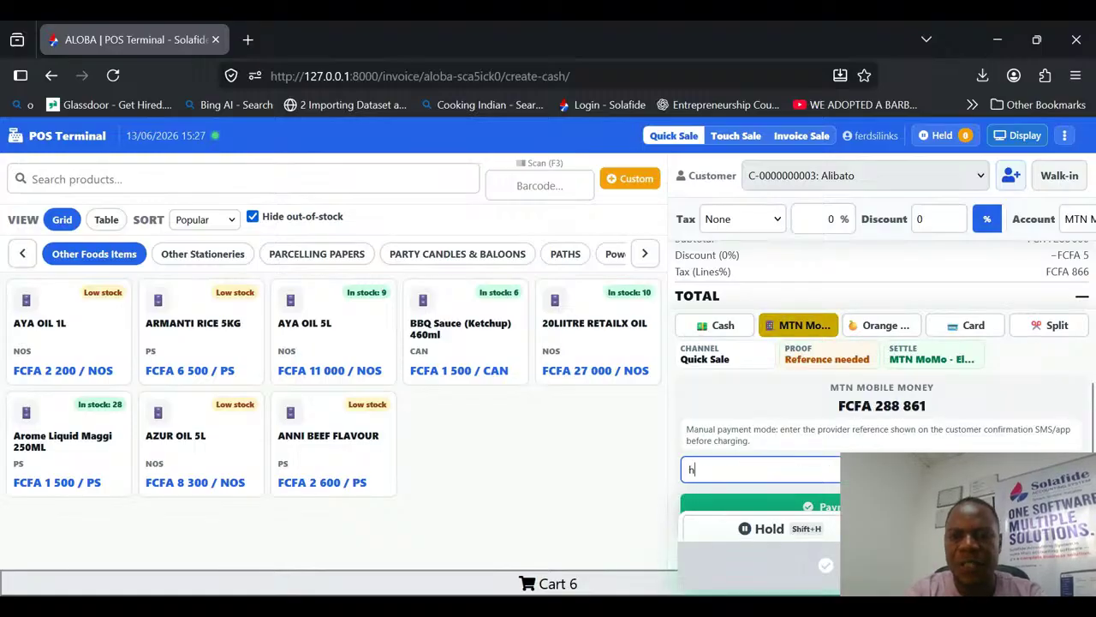
{"action": "left_click", "coordinate": [1054, 330]}
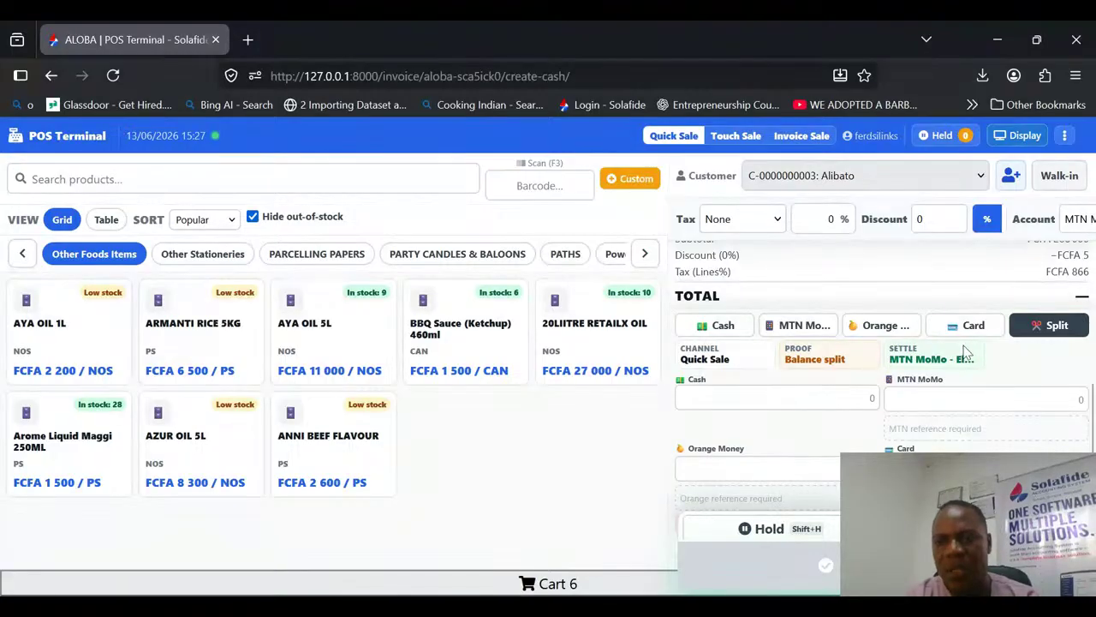
{"action": "left_click", "coordinate": [725, 328]}
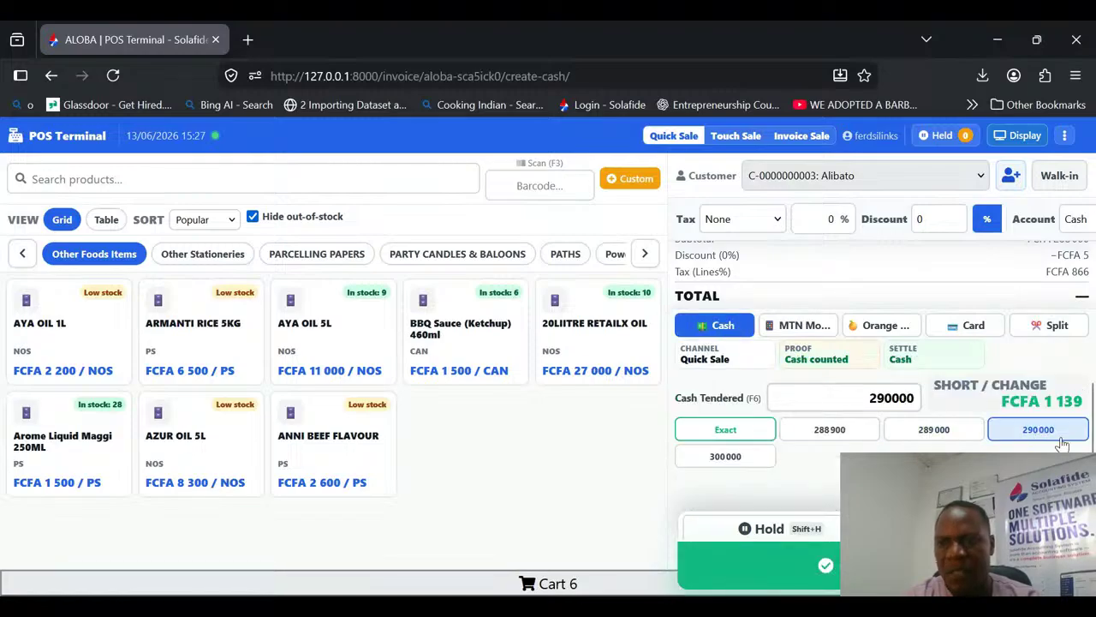
Step: Review the cart lines, complete the cash sale, and start a new sale from the payment confirmation
{"action": "scroll", "coordinate": [1094, 396], "scroll_direction": "up", "scroll_amount": 2}
{"action": "left_click_drag", "start_coordinate": [1094, 396], "coordinate": [1094, 349]}
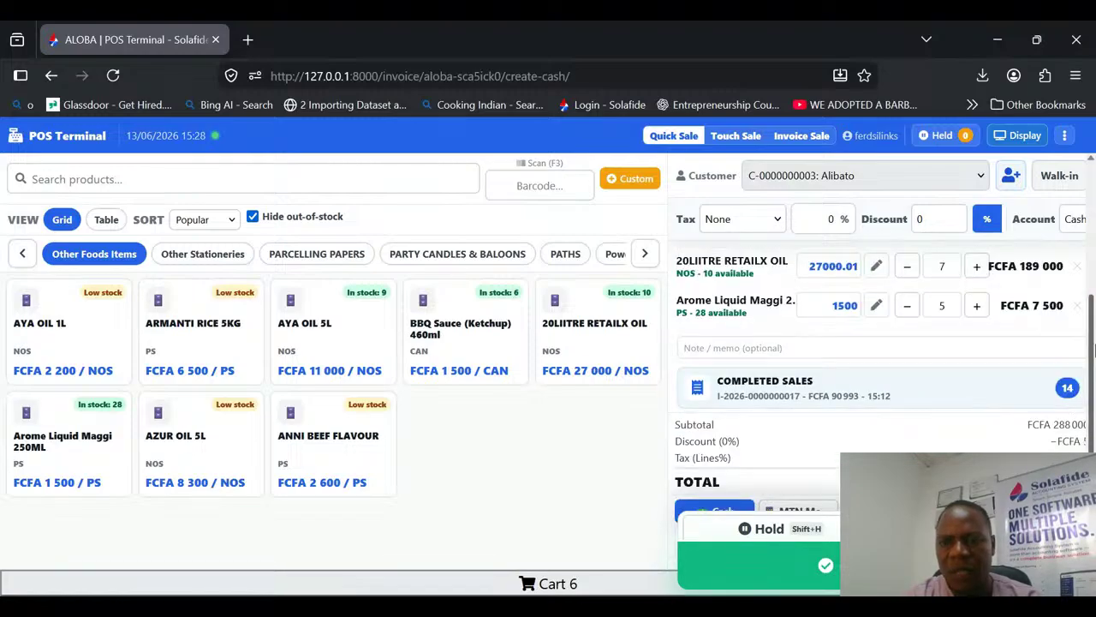
{"action": "scroll", "coordinate": [1094, 350], "scroll_direction": "down", "scroll_amount": 3}
{"action": "left_click", "coordinate": [758, 566]}
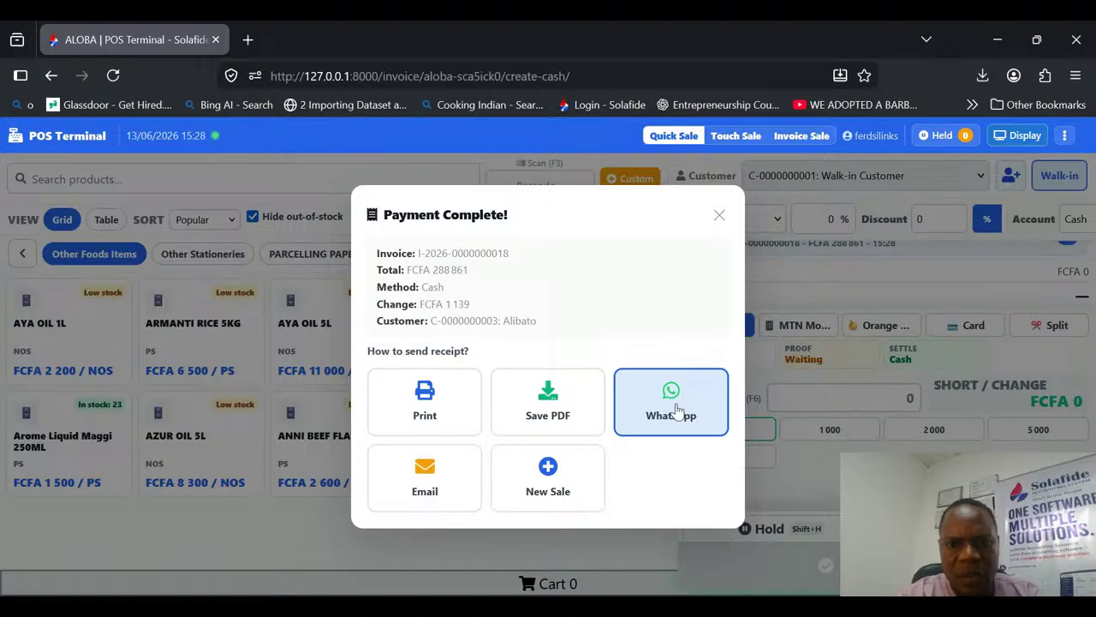
{"action": "left_click", "coordinate": [549, 480]}
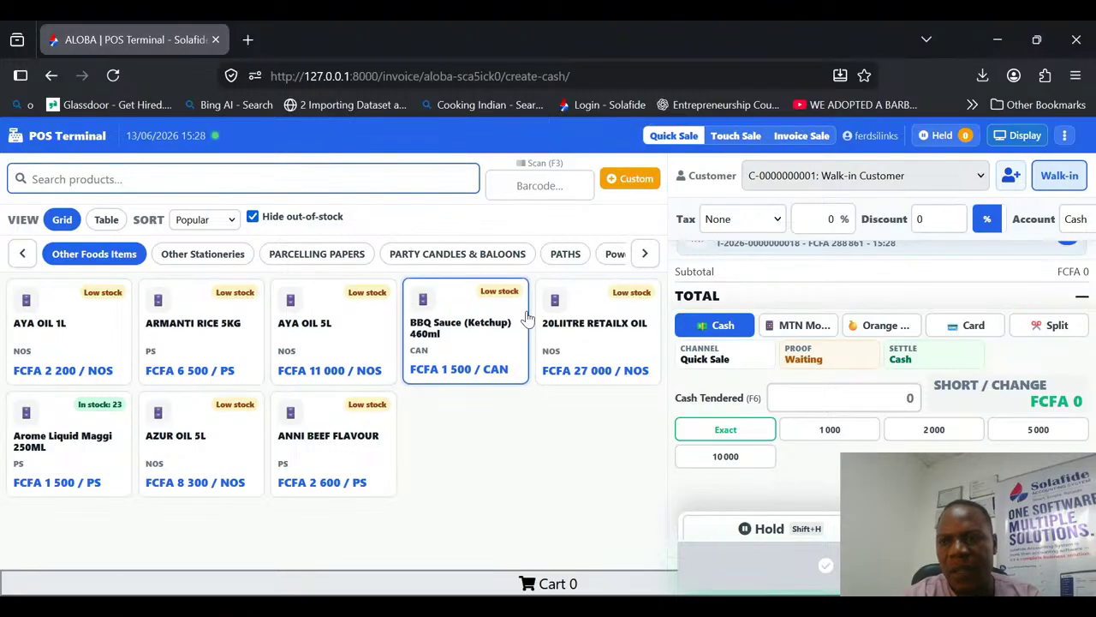
Step: View the list of completed sales down to the oldest entry and close it
{"action": "scroll", "coordinate": [1093, 356], "scroll_direction": "up", "scroll_amount": 2}
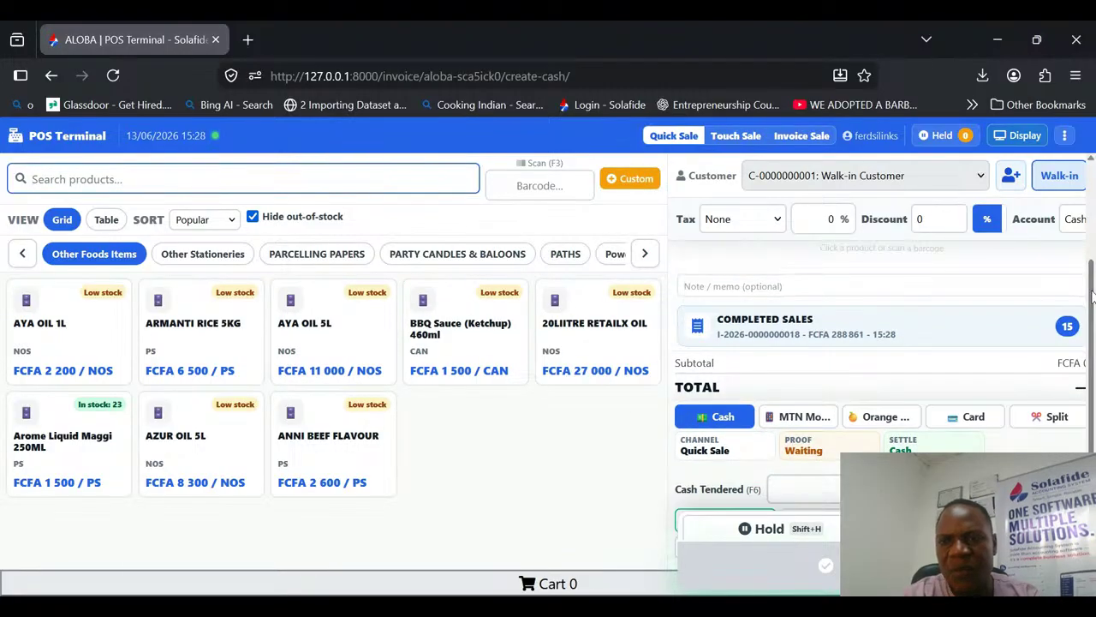
{"action": "left_click", "coordinate": [933, 332]}
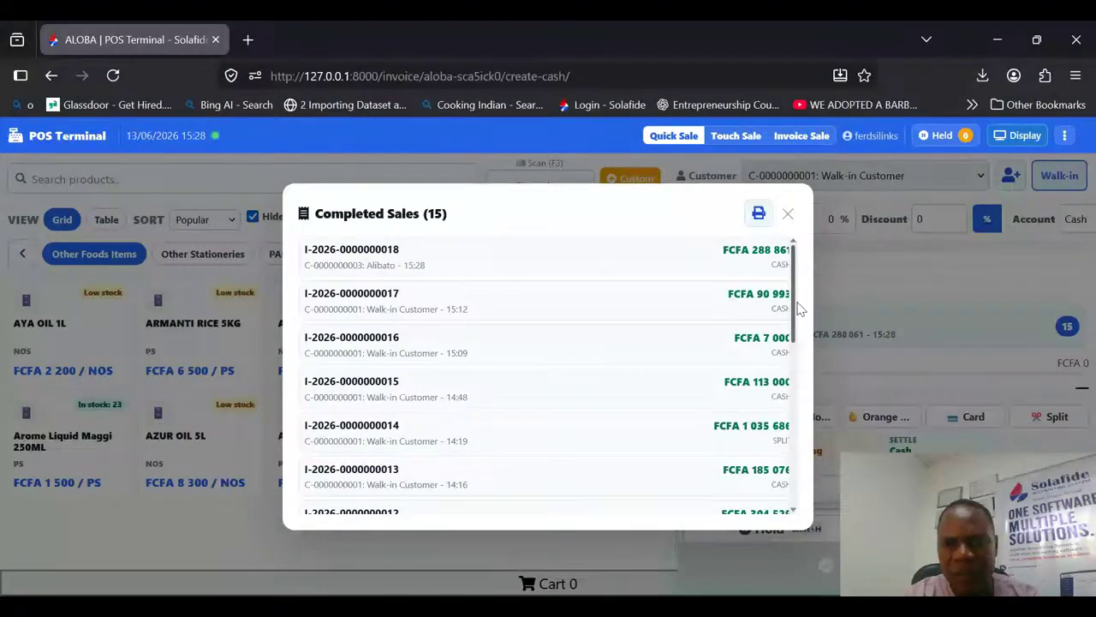
{"action": "scroll", "coordinate": [796, 402], "scroll_direction": "down", "scroll_amount": 5}
{"action": "left_click_drag", "start_coordinate": [788, 444], "coordinate": [804, 241]}
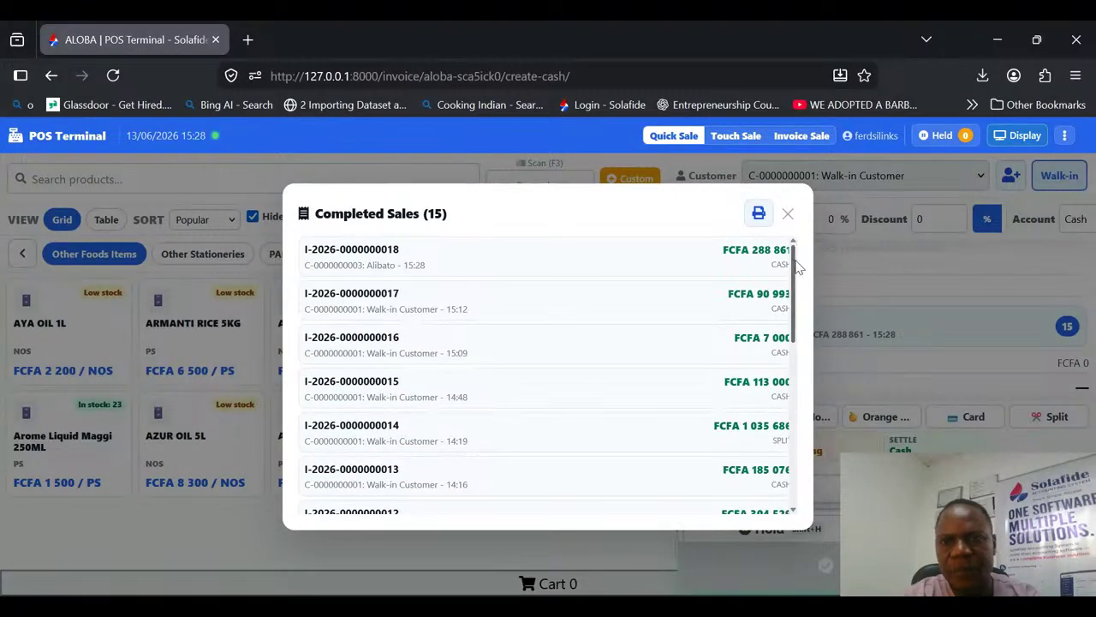
{"action": "left_click", "coordinate": [788, 215]}
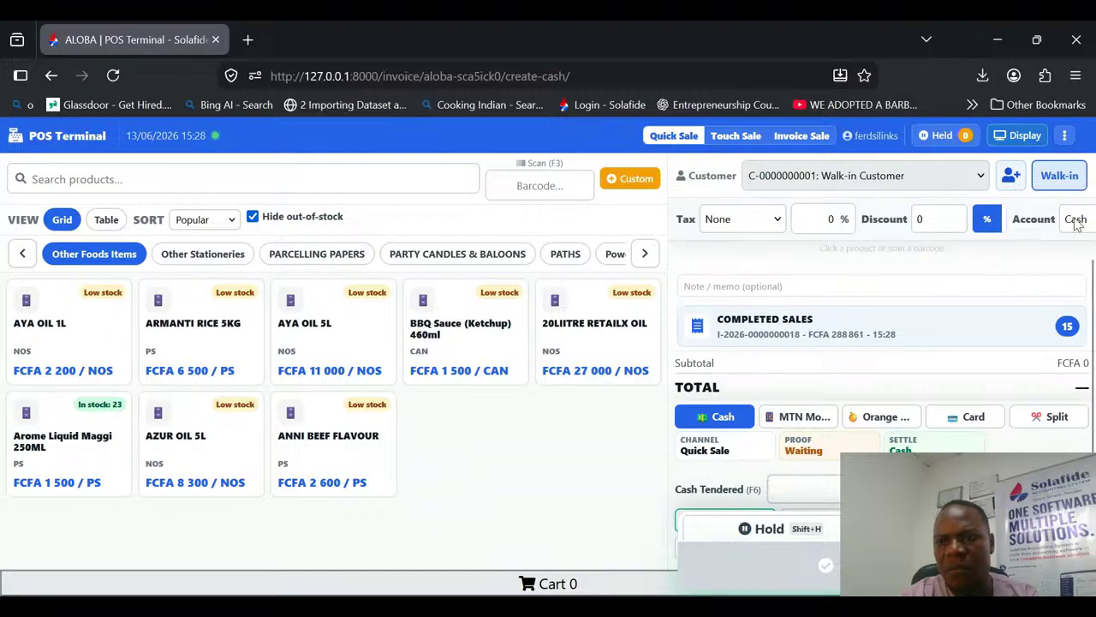
Step: Open the day's Z-Report from the POS terminal and bring its summary cards into view
{"action": "left_click", "coordinate": [1065, 138]}
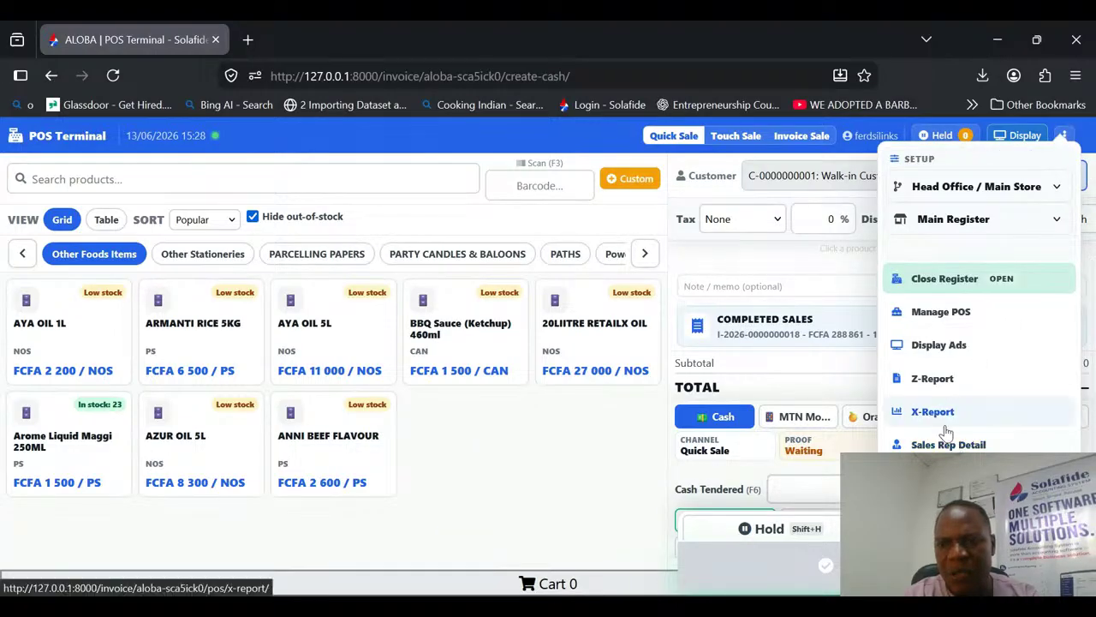
{"action": "left_click", "coordinate": [934, 378]}
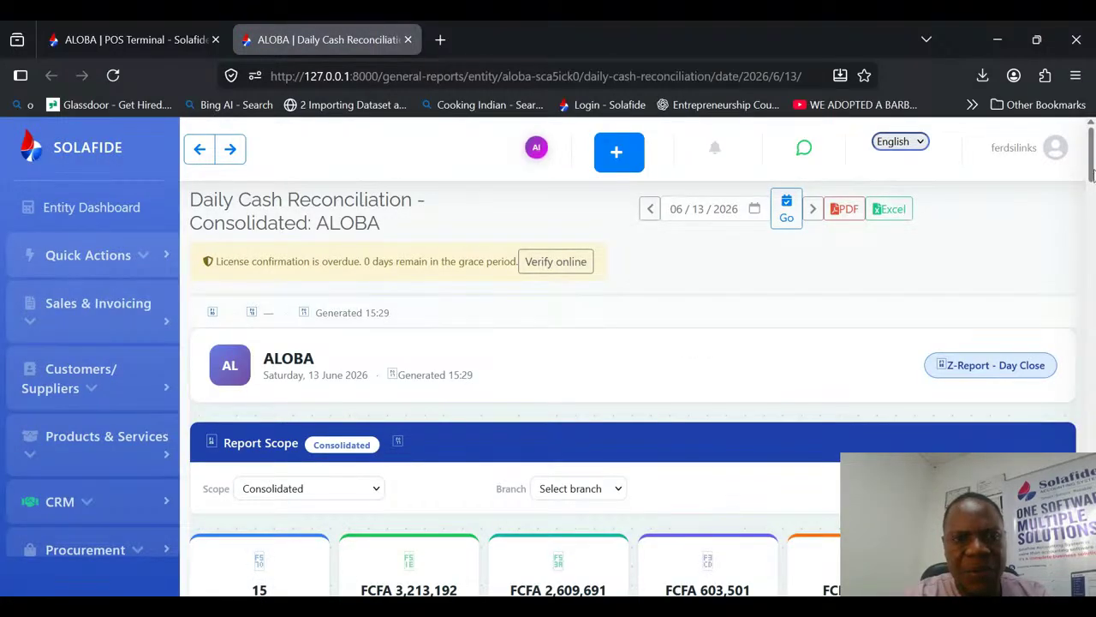
{"action": "left_click_drag", "start_coordinate": [1092, 174], "coordinate": [1092, 215]}
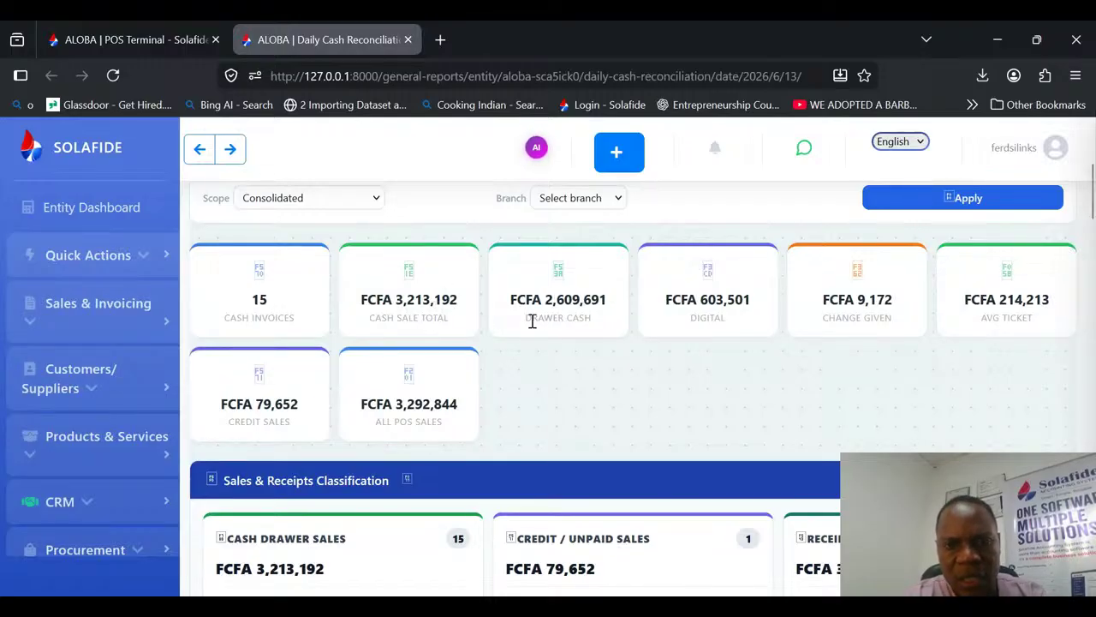
Step: Examine the Z-Report summary cards for drawer cash, digital payments, change given, average ticket, credit sales and all POS sales
{"action": "left_click_drag", "start_coordinate": [528, 320], "coordinate": [587, 317]}
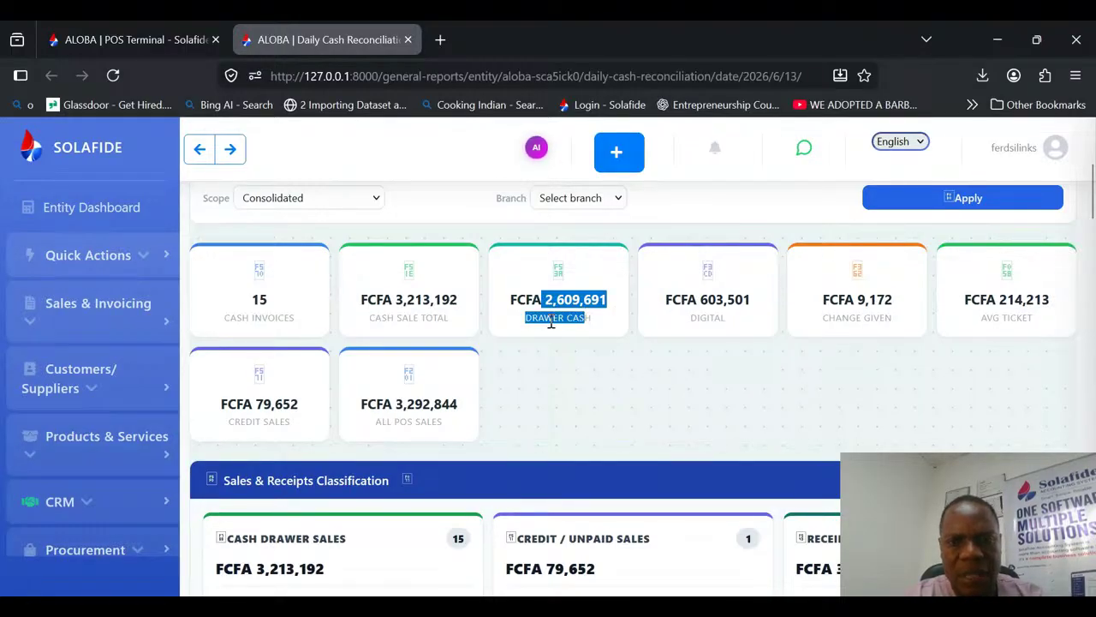
{"action": "left_click_drag", "start_coordinate": [666, 296], "coordinate": [732, 319]}
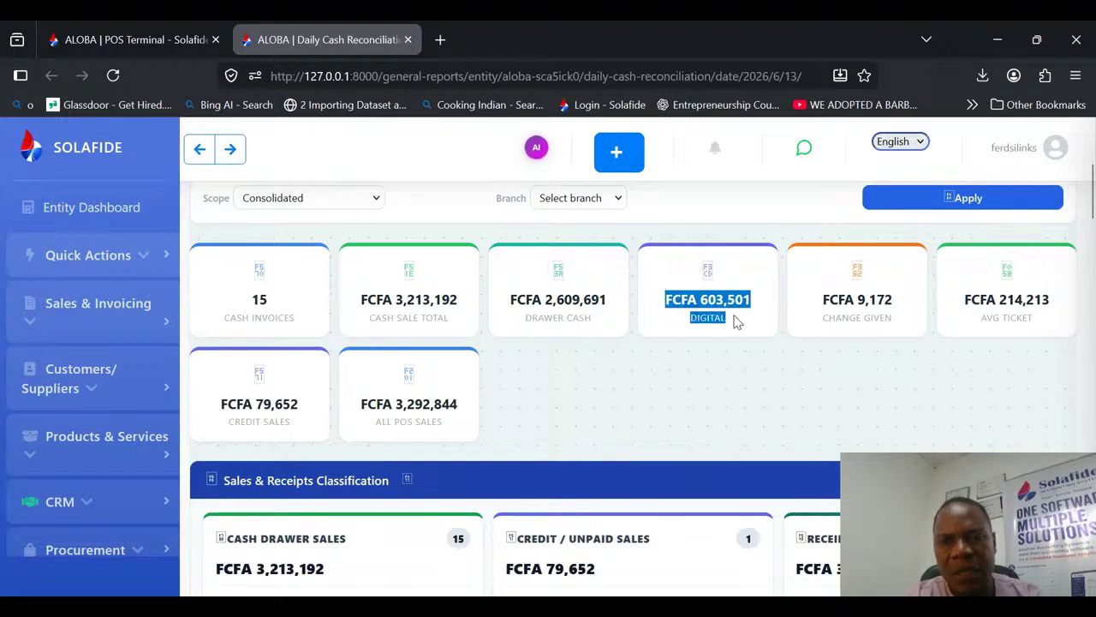
{"action": "left_click", "coordinate": [706, 317]}
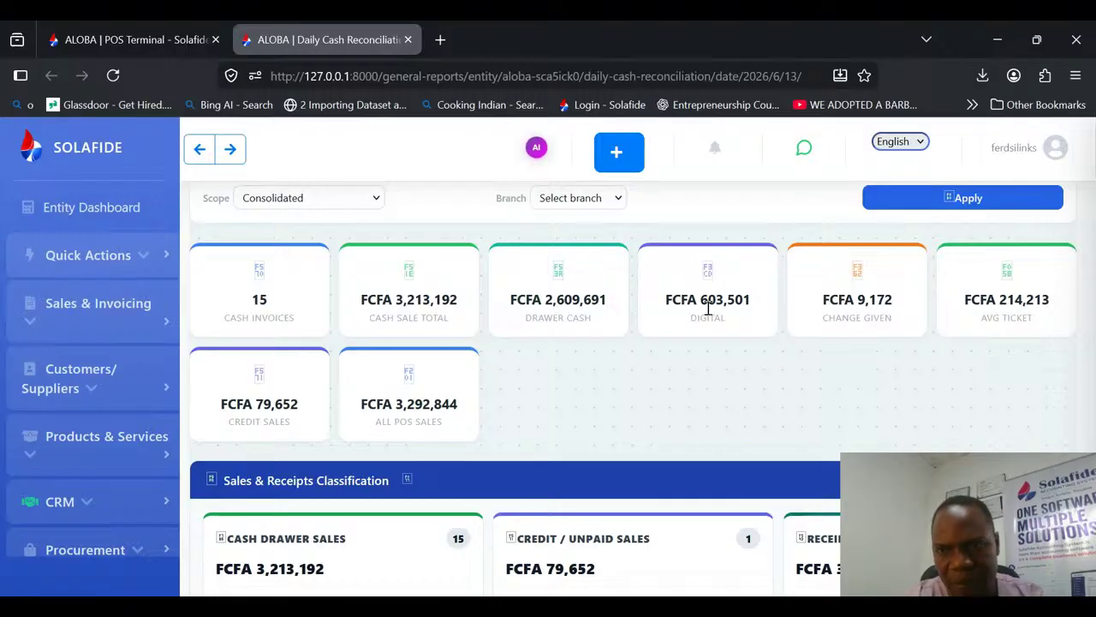
{"action": "left_click_drag", "start_coordinate": [842, 308], "coordinate": [917, 339]}
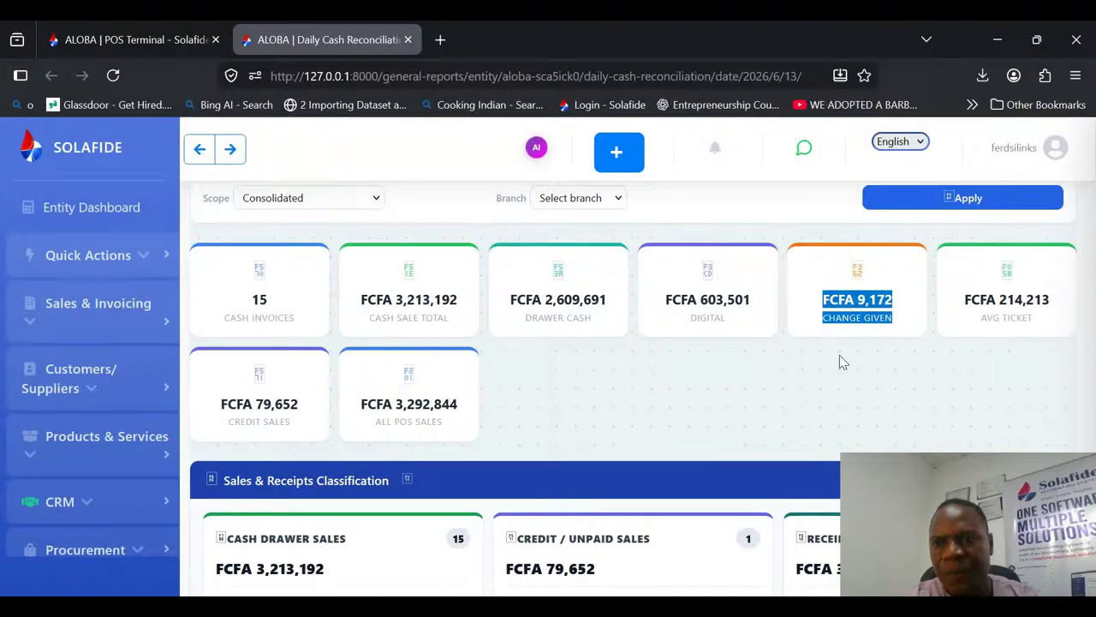
{"action": "left_click_drag", "start_coordinate": [964, 292], "coordinate": [1062, 311]}
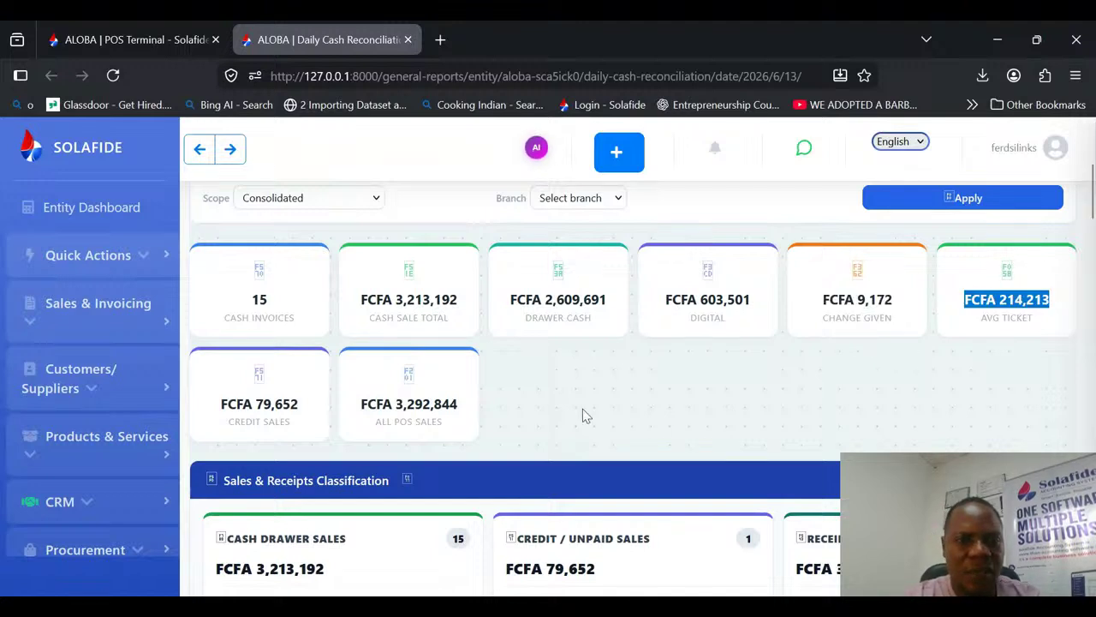
{"action": "left_click_drag", "start_coordinate": [299, 417], "coordinate": [214, 406]}
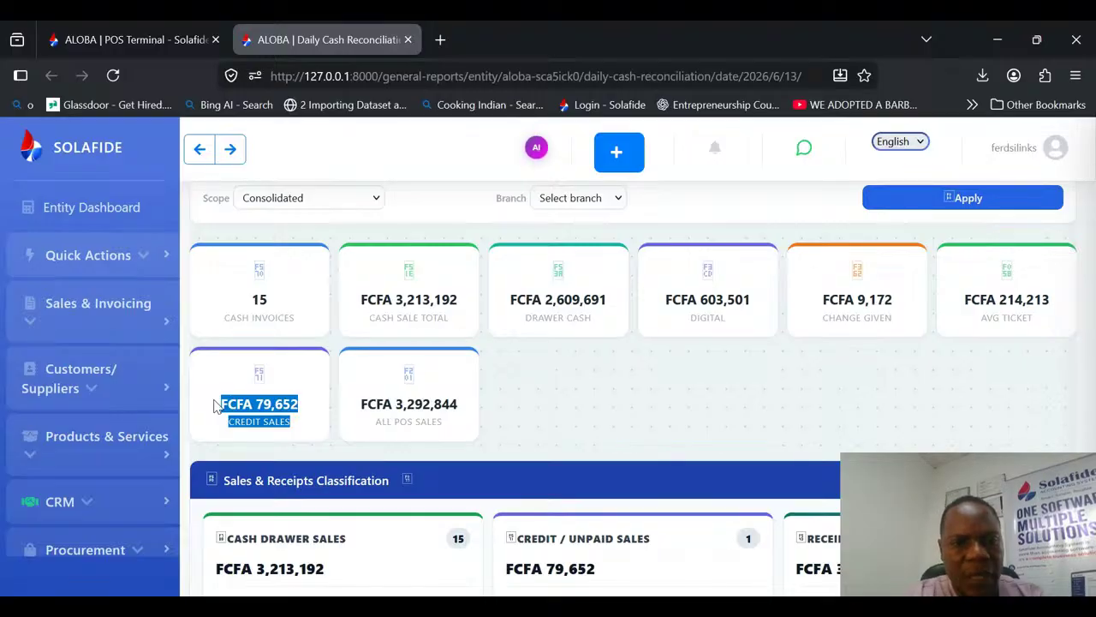
{"action": "left_click", "coordinate": [377, 418]}
{"action": "left_click_drag", "start_coordinate": [307, 405], "coordinate": [257, 403]}
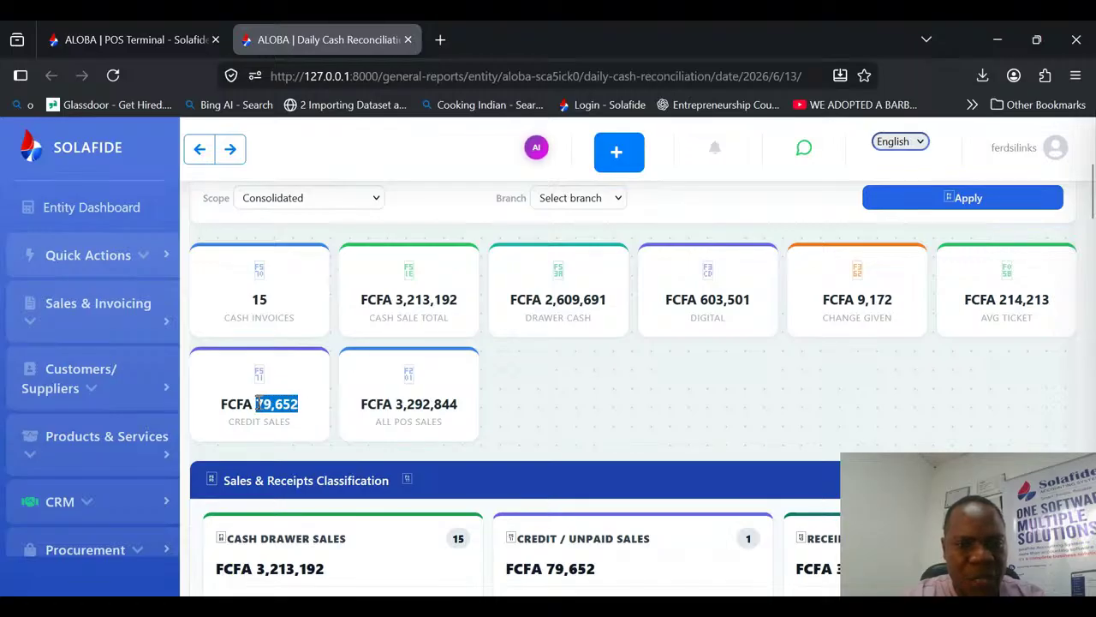
{"action": "left_click", "coordinate": [305, 407]}
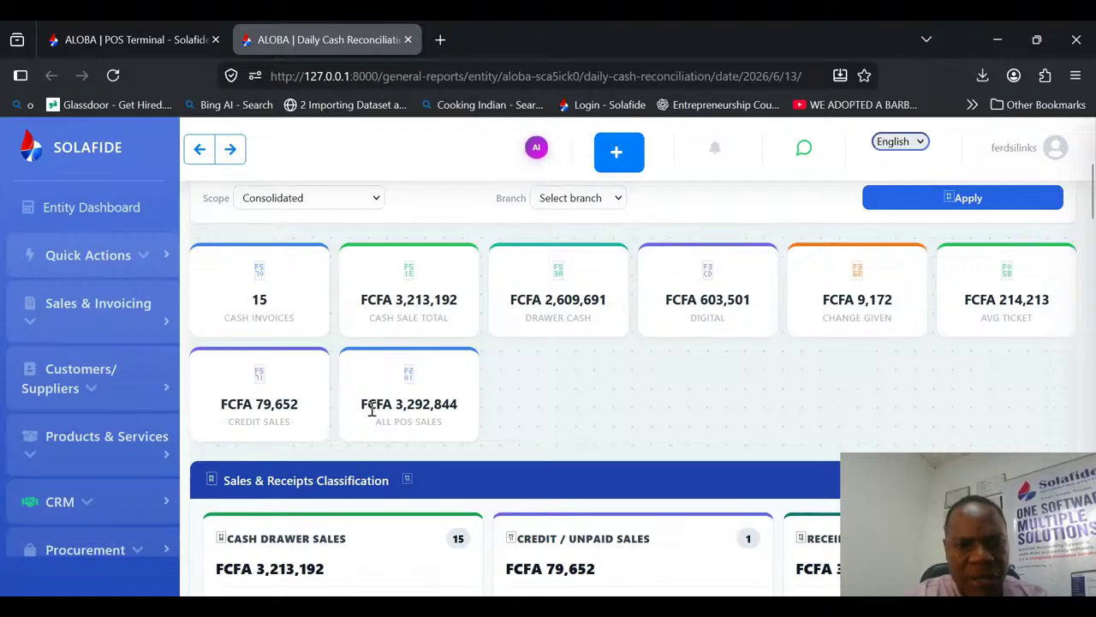
{"action": "mouse_move", "coordinate": [364, 402]}
{"action": "left_mouse_down"}
{"action": "mouse_move", "coordinate": [459, 408]}
{"action": "mouse_move", "coordinate": [369, 401]}
{"action": "left_mouse_up"}
{"action": "left_click", "coordinate": [440, 403]}
{"action": "left_click", "coordinate": [678, 402]}
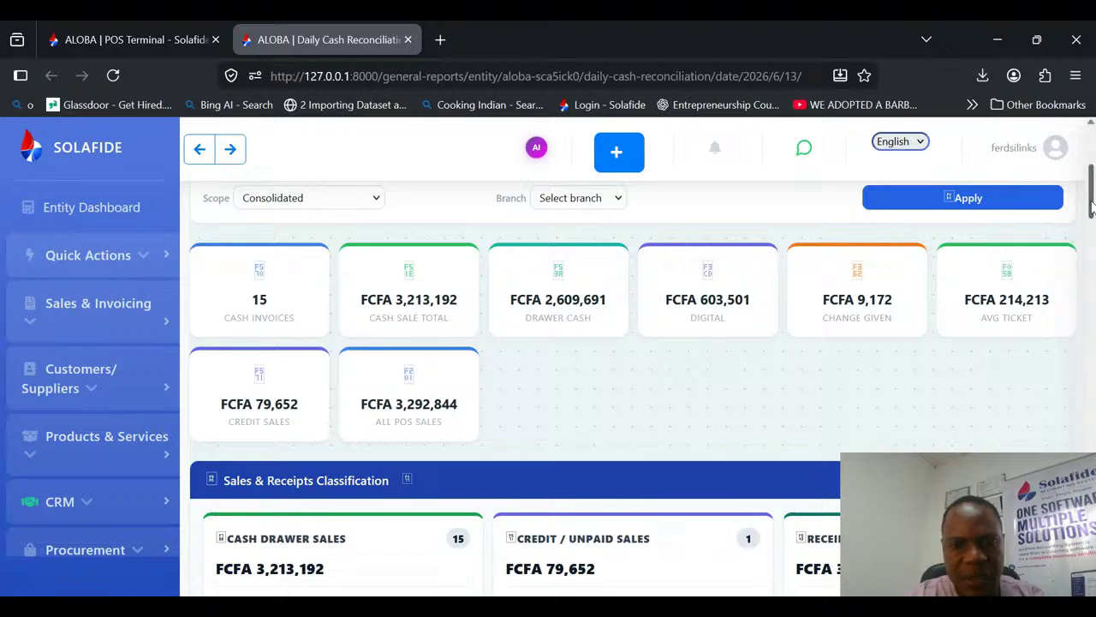
Step: Examine the expected drawer cash and digital collected amounts under Cash Drawer Sales in the Sales & Receipts Classification section
{"action": "left_click_drag", "start_coordinate": [1091, 206], "coordinate": [1093, 221]}
{"action": "scroll", "coordinate": [1093, 221], "scroll_direction": "down", "scroll_amount": 2}
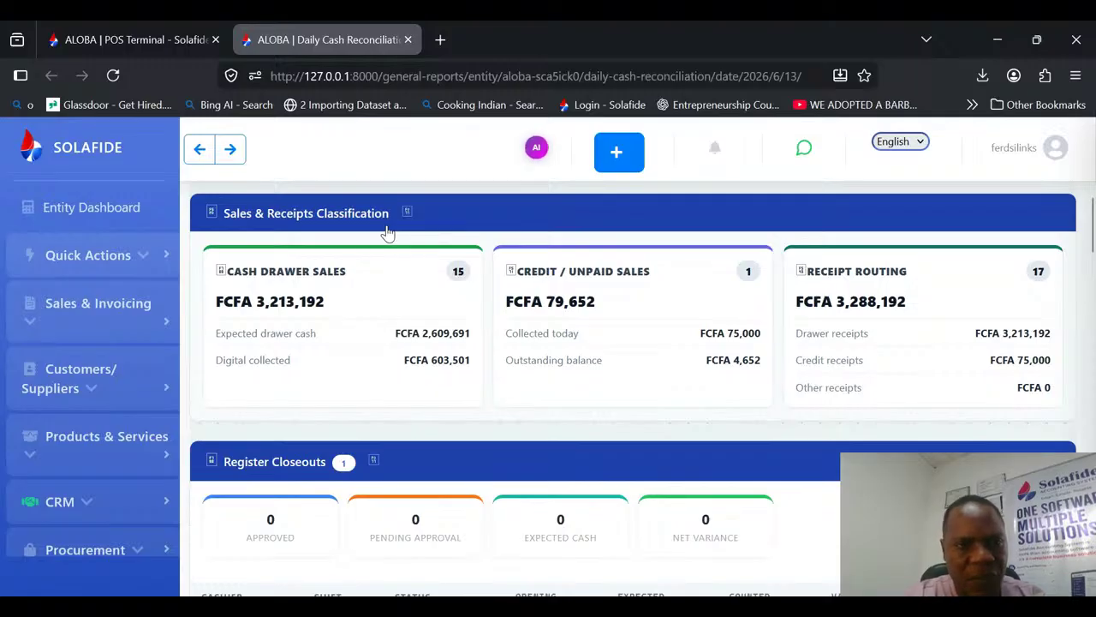
{"action": "left_click_drag", "start_coordinate": [402, 331], "coordinate": [466, 333]}
{"action": "left_click", "coordinate": [404, 331]}
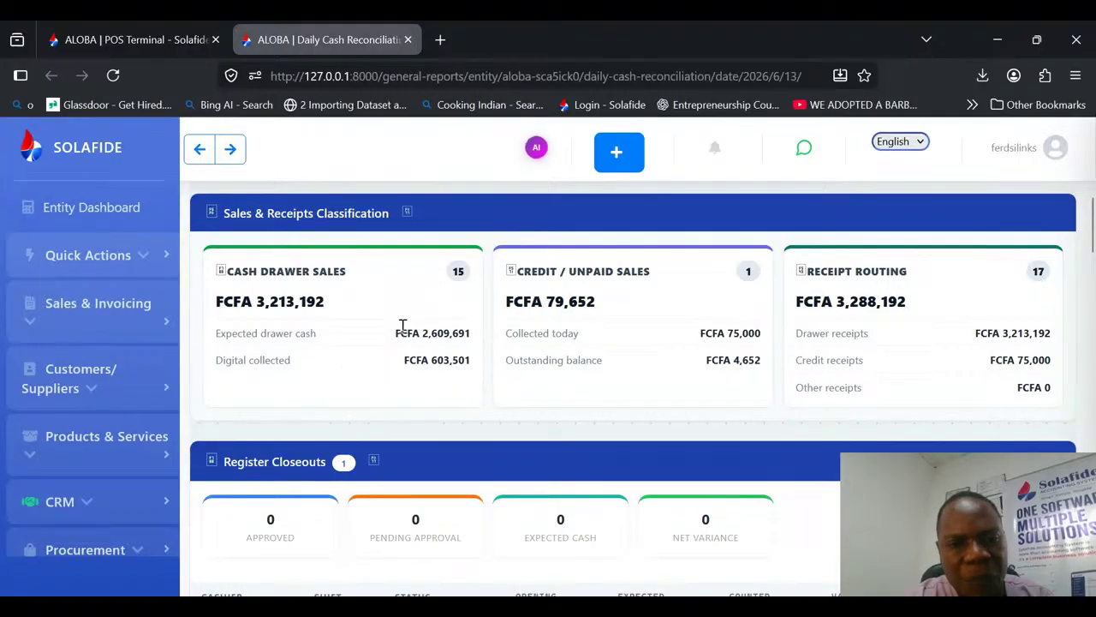
{"action": "left_click_drag", "start_coordinate": [401, 331], "coordinate": [479, 336]}
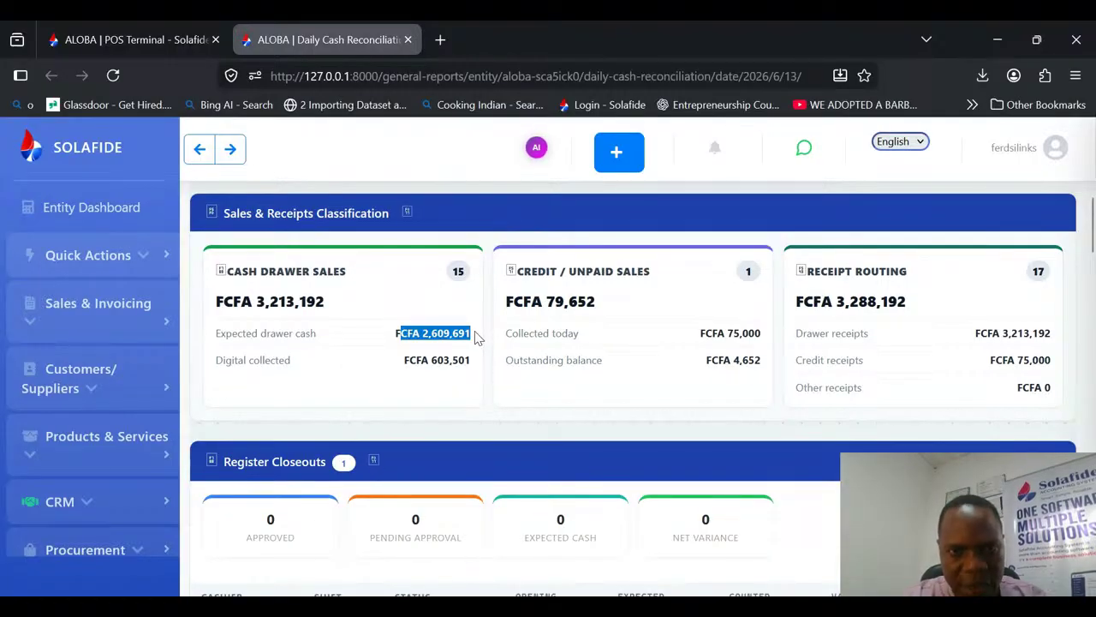
{"action": "left_click", "coordinate": [382, 340]}
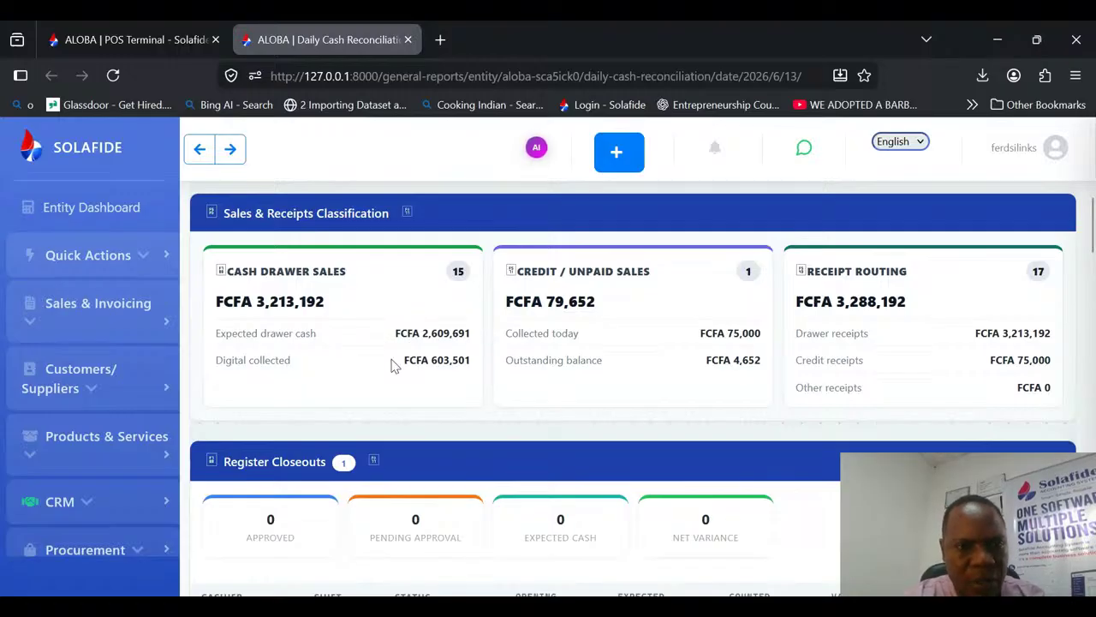
{"action": "left_click_drag", "start_coordinate": [394, 362], "coordinate": [218, 362]}
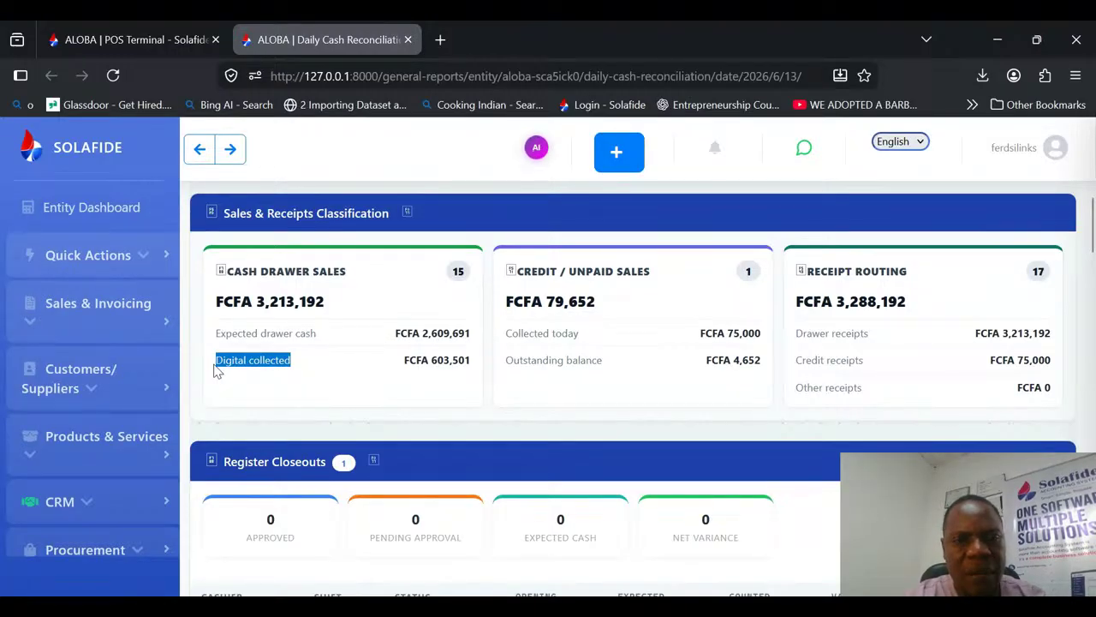
{"action": "left_click_drag", "start_coordinate": [406, 359], "coordinate": [462, 367]}
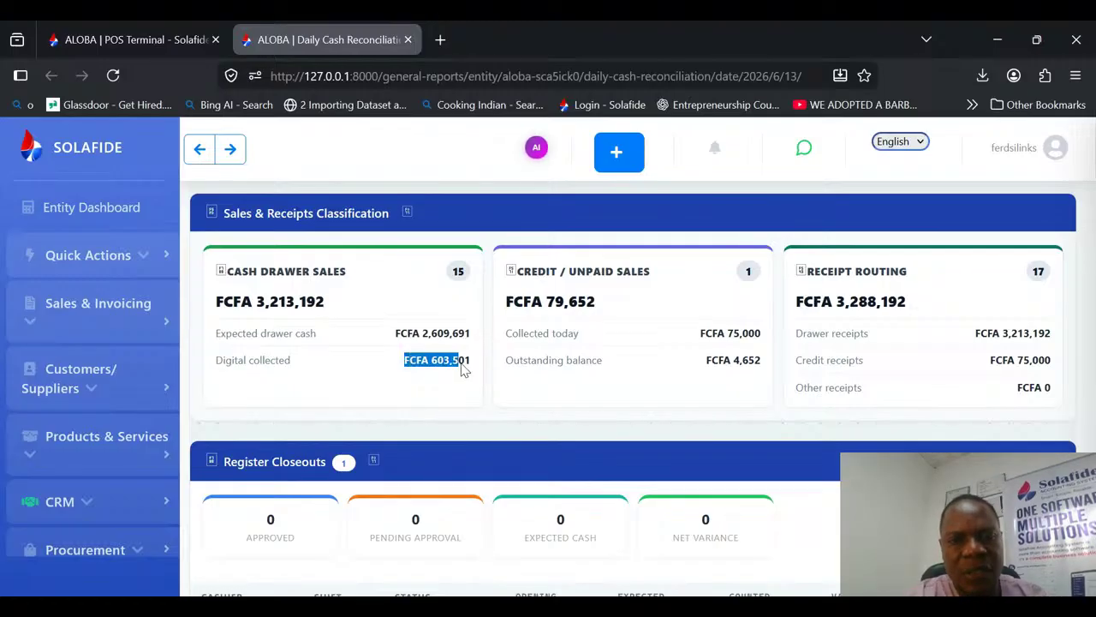
{"action": "left_click", "coordinate": [463, 367]}
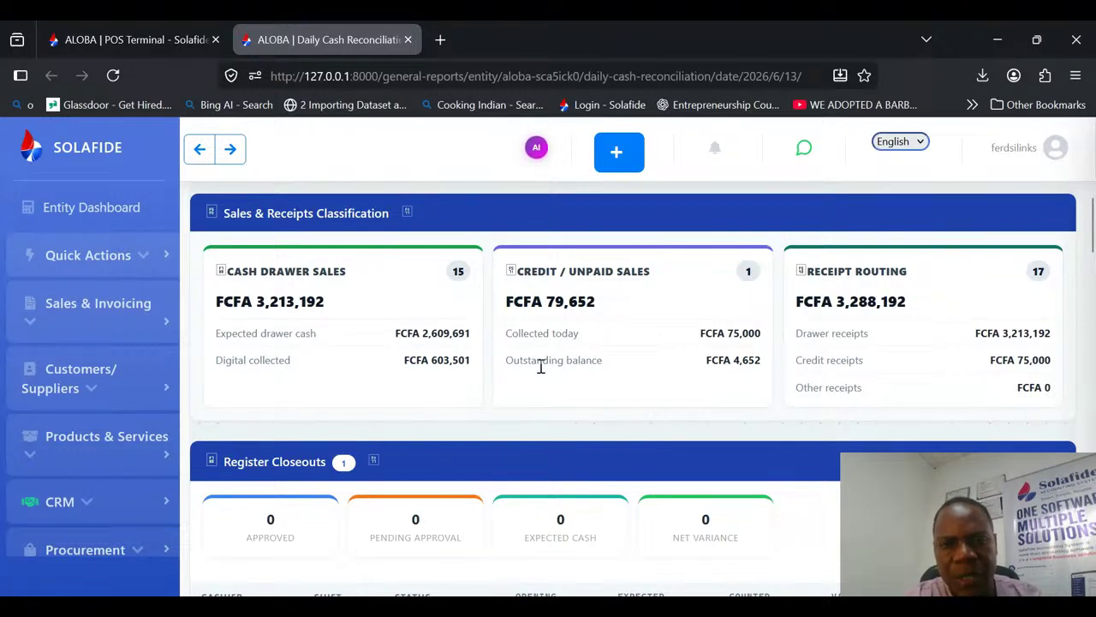
Step: Check the Credit / Unpaid Sales card for the amount collected today and outstanding balance, and look over Receipt Routing
{"action": "triple_click", "coordinate": [600, 310]}
{"action": "left_click", "coordinate": [601, 309]}
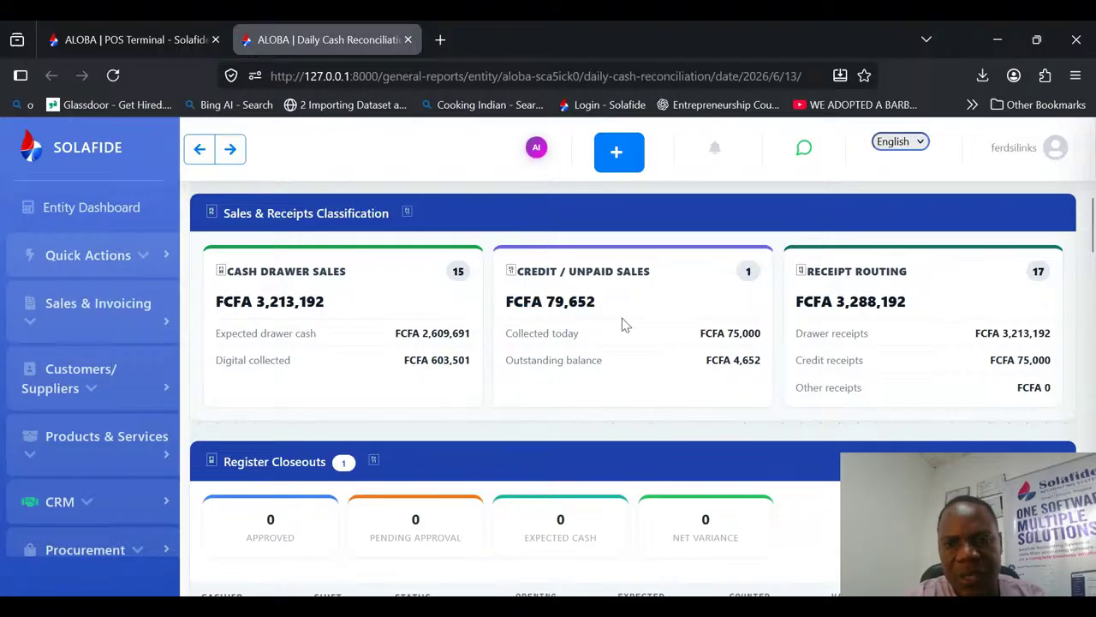
{"action": "left_click_drag", "start_coordinate": [568, 333], "coordinate": [755, 330]}
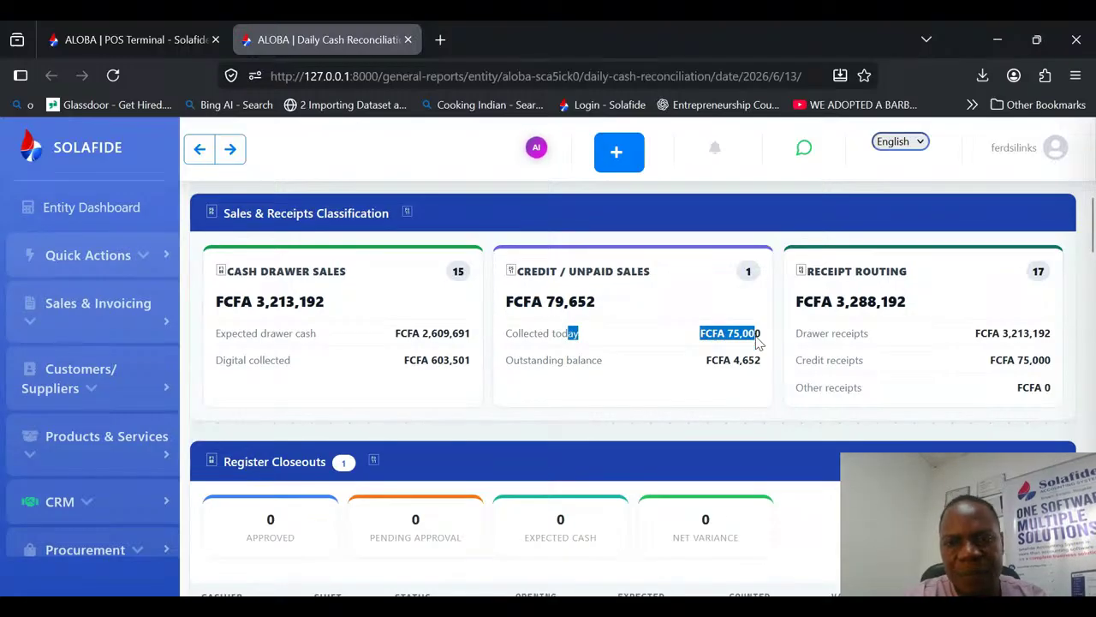
{"action": "left_click", "coordinate": [741, 358]}
{"action": "left_click_drag", "start_coordinate": [733, 360], "coordinate": [771, 367]}
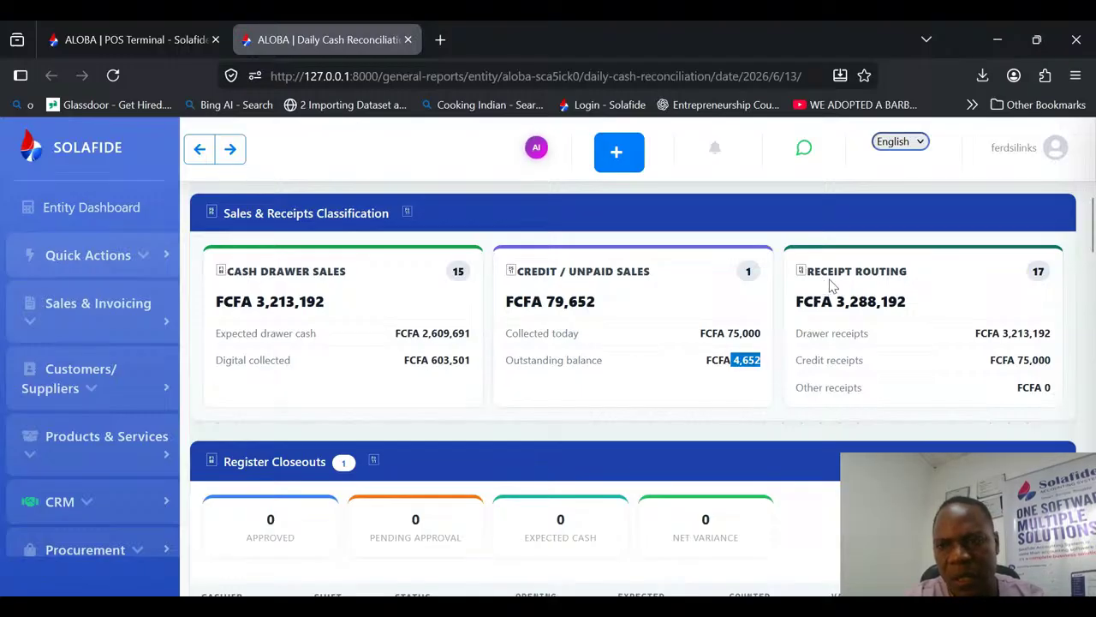
{"action": "left_click", "coordinate": [929, 358]}
Step: Read through the Top Selling Items table and continue to the Cash Reconciliation Statement
{"action": "left_click_drag", "start_coordinate": [1093, 232], "coordinate": [1093, 293]}
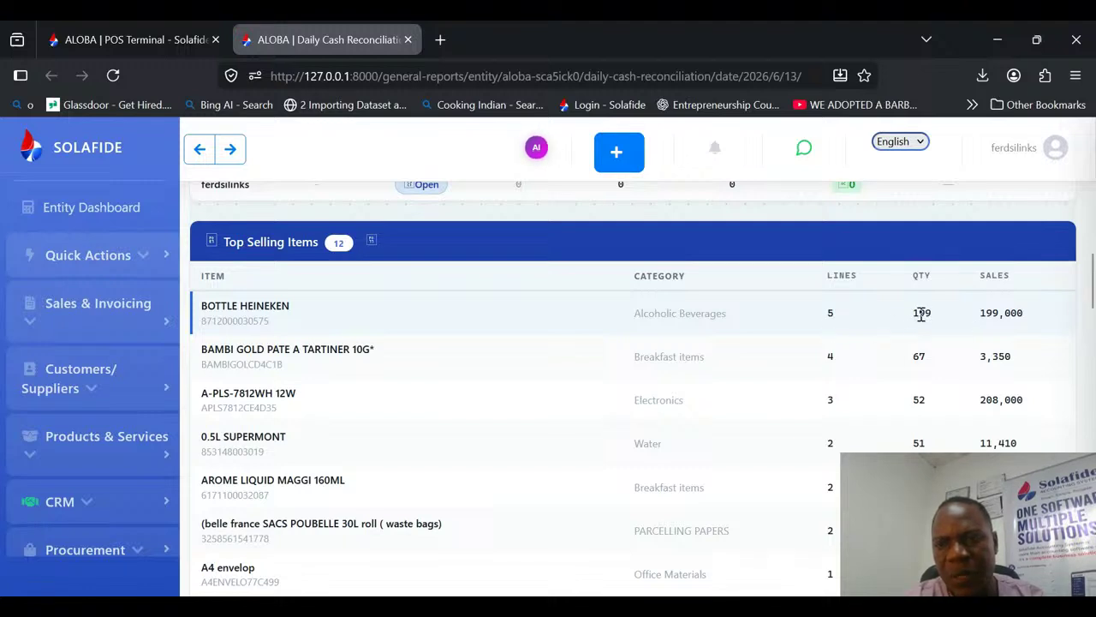
{"action": "mouse_move", "coordinate": [1093, 289]}
{"action": "left_mouse_down"}
{"action": "mouse_move", "coordinate": [1094, 326]}
{"action": "mouse_move", "coordinate": [1093, 293]}
{"action": "left_mouse_up"}
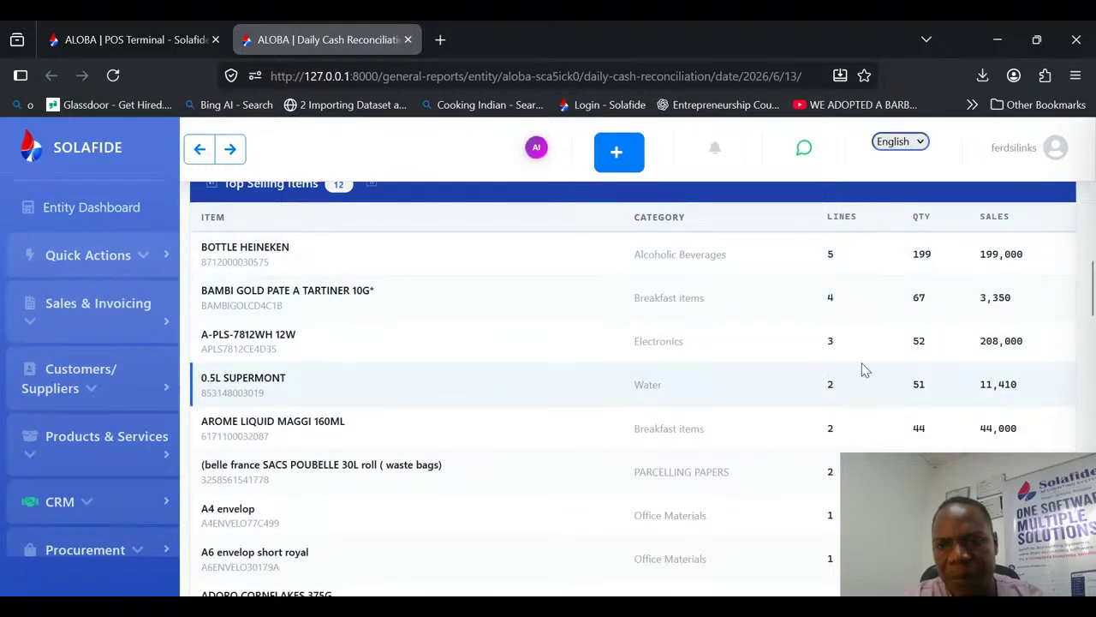
{"action": "left_click_drag", "start_coordinate": [1093, 284], "coordinate": [1093, 343]}
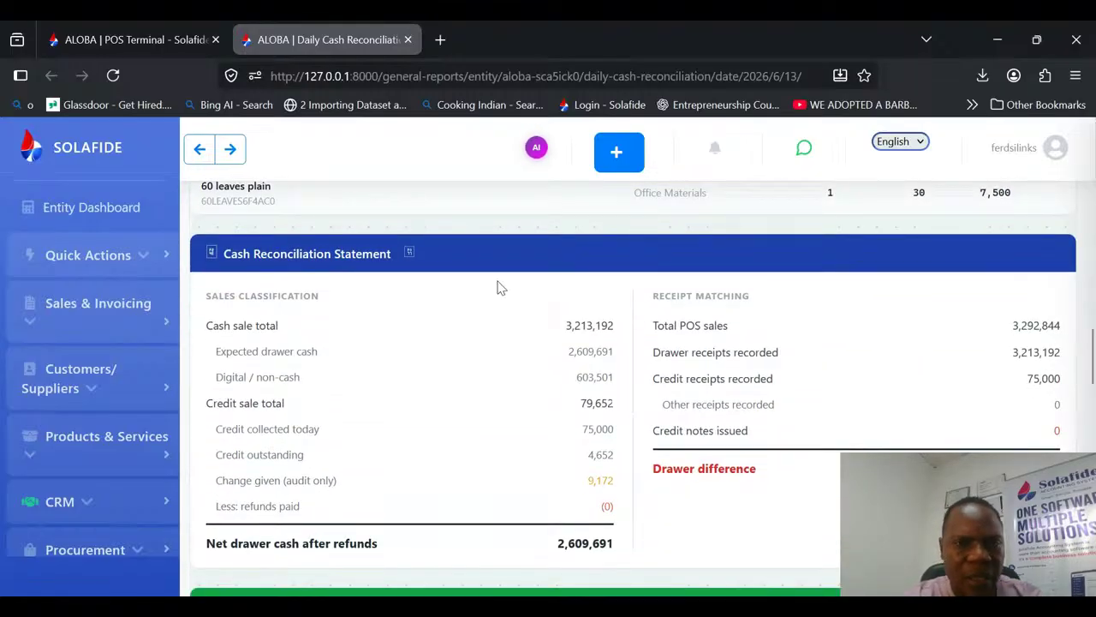
Step: Examine the sales classification lines of the Cash Reconciliation Statement, from cash sale total through credit sales to change given
{"action": "left_click_drag", "start_coordinate": [202, 293], "coordinate": [432, 509]}
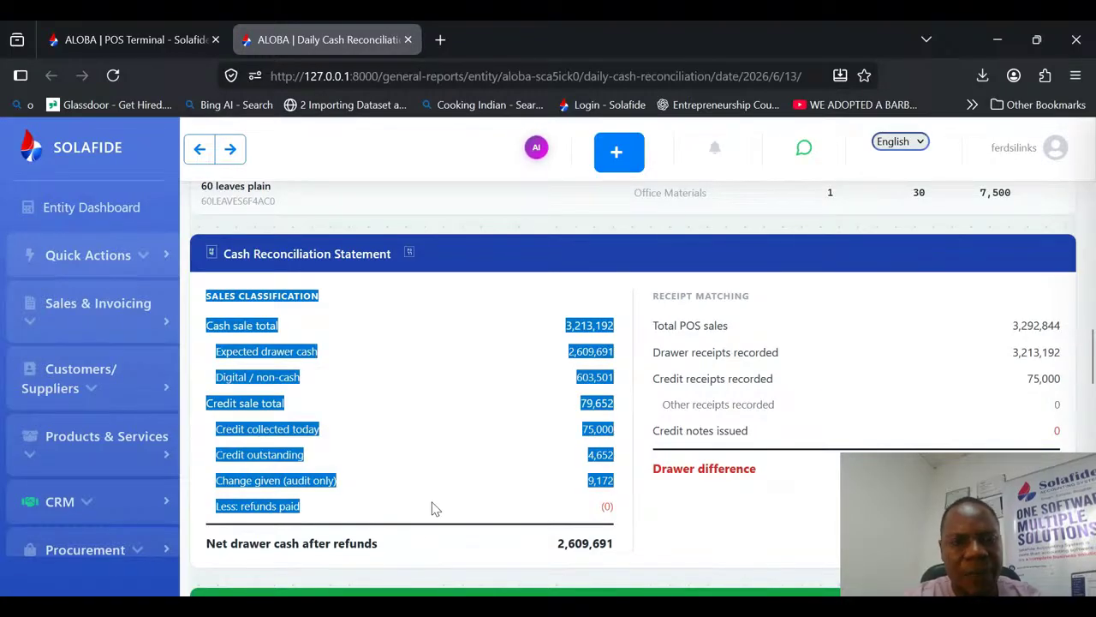
{"action": "left_click", "coordinate": [370, 335]}
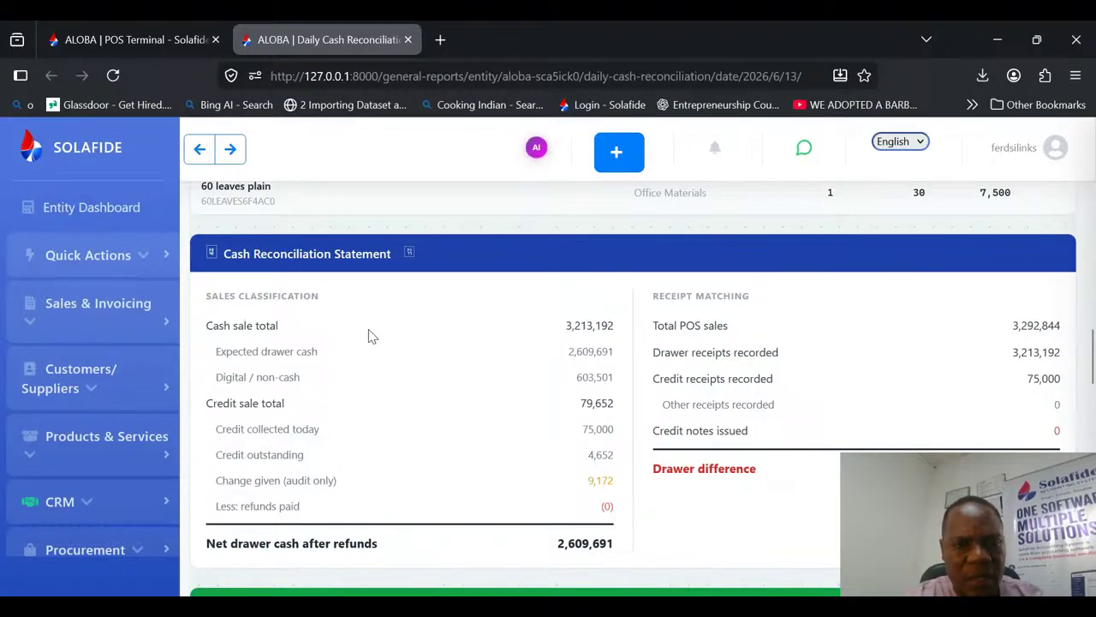
{"action": "left_click_drag", "start_coordinate": [205, 326], "coordinate": [647, 355]}
{"action": "left_click", "coordinate": [268, 366]}
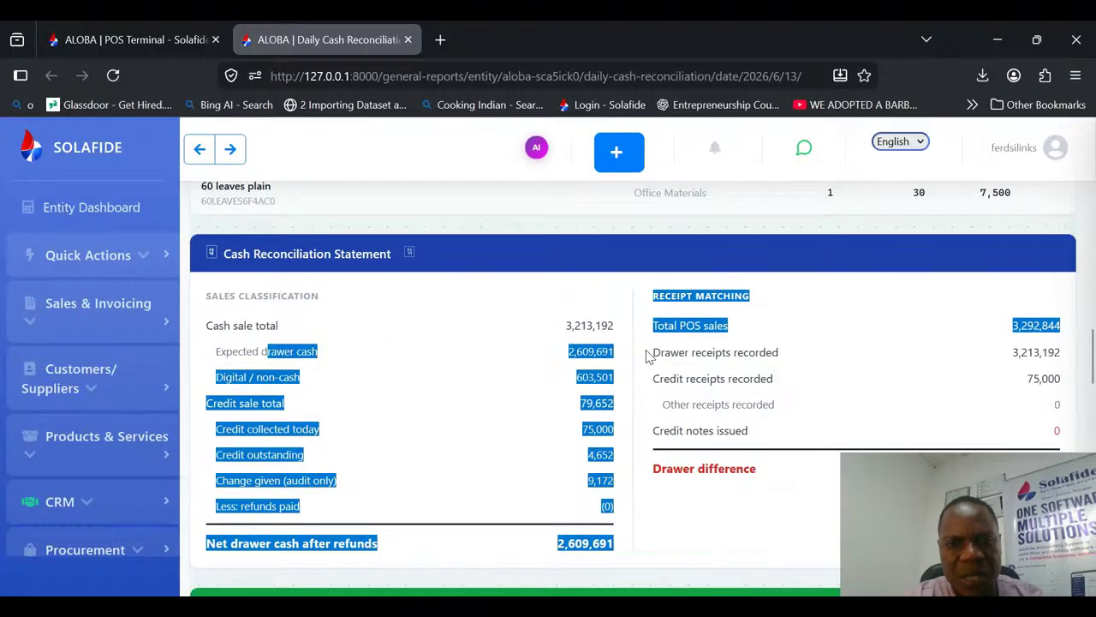
{"action": "left_click", "coordinate": [521, 354]}
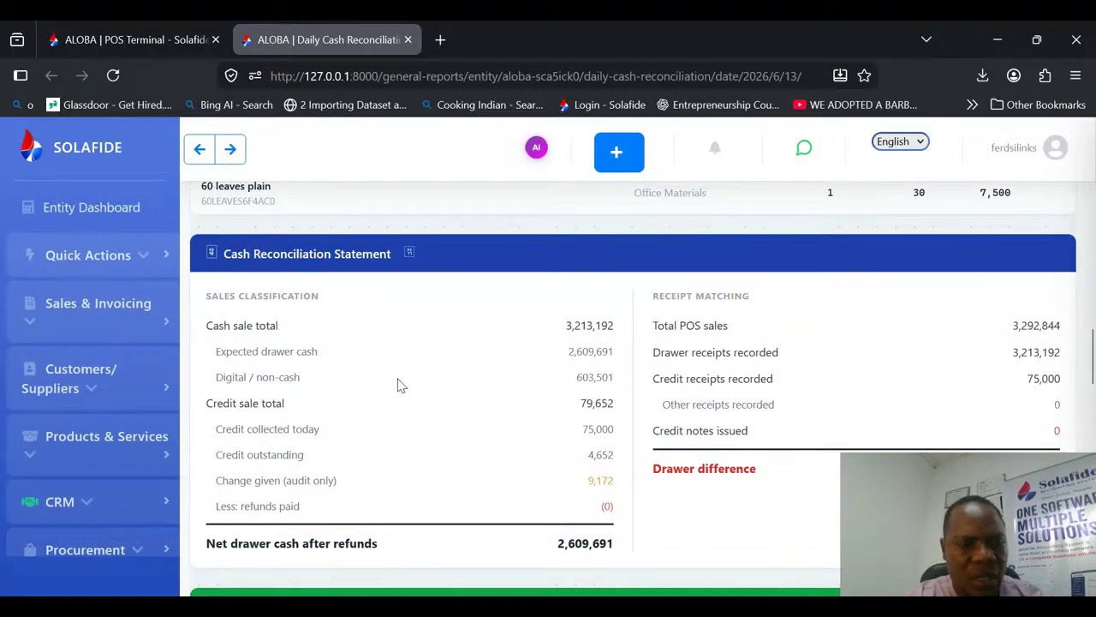
{"action": "left_click_drag", "start_coordinate": [221, 403], "coordinate": [602, 409]}
{"action": "left_click", "coordinate": [257, 433]}
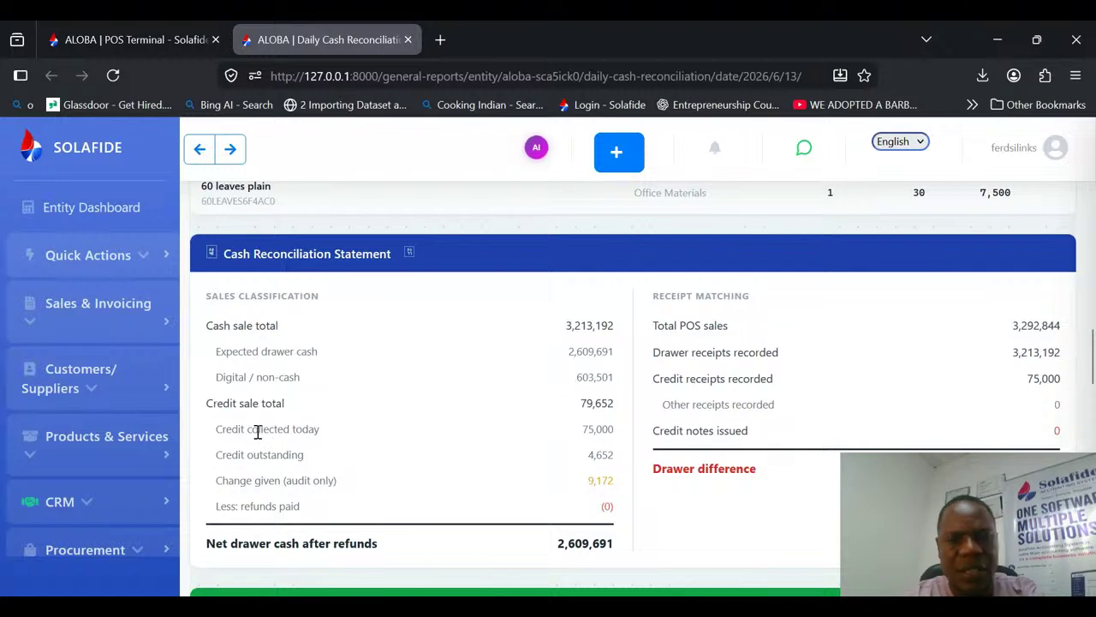
{"action": "left_click_drag", "start_coordinate": [226, 455], "coordinate": [494, 455]}
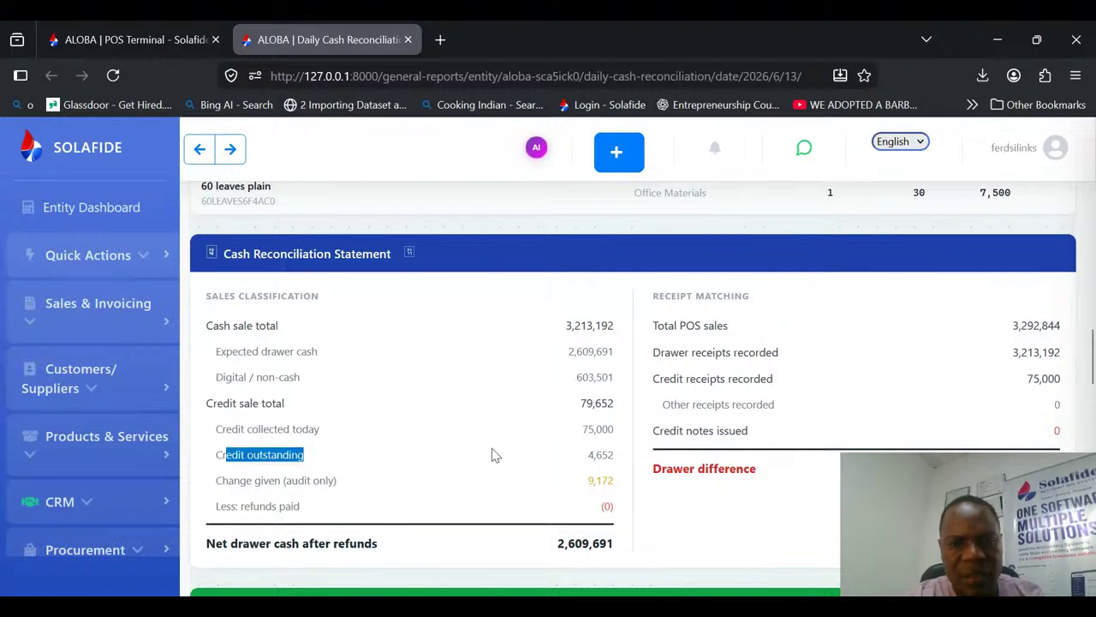
{"action": "left_click_drag", "start_coordinate": [286, 483], "coordinate": [337, 481]}
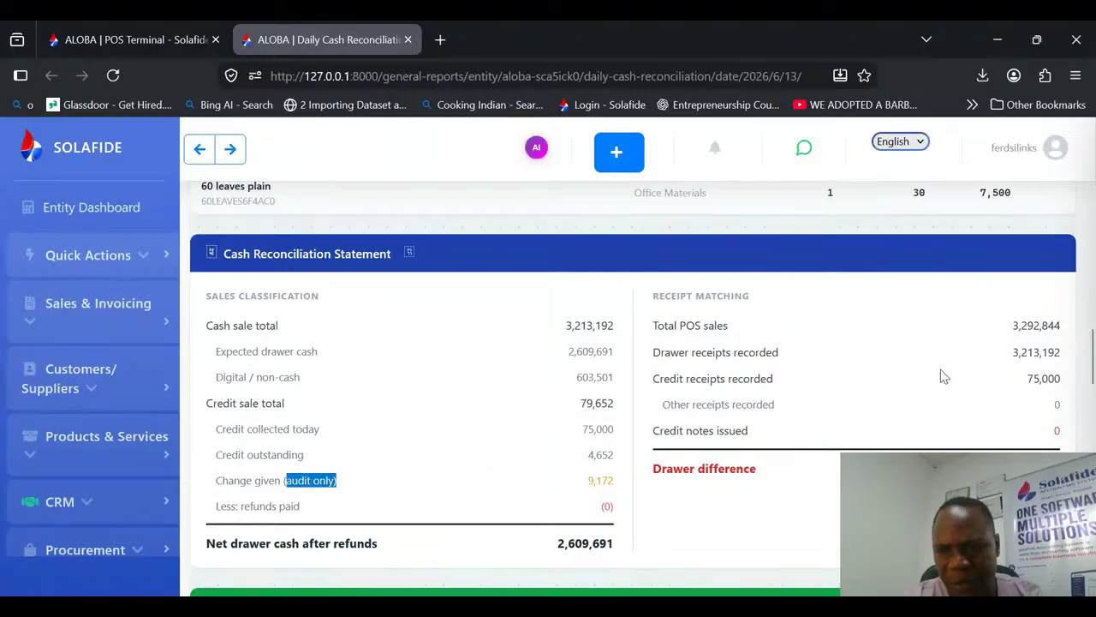
Step: Inspect the Cashier Performance table for the cashier's entry and the payment mix across cash, card, MTN MoMo and Orange Money
{"action": "left_click_drag", "start_coordinate": [1092, 343], "coordinate": [1093, 410]}
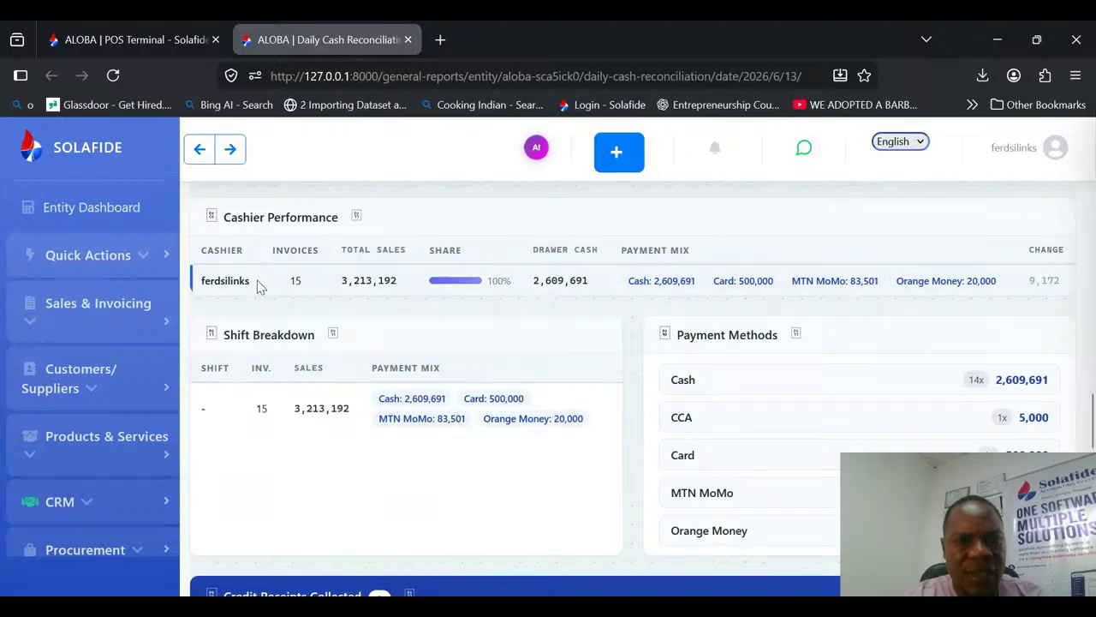
{"action": "left_click_drag", "start_coordinate": [256, 283], "coordinate": [181, 288]}
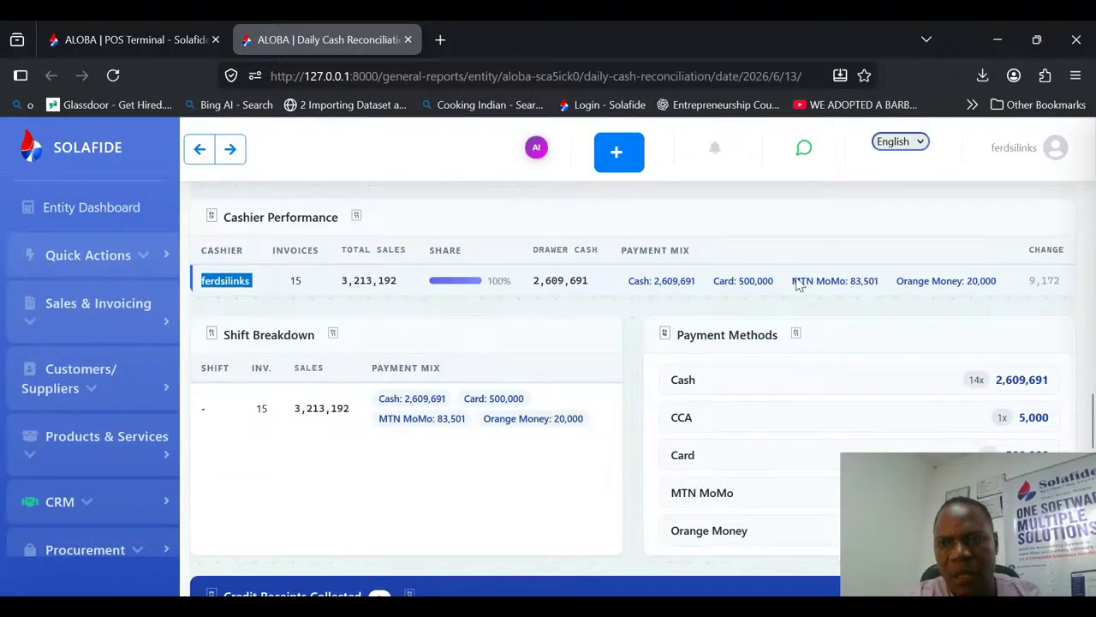
{"action": "left_click_drag", "start_coordinate": [998, 282], "coordinate": [652, 288]}
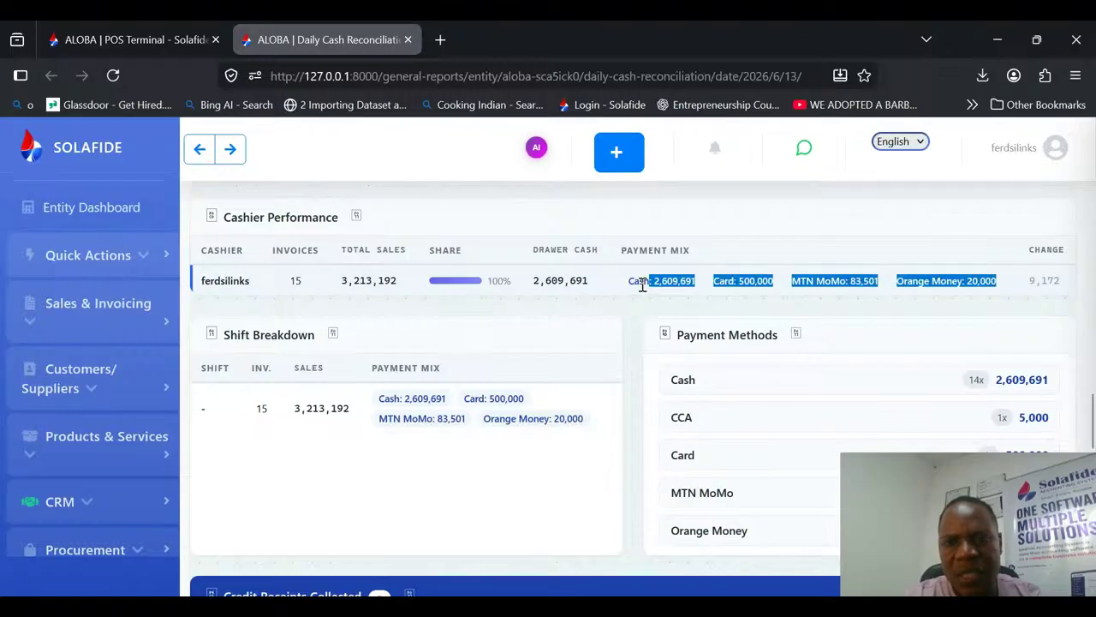
{"action": "left_click", "coordinate": [642, 287]}
{"action": "left_click_drag", "start_coordinate": [724, 281], "coordinate": [880, 289]}
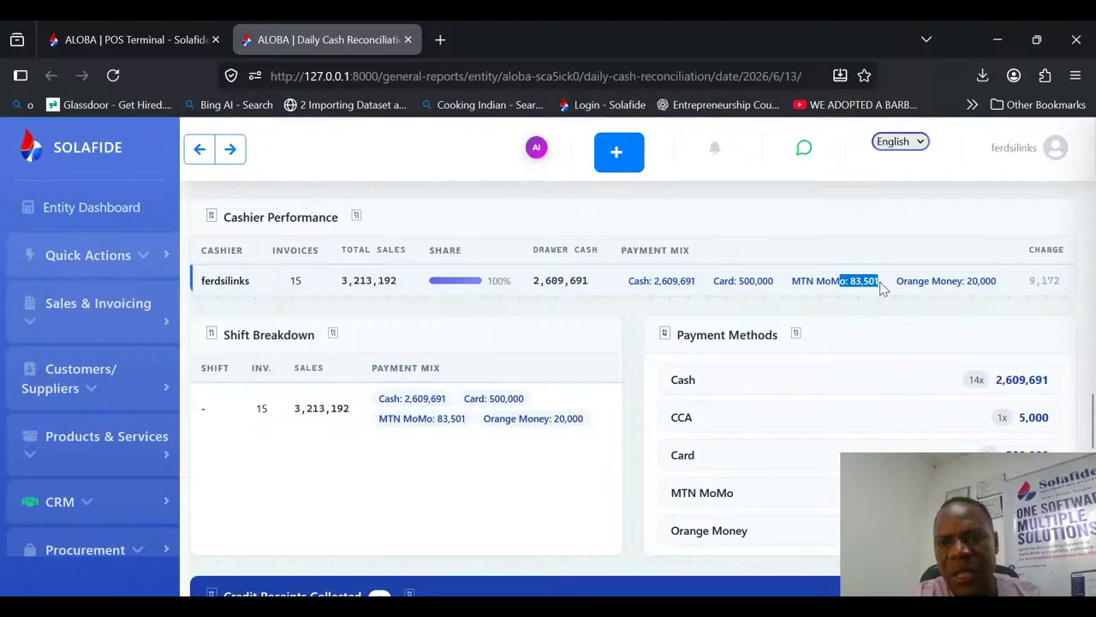
{"action": "left_click", "coordinate": [726, 268]}
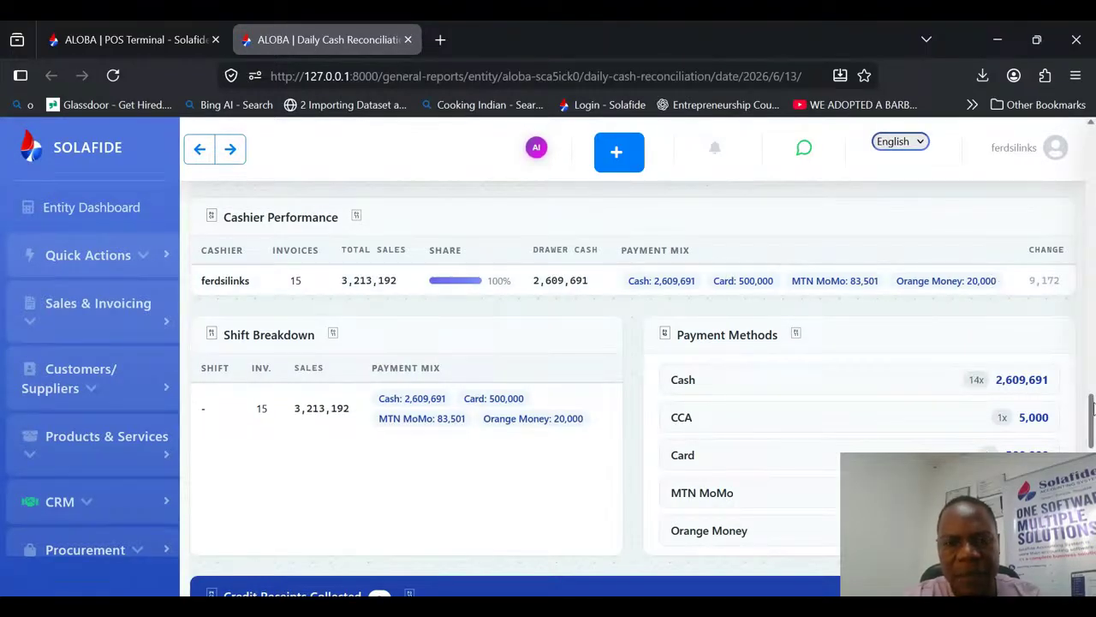
Step: Review the Shift Breakdown, Payment Methods, Credit Receipts Collected and POS Sales sections down to the end of the report
{"action": "scroll", "coordinate": [1092, 411], "scroll_direction": "down", "scroll_amount": 1}
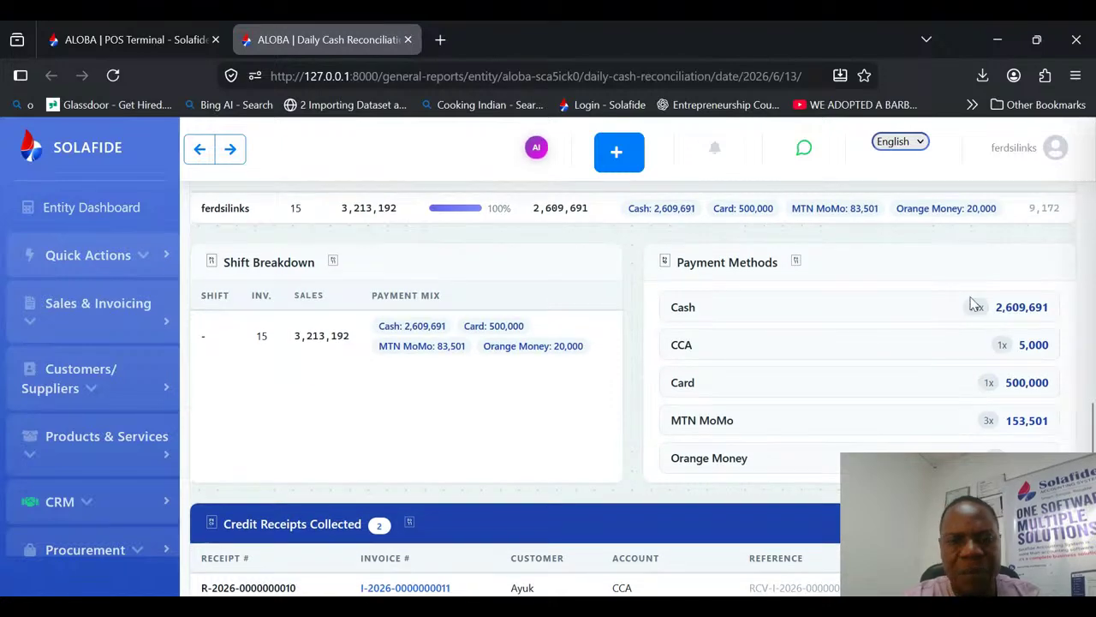
{"action": "scroll", "coordinate": [949, 420], "scroll_direction": "down", "scroll_amount": 5}
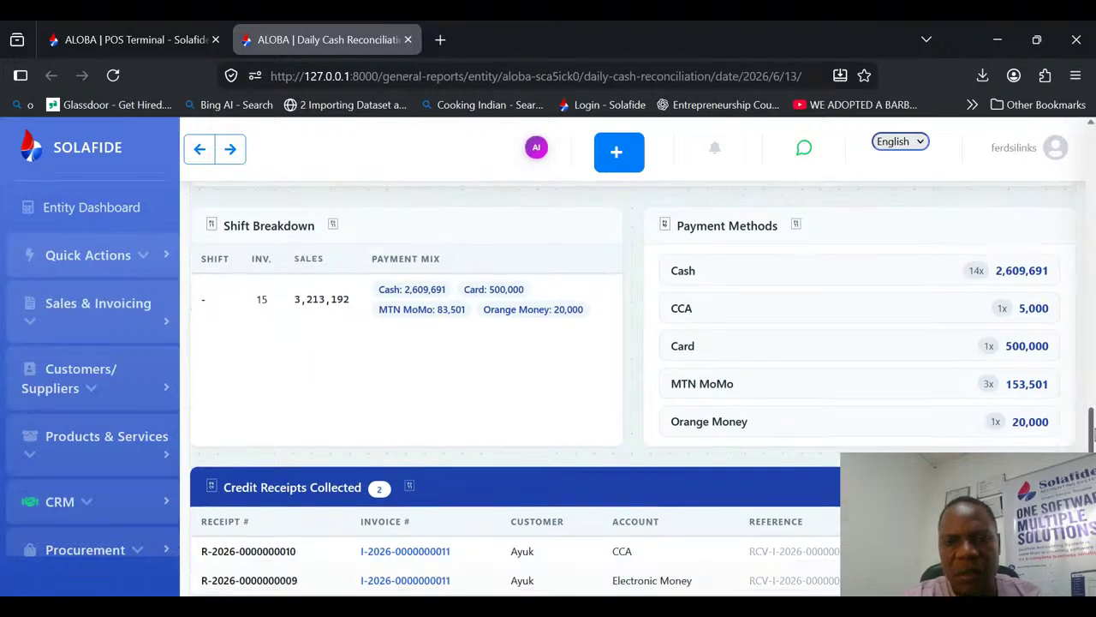
{"action": "scroll", "coordinate": [514, 343], "scroll_direction": "down", "scroll_amount": 2}
{"action": "scroll", "coordinate": [514, 343], "scroll_direction": "up", "scroll_amount": 1}
{"action": "scroll", "coordinate": [514, 343], "scroll_direction": "down", "scroll_amount": 1}
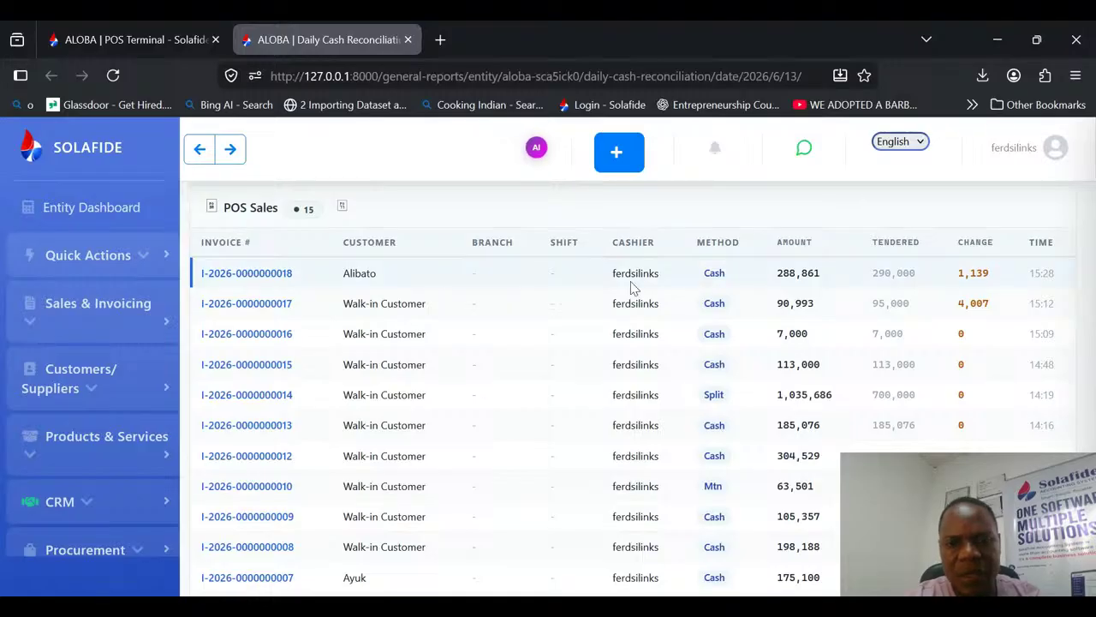
{"action": "scroll", "coordinate": [668, 295], "scroll_direction": "down", "scroll_amount": 4}
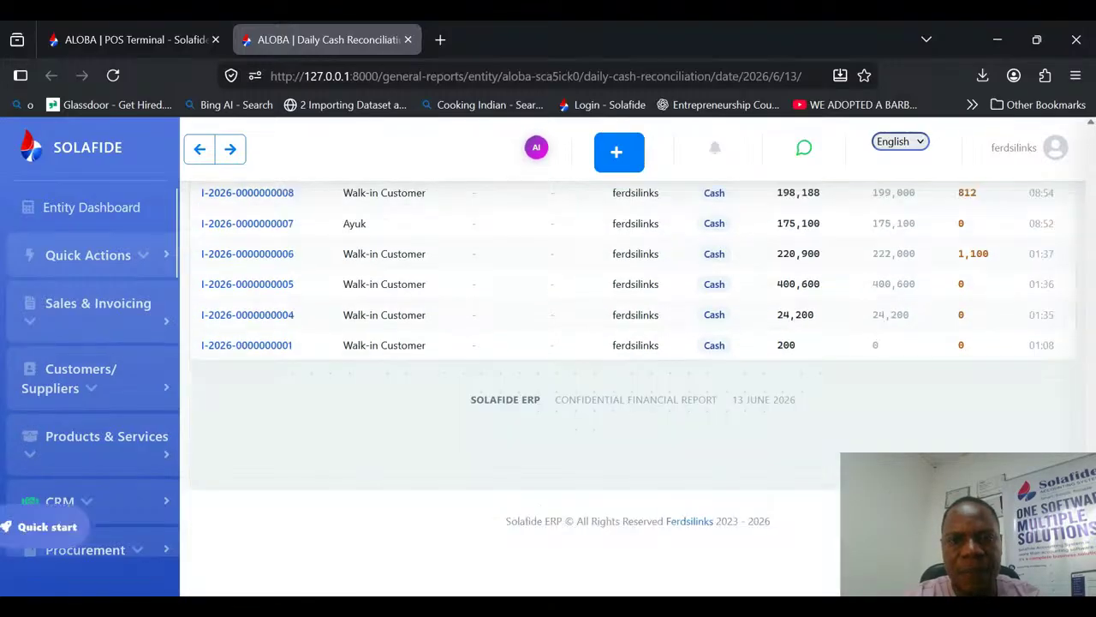
Step: Export the Daily Cash Reconciliation report as a PDF, view the file, and return to the report
{"action": "left_click_drag", "start_coordinate": [1090, 553], "coordinate": [1073, 109]}
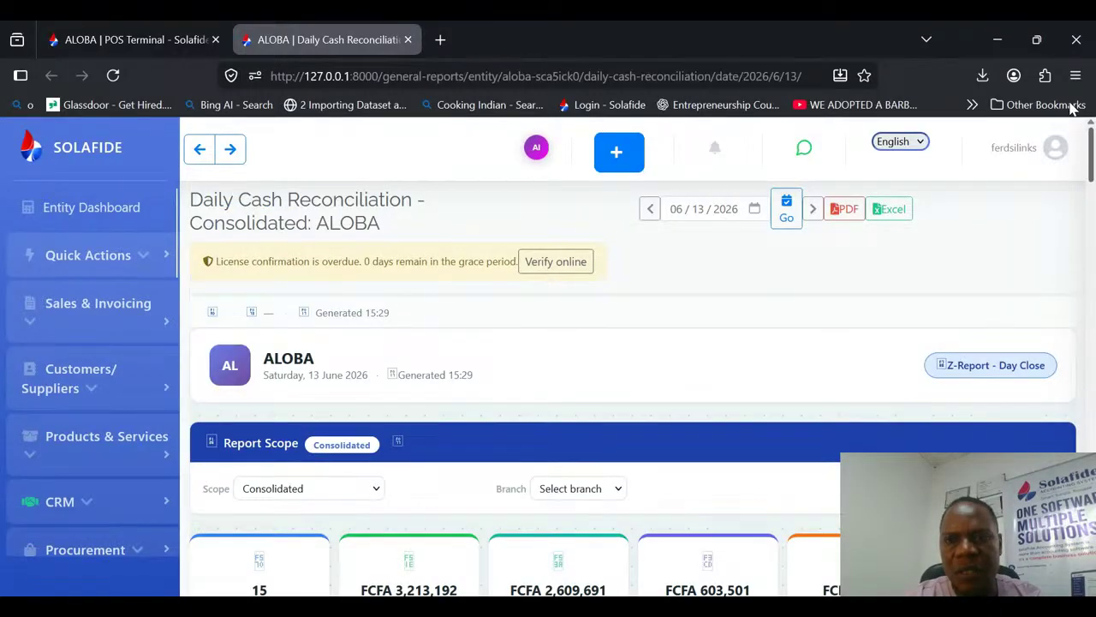
{"action": "left_click", "coordinate": [844, 209]}
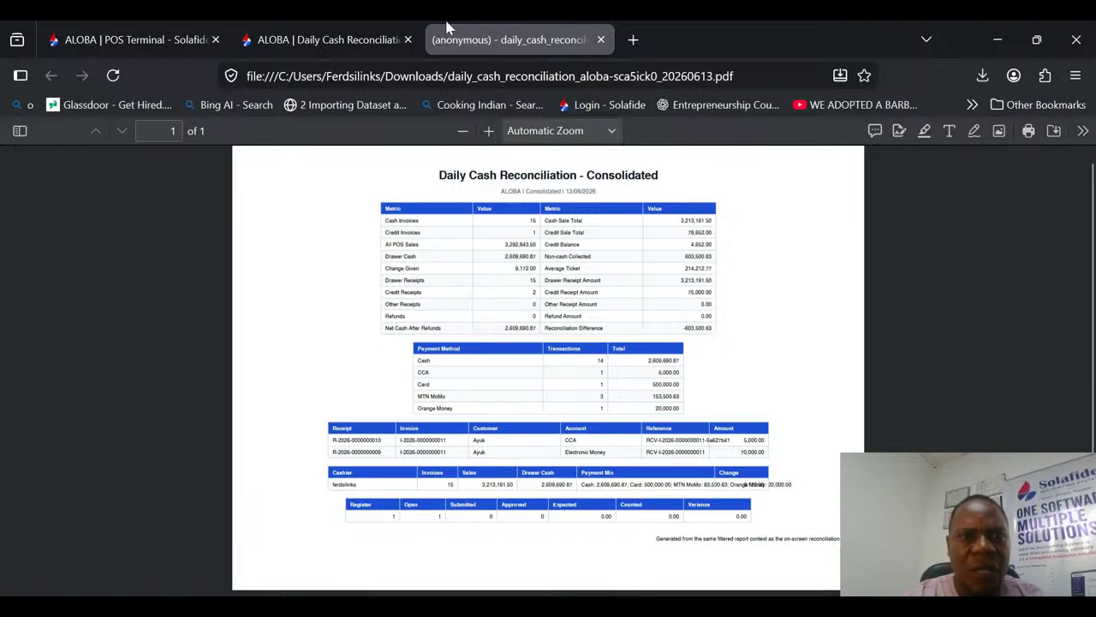
{"action": "left_click", "coordinate": [375, 41]}
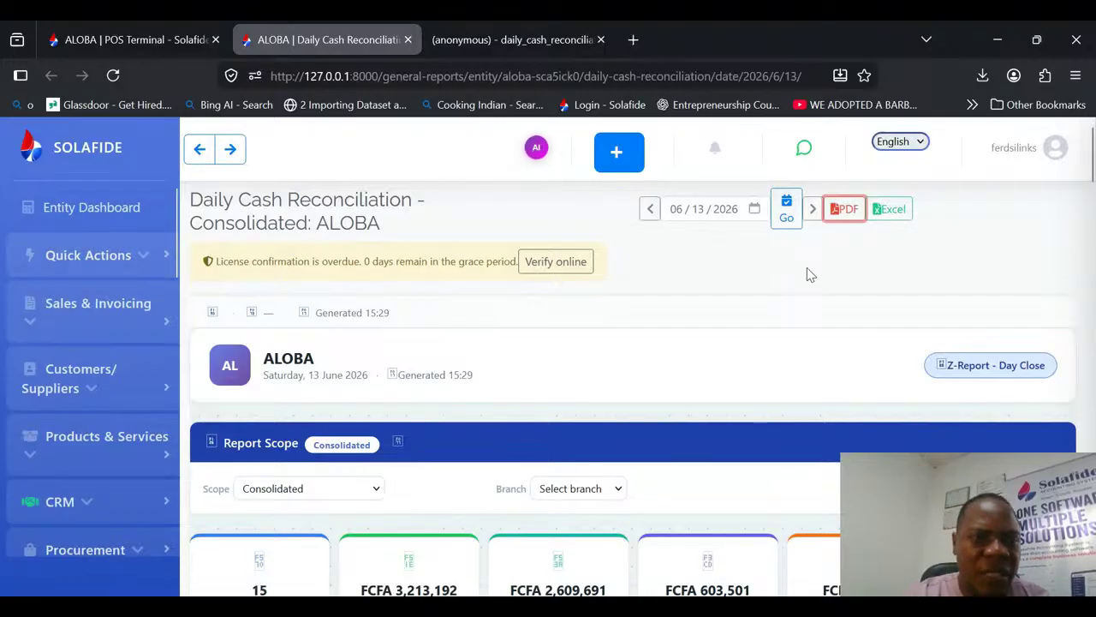
Step: Open the entity's invoice list and start a new credit invoice
{"action": "left_click", "coordinate": [78, 256]}
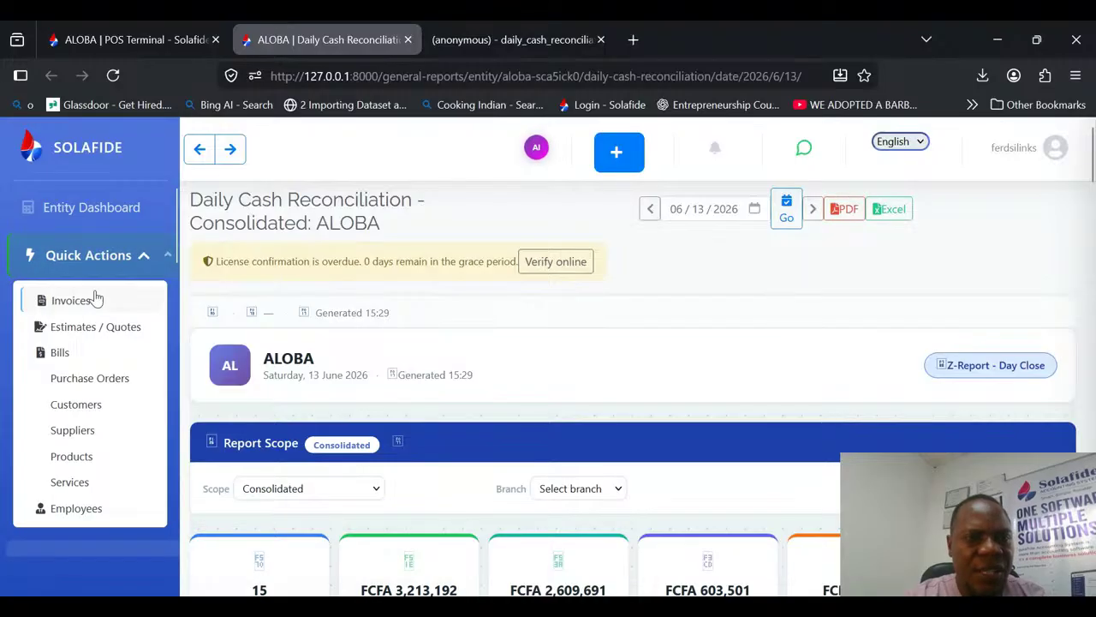
{"action": "left_click", "coordinate": [85, 301]}
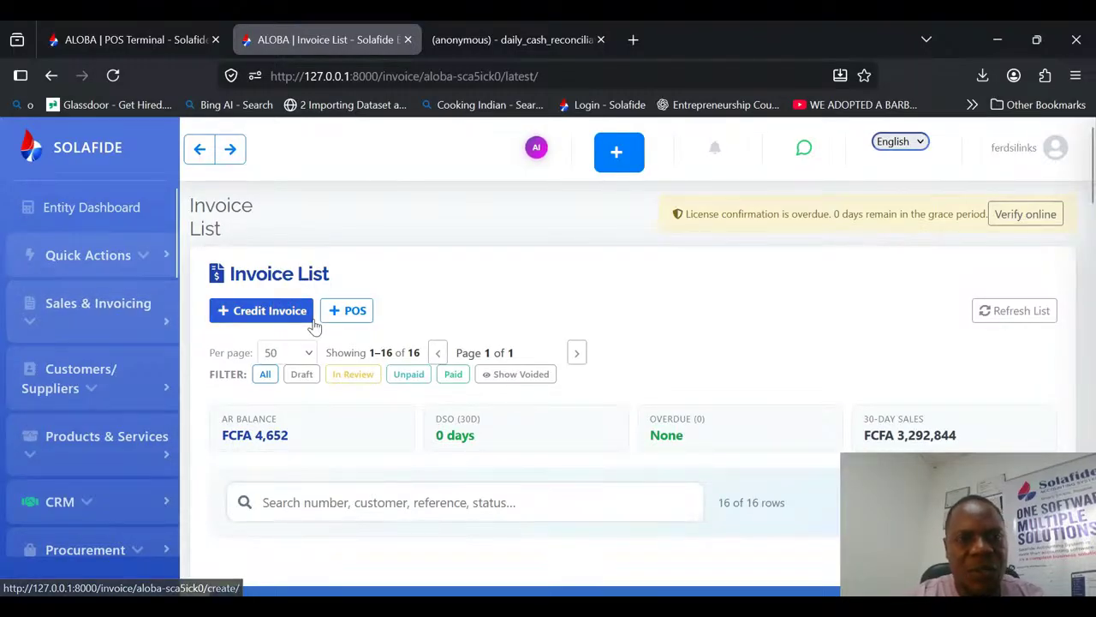
{"action": "left_click", "coordinate": [285, 314]}
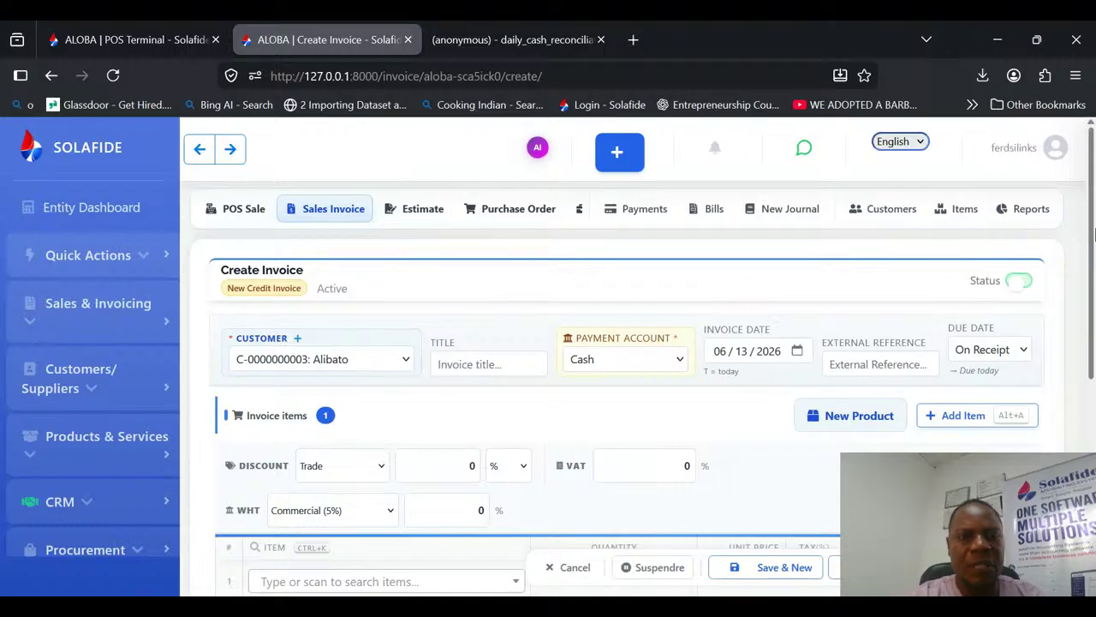
Step: Add 6 BTL of 0.5L SUPERMONT to the new credit invoice and save it
{"action": "left_click_drag", "start_coordinate": [1095, 235], "coordinate": [1095, 325]}
{"action": "left_click", "coordinate": [314, 415]}
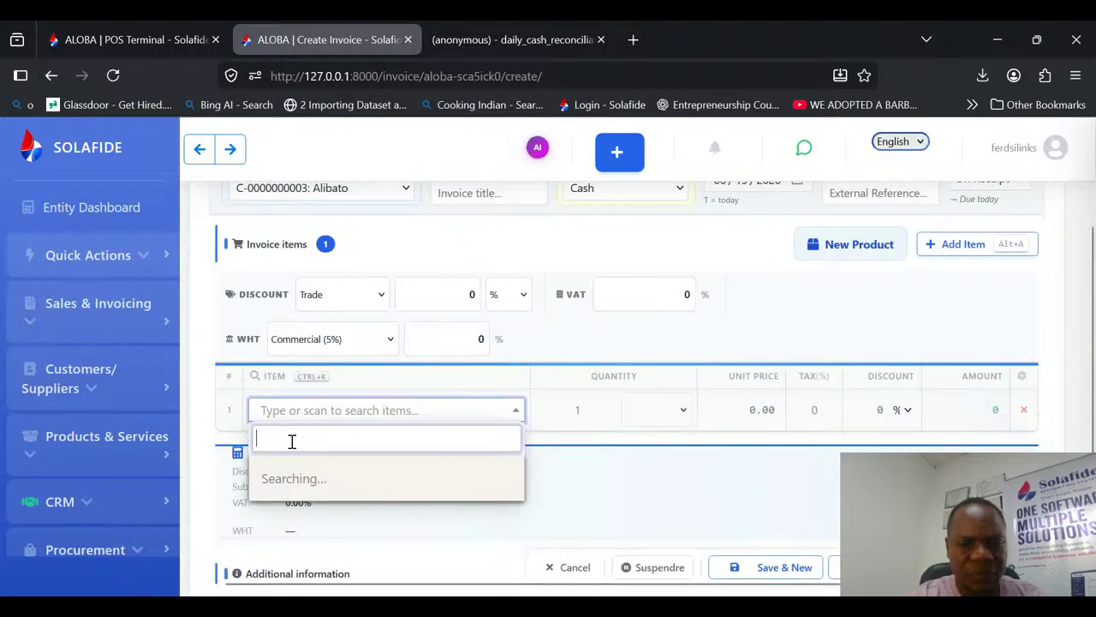
{"action": "type", "text": "b"}
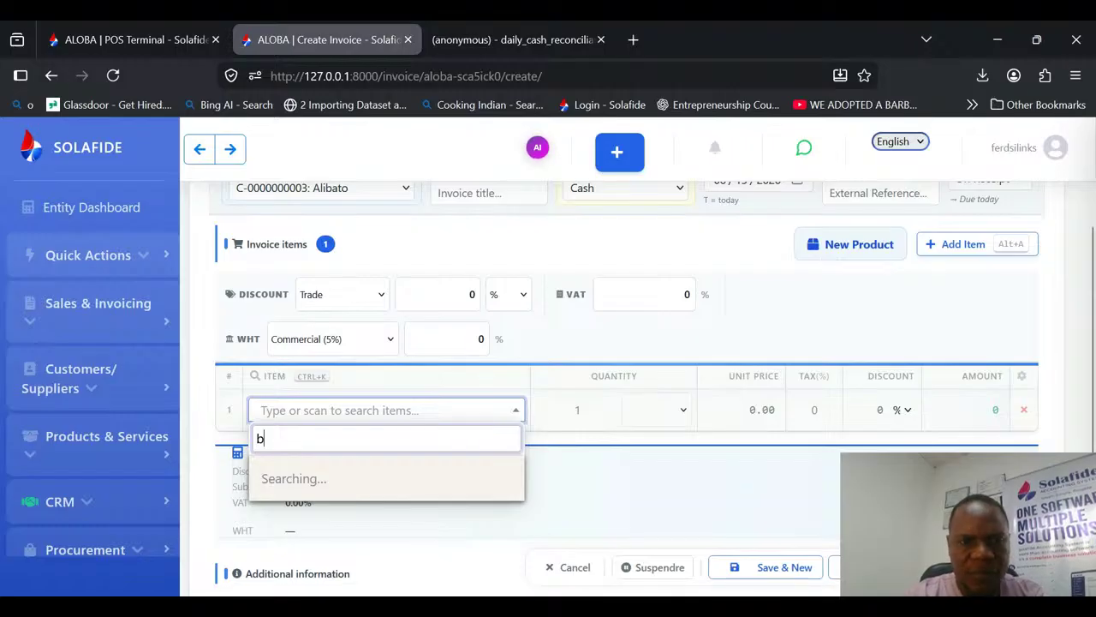
{"action": "key", "text": "BackSpace"}
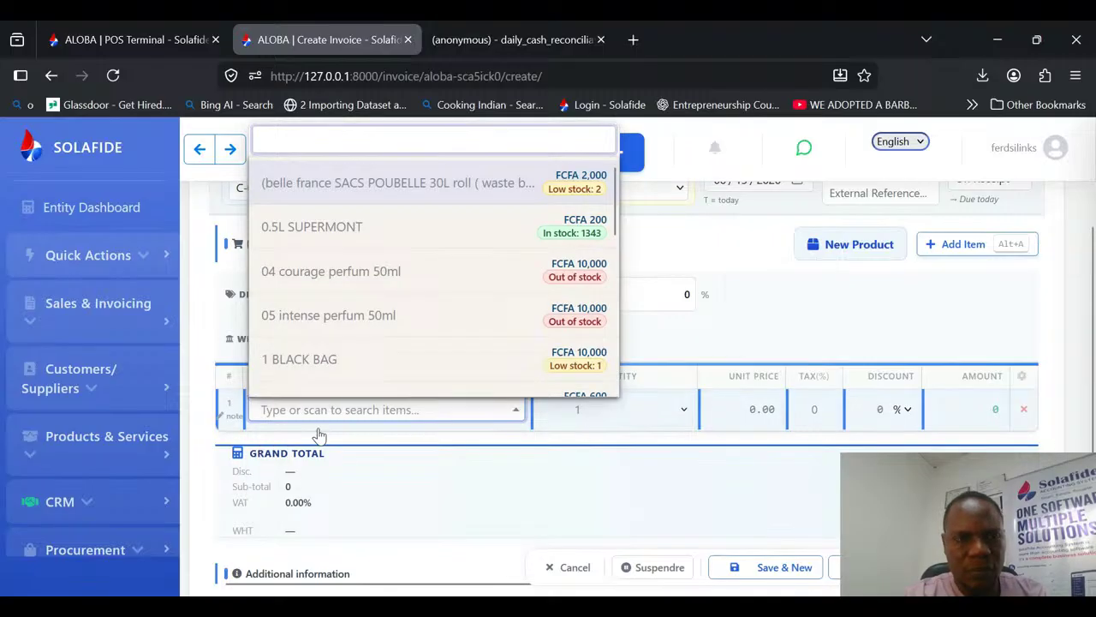
{"action": "left_click", "coordinate": [511, 244]}
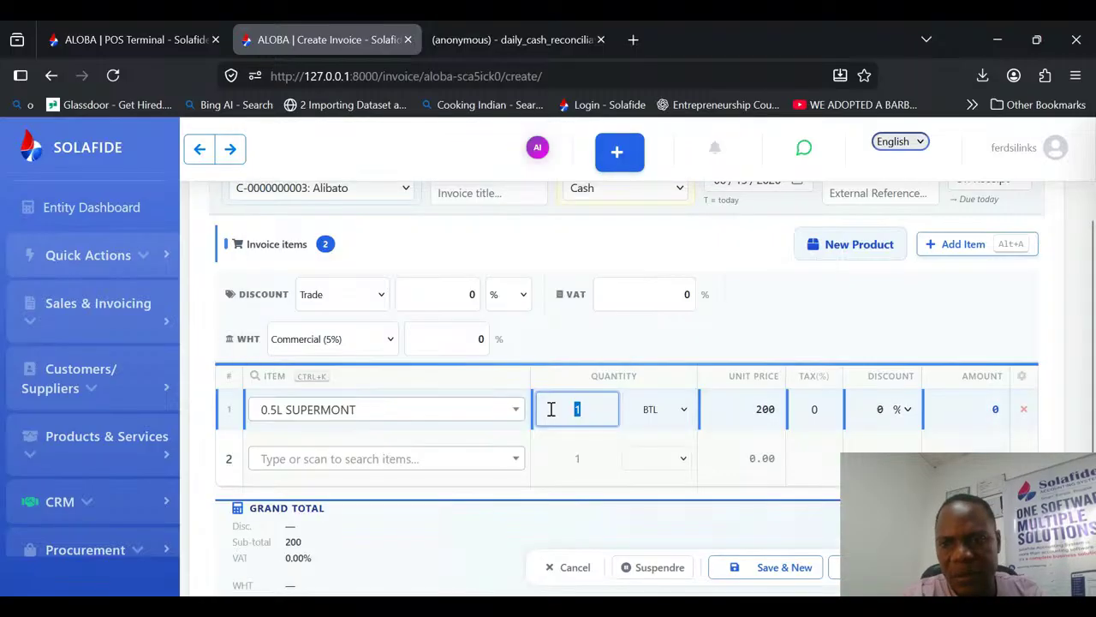
{"action": "type", "text": "6"}
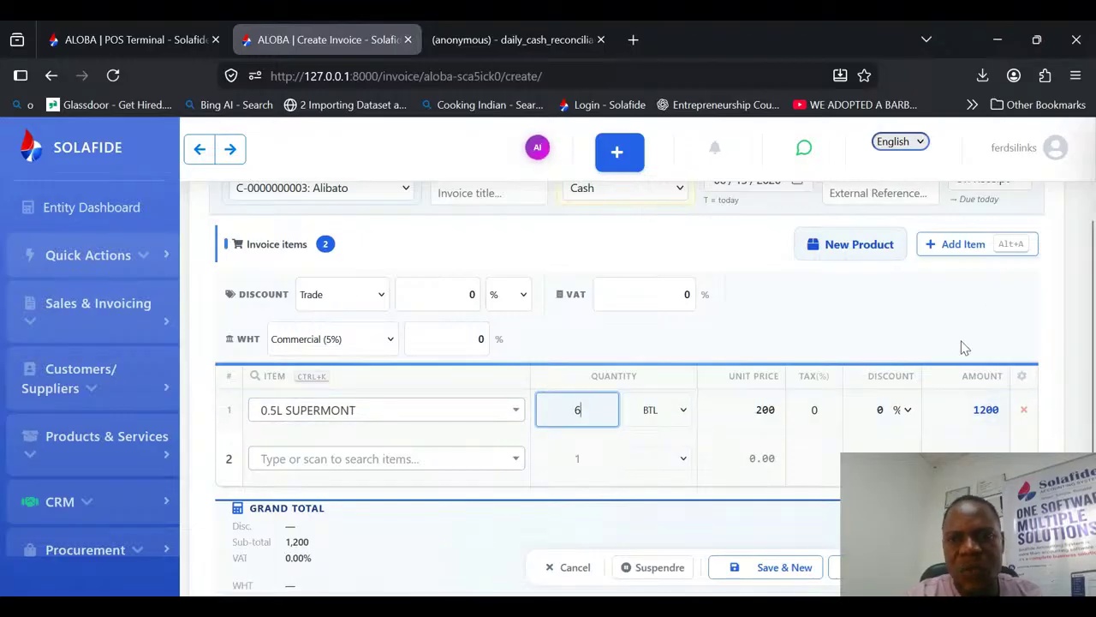
{"action": "key", "text": "ctrl+s"}
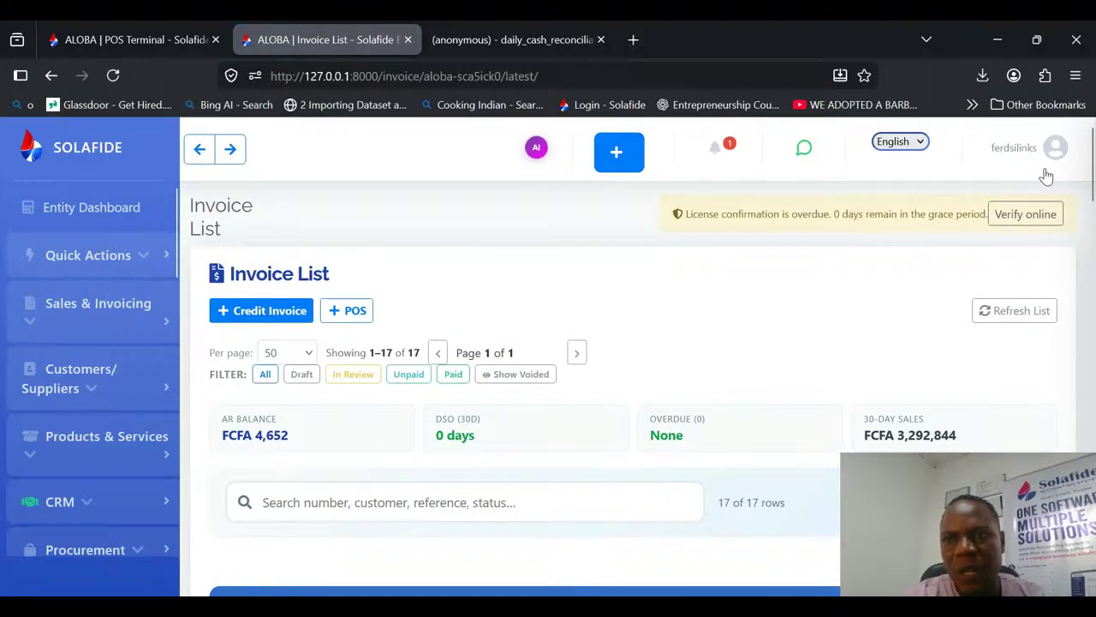
Step: Send the draft credit invoice at the head of the invoice list for review, and approve and post it
{"action": "scroll", "coordinate": [1092, 176], "scroll_direction": "down", "scroll_amount": 5}
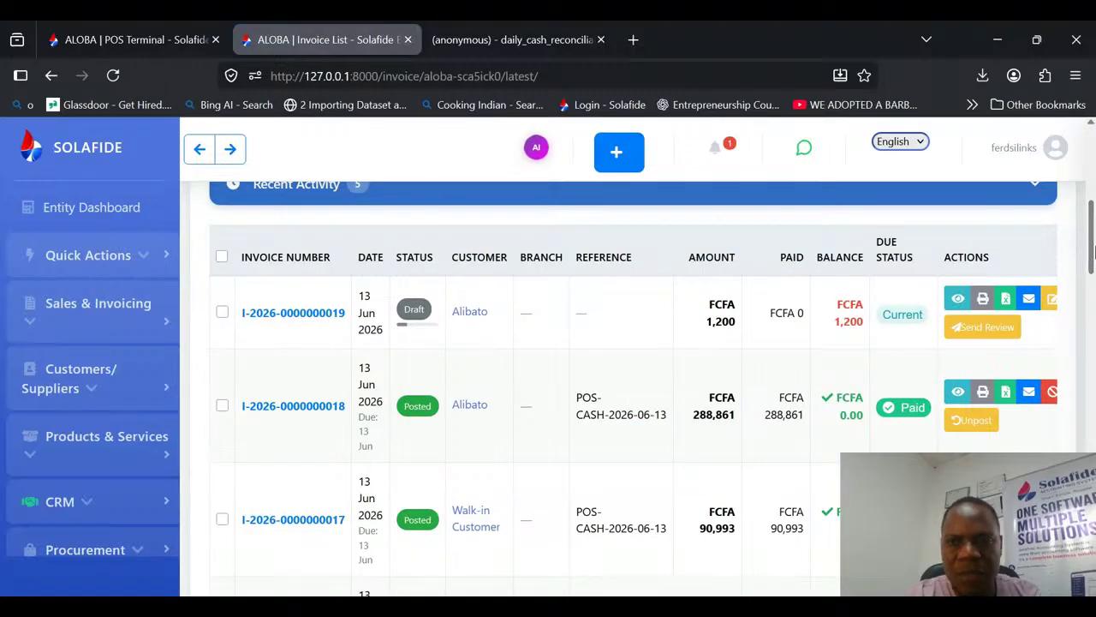
{"action": "left_click", "coordinate": [985, 330]}
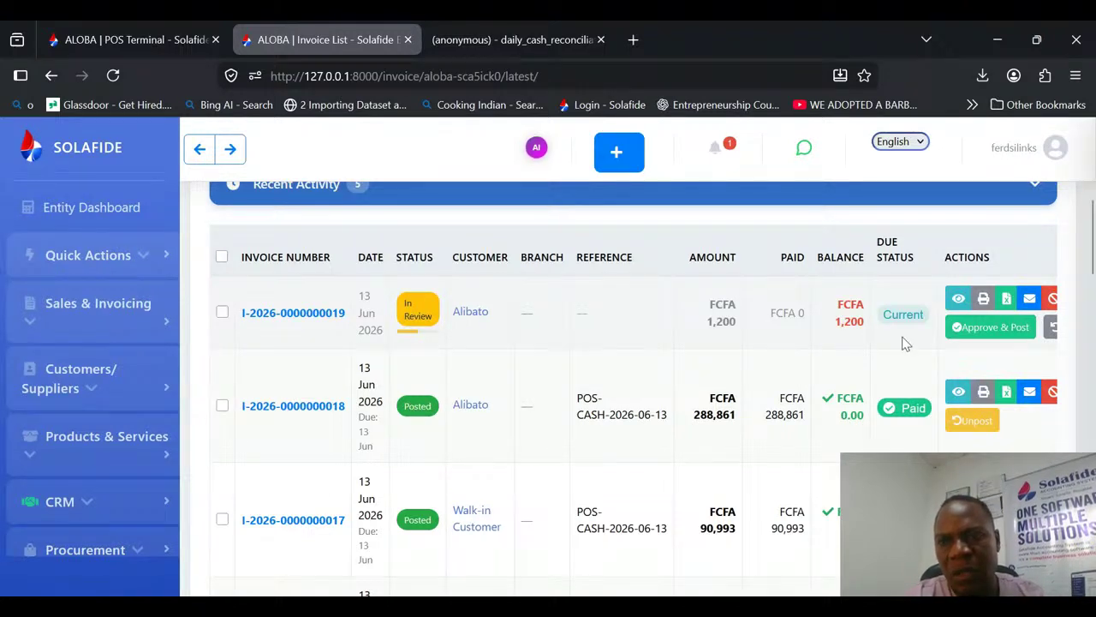
{"action": "left_click", "coordinate": [979, 329]}
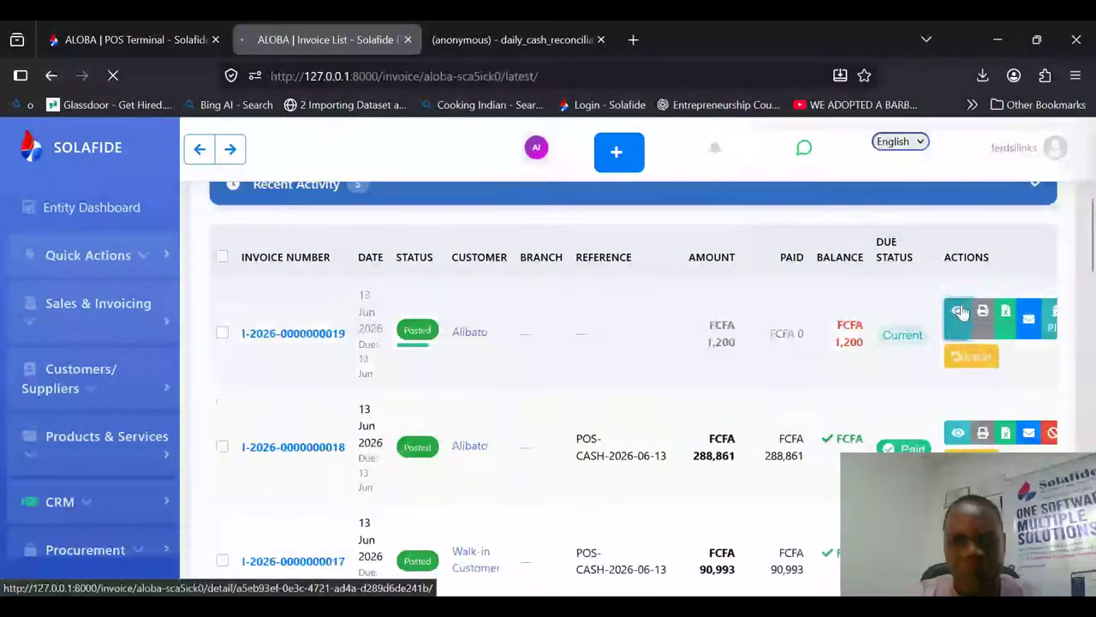
Step: Open the newly posted credit invoice's details and check its total and balance due
{"action": "left_click", "coordinate": [961, 312]}
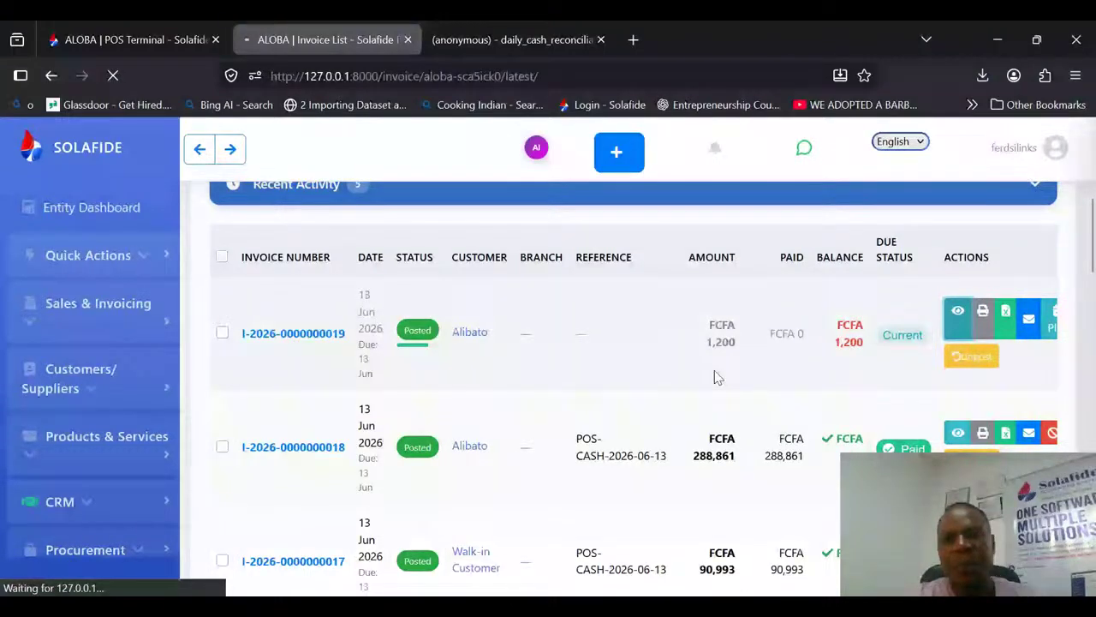
{"action": "left_click", "coordinate": [959, 311]}
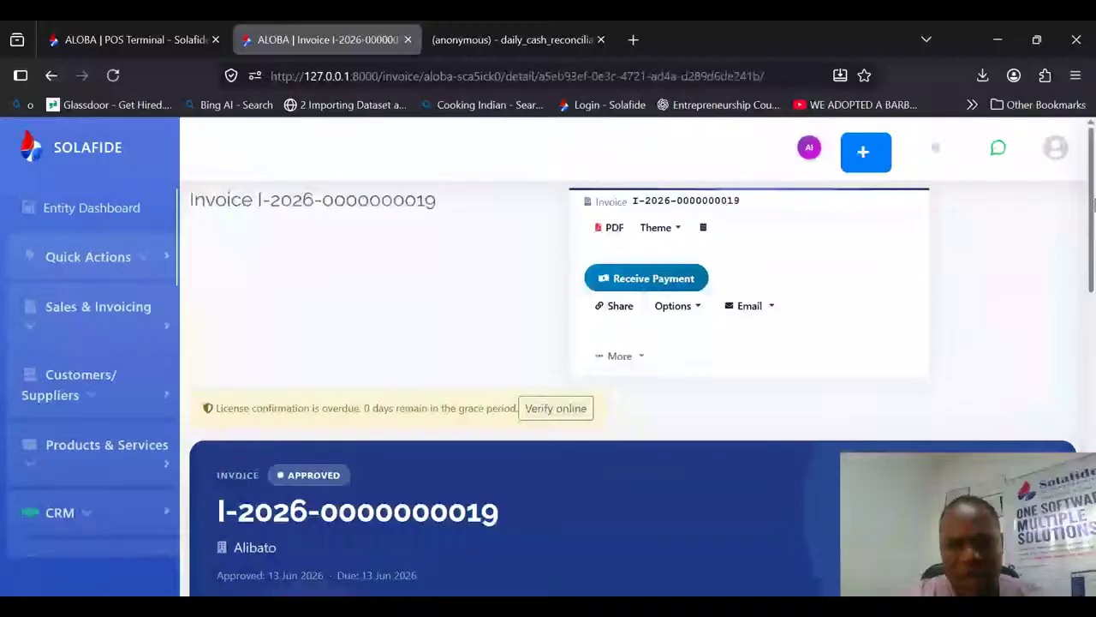
{"action": "scroll", "coordinate": [383, 306], "scroll_direction": "down", "scroll_amount": 4}
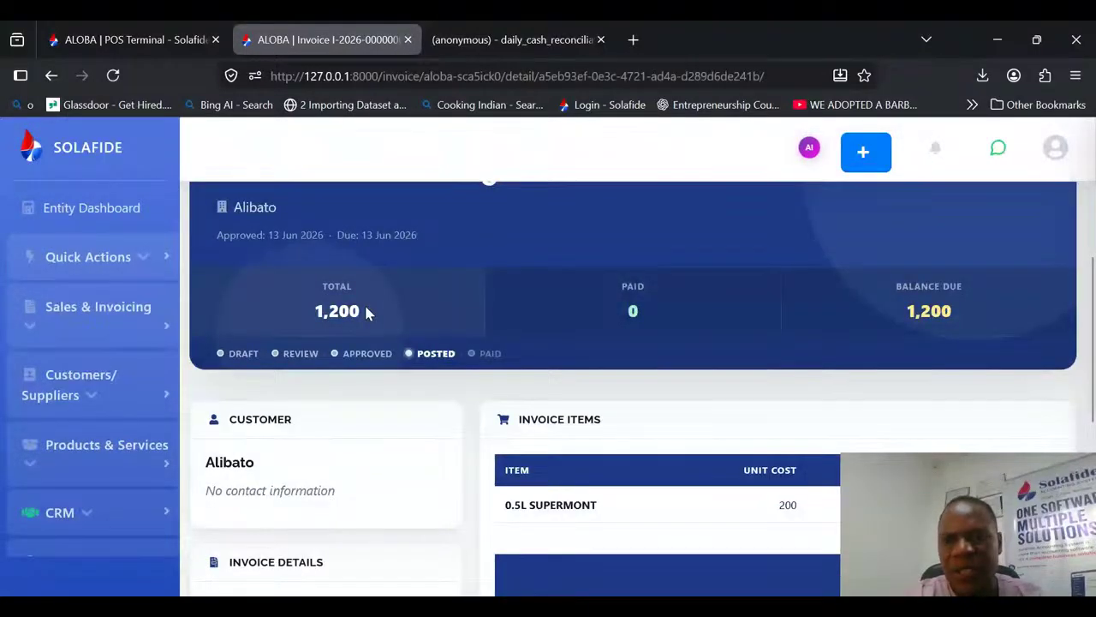
{"action": "left_click_drag", "start_coordinate": [893, 281], "coordinate": [953, 327]}
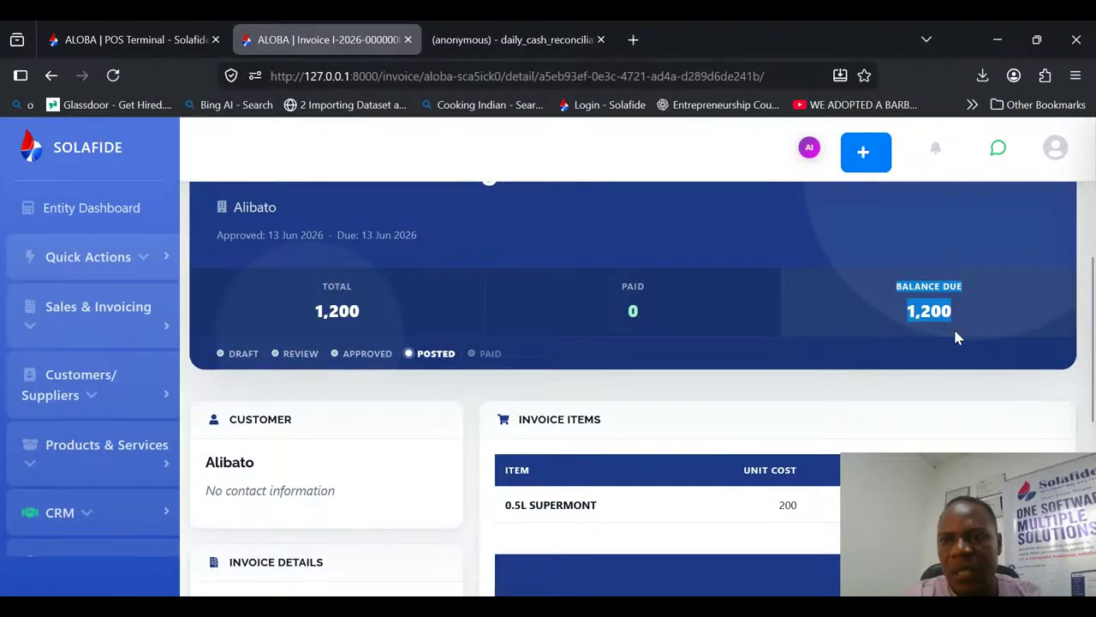
Step: Show the invoice's accounting entries and review the accounts affected by the posting
{"action": "left_click_drag", "start_coordinate": [1093, 395], "coordinate": [1095, 493]}
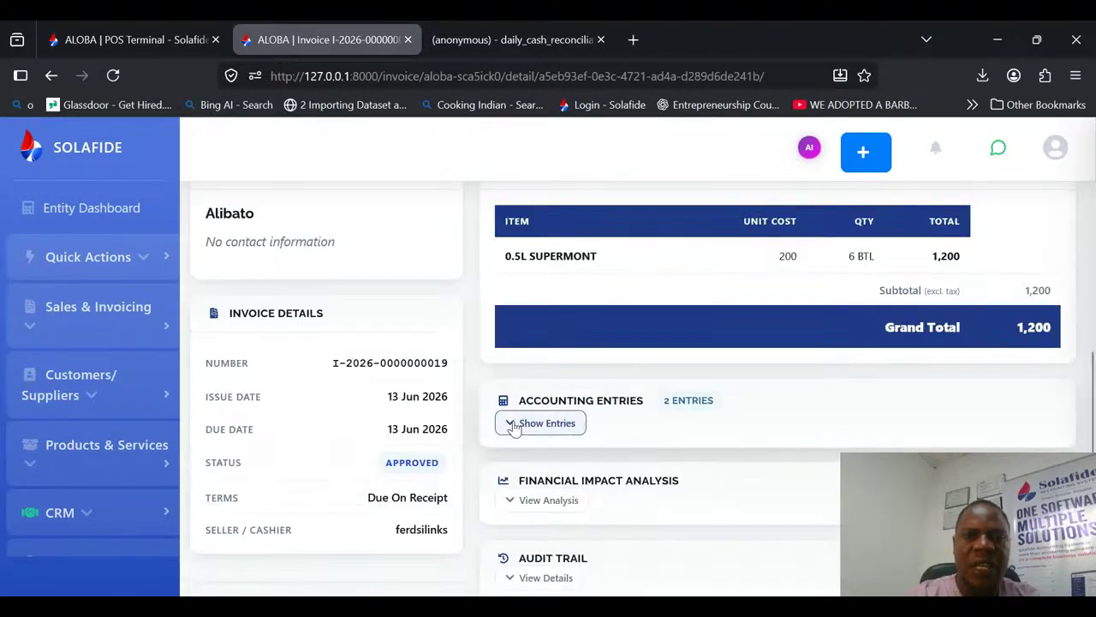
{"action": "left_click", "coordinate": [514, 423]}
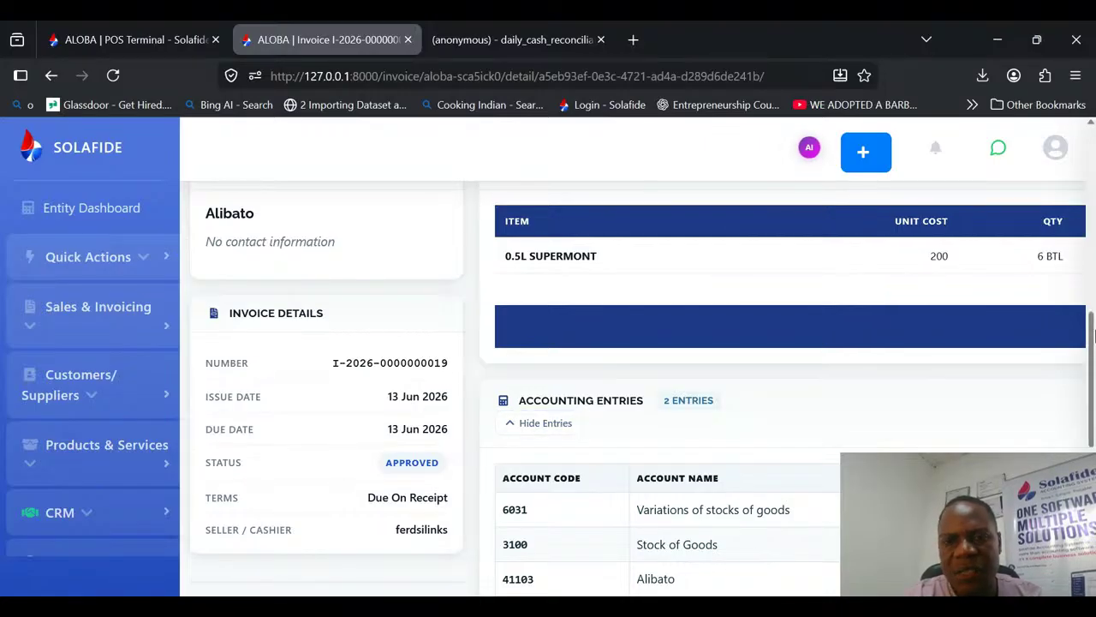
{"action": "scroll", "coordinate": [614, 370], "scroll_direction": "down", "scroll_amount": 3}
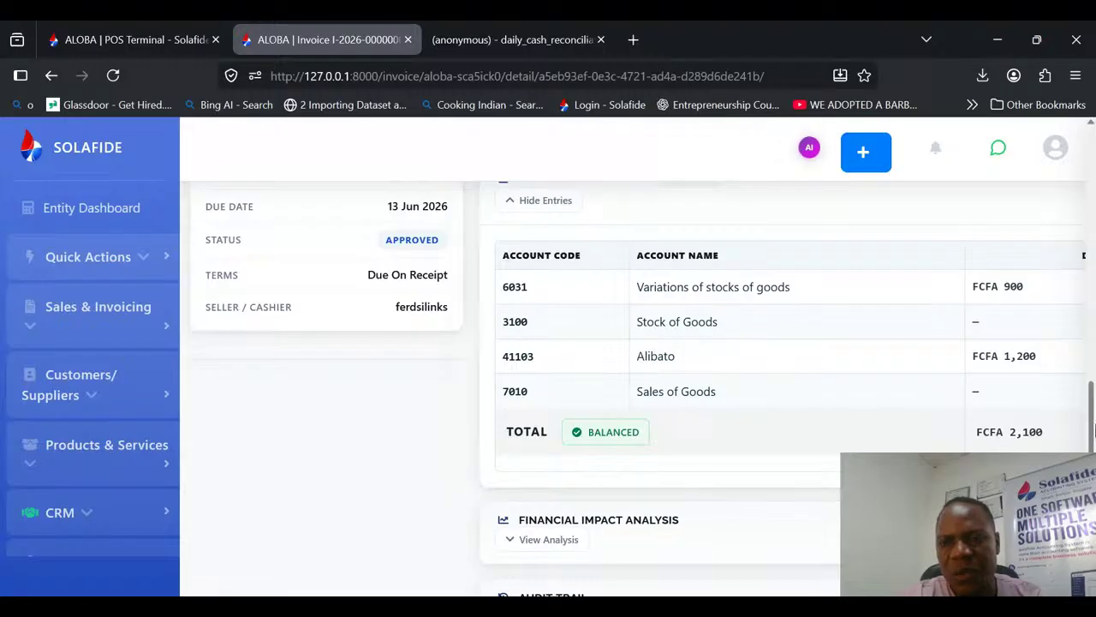
Step: Receive a partial payment of 1000 FCFA on the invoice into the CCA account with the reference JJNDN
{"action": "left_click_drag", "start_coordinate": [1094, 422], "coordinate": [1075, 167]}
{"action": "left_click", "coordinate": [690, 278]}
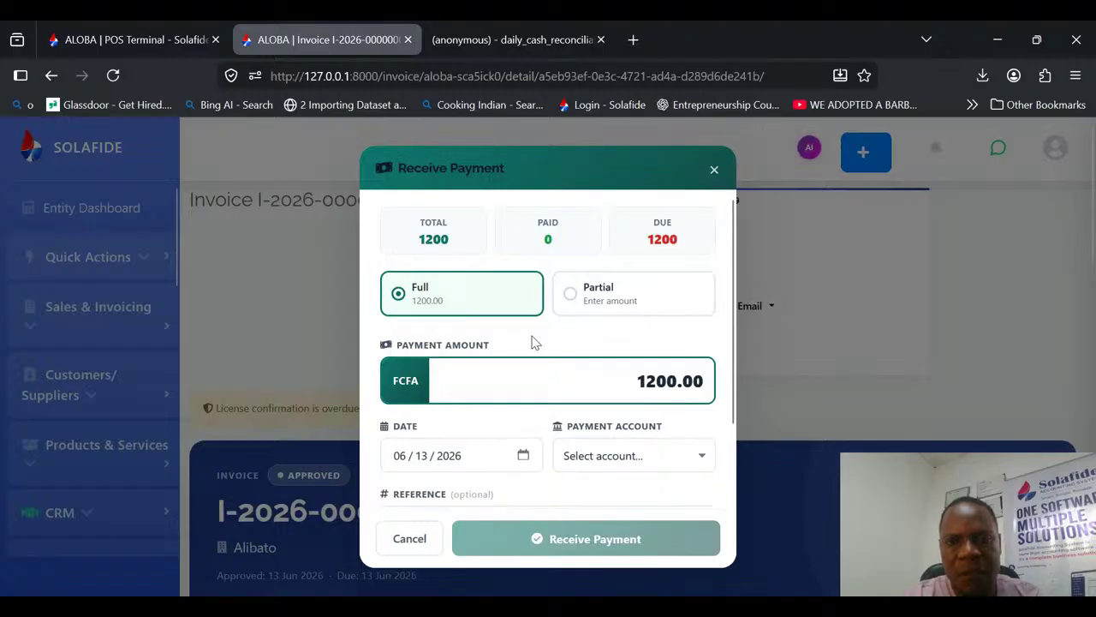
{"action": "left_click", "coordinate": [583, 308]}
{"action": "type", "text": "1000"}
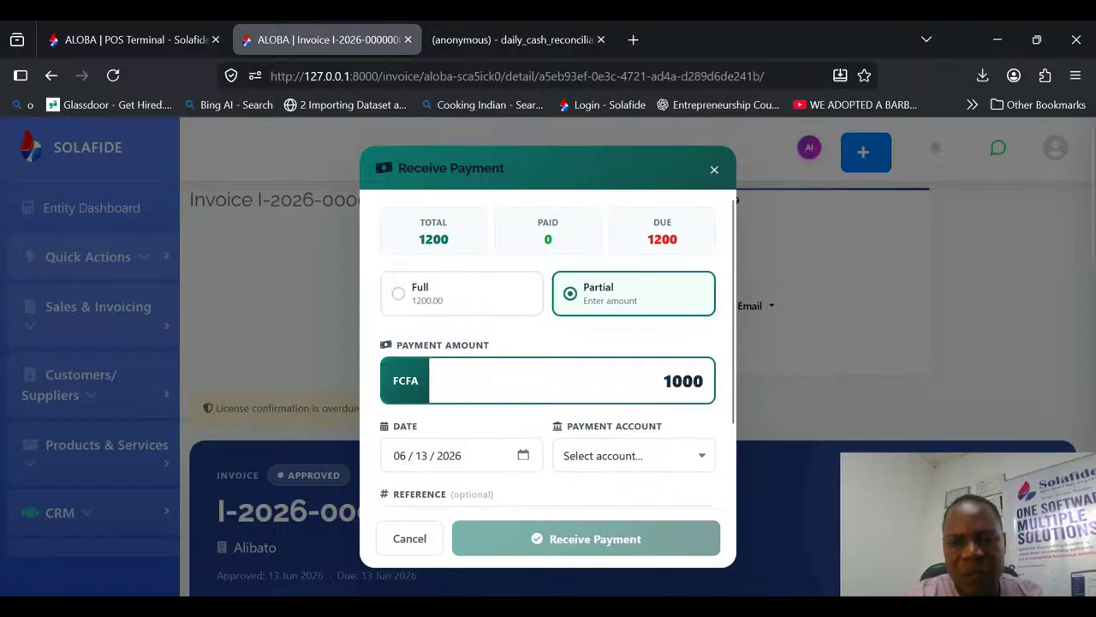
{"action": "left_click", "coordinate": [583, 516]}
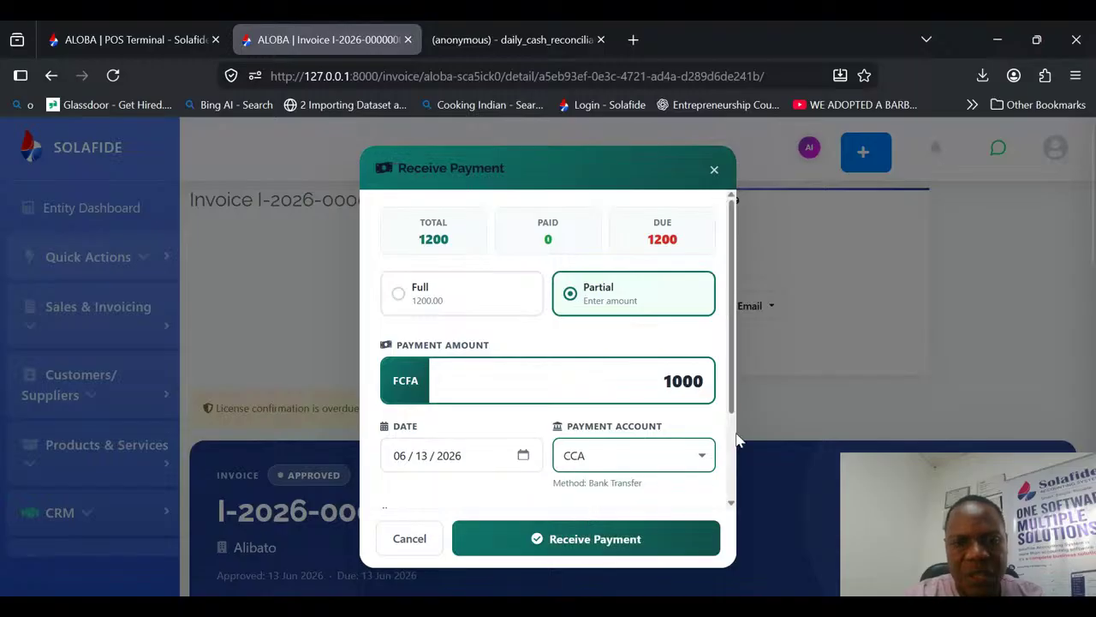
{"action": "scroll", "coordinate": [732, 438], "scroll_direction": "down", "scroll_amount": 2}
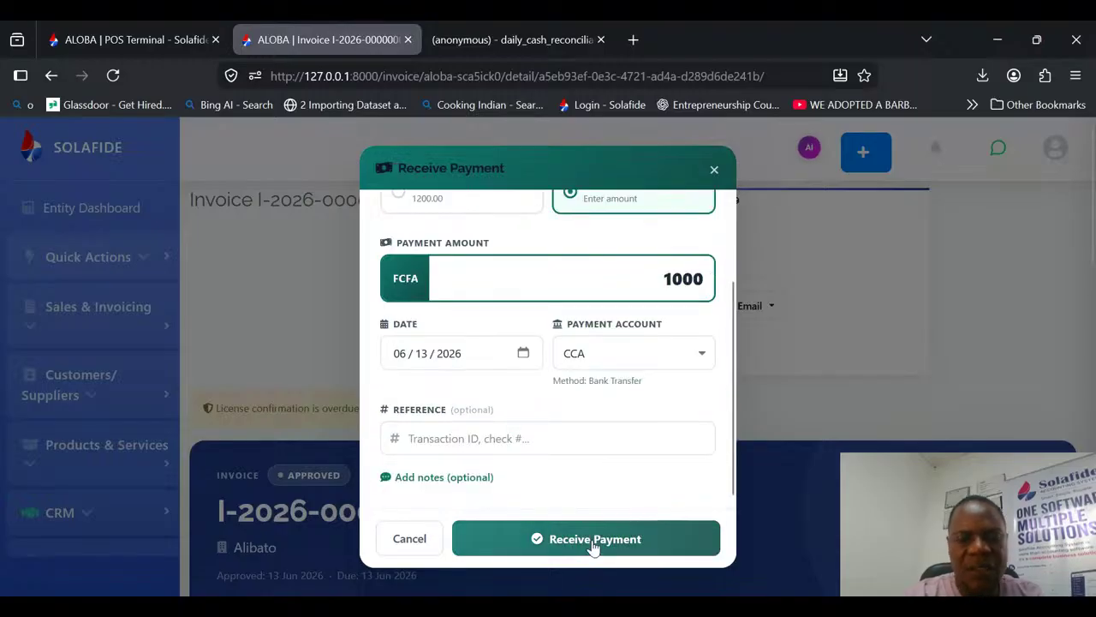
{"action": "left_click", "coordinate": [530, 440]}
{"action": "type", "text": "JJNDN"}
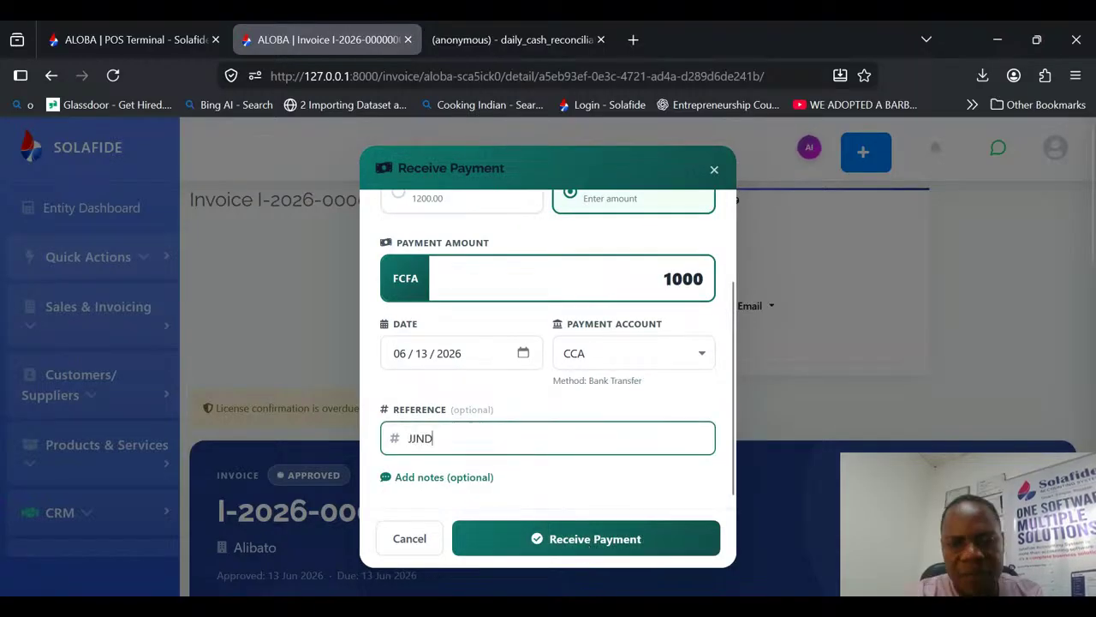
{"action": "left_click", "coordinate": [641, 558]}
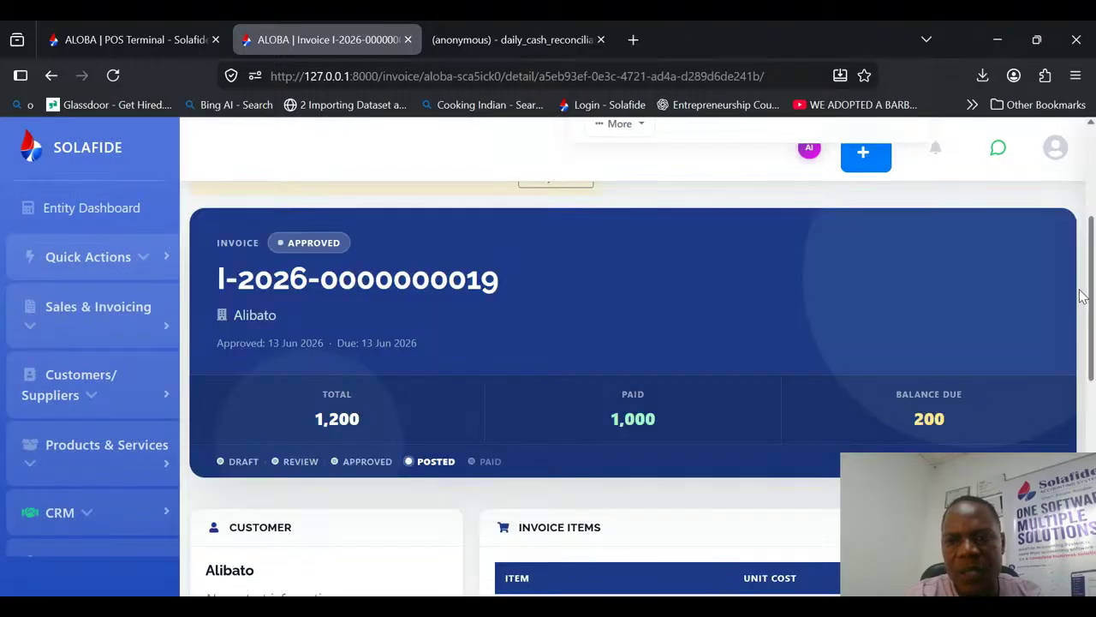
Step: Check the invoice's paid amount and balance due after the payment, and show its updated accounting entries
{"action": "left_click_drag", "start_coordinate": [913, 419], "coordinate": [976, 414]}
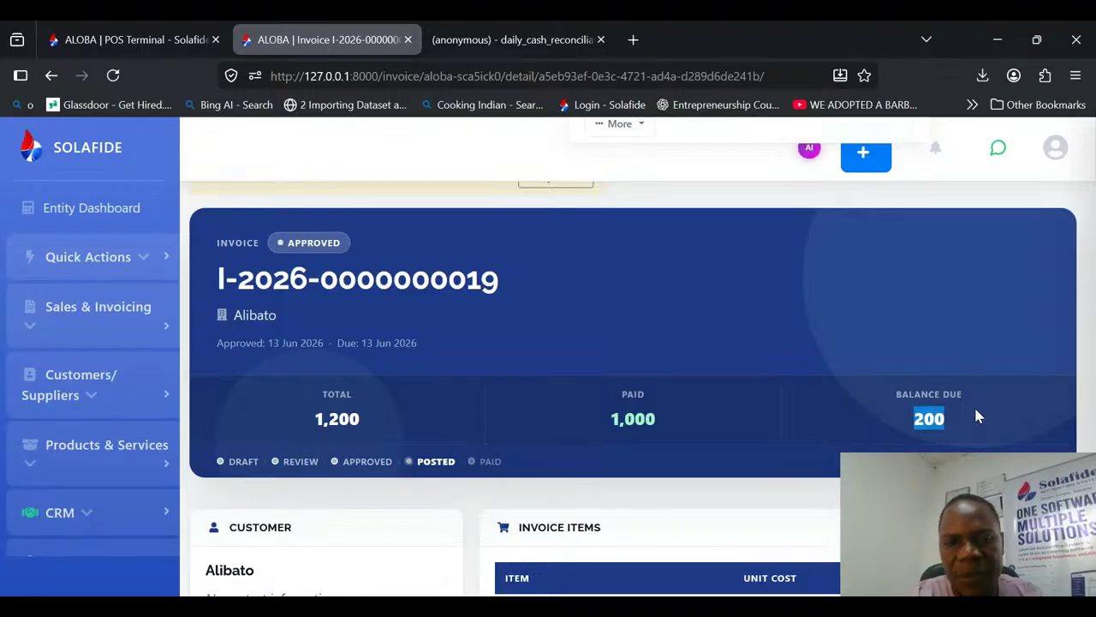
{"action": "left_click", "coordinate": [620, 430]}
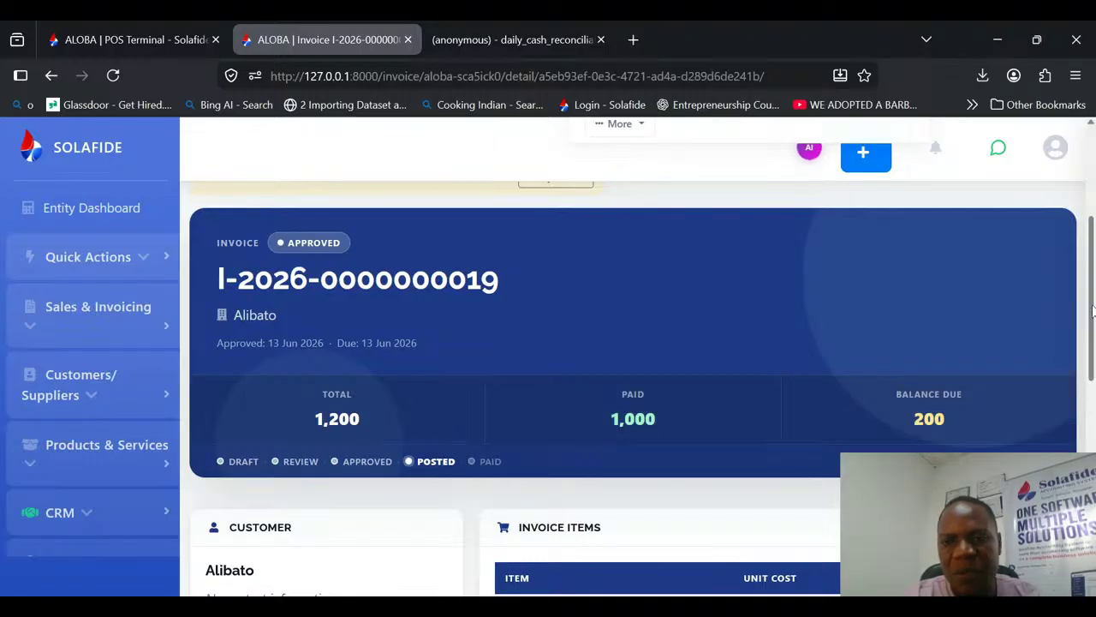
{"action": "left_click_drag", "start_coordinate": [1093, 311], "coordinate": [1094, 514]}
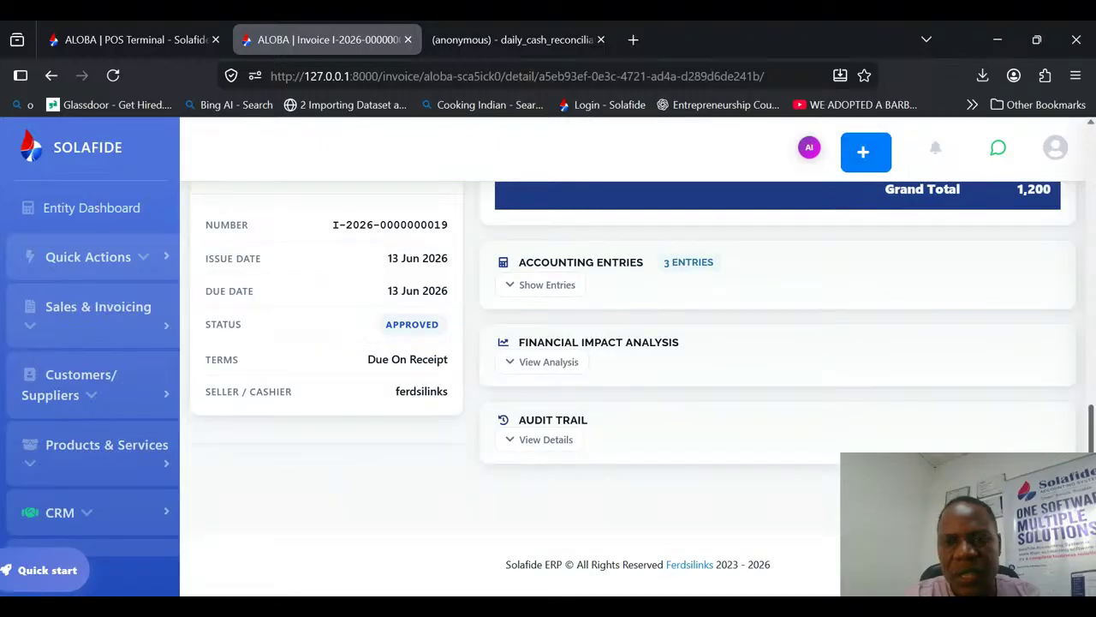
{"action": "left_click", "coordinate": [541, 284]}
{"action": "left_click_drag", "start_coordinate": [1090, 377], "coordinate": [1091, 346]}
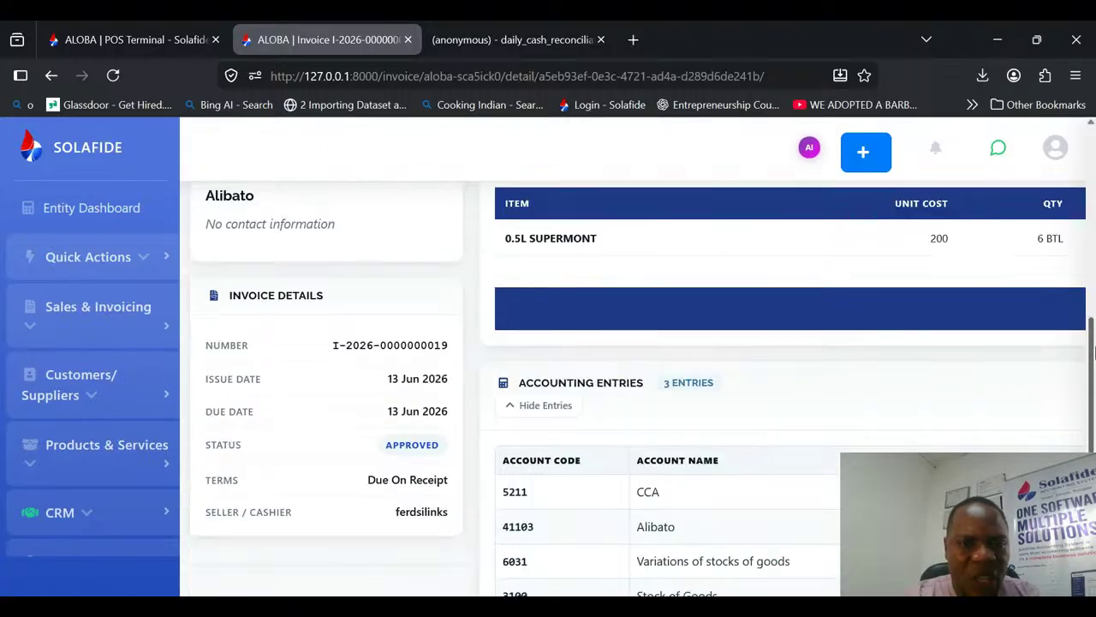
Step: Review the Invoice Details section: number, issue date, due date, status, terms and cashier
{"action": "left_click_drag", "start_coordinate": [331, 340], "coordinate": [467, 343]}
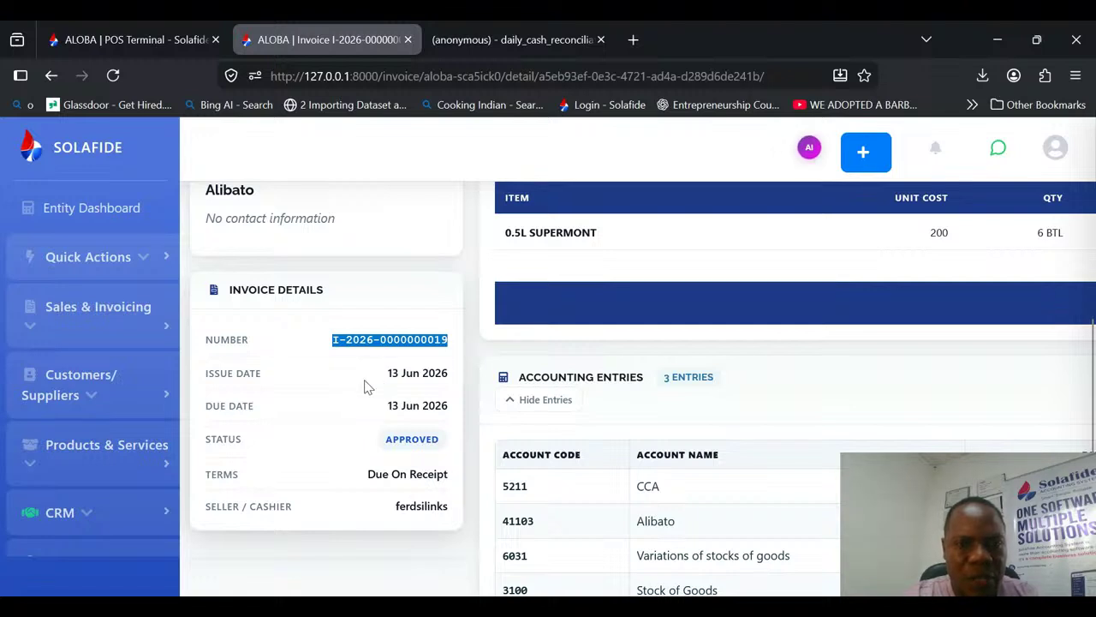
{"action": "left_click_drag", "start_coordinate": [368, 381], "coordinate": [448, 375]}
{"action": "left_click_drag", "start_coordinate": [384, 407], "coordinate": [448, 409]}
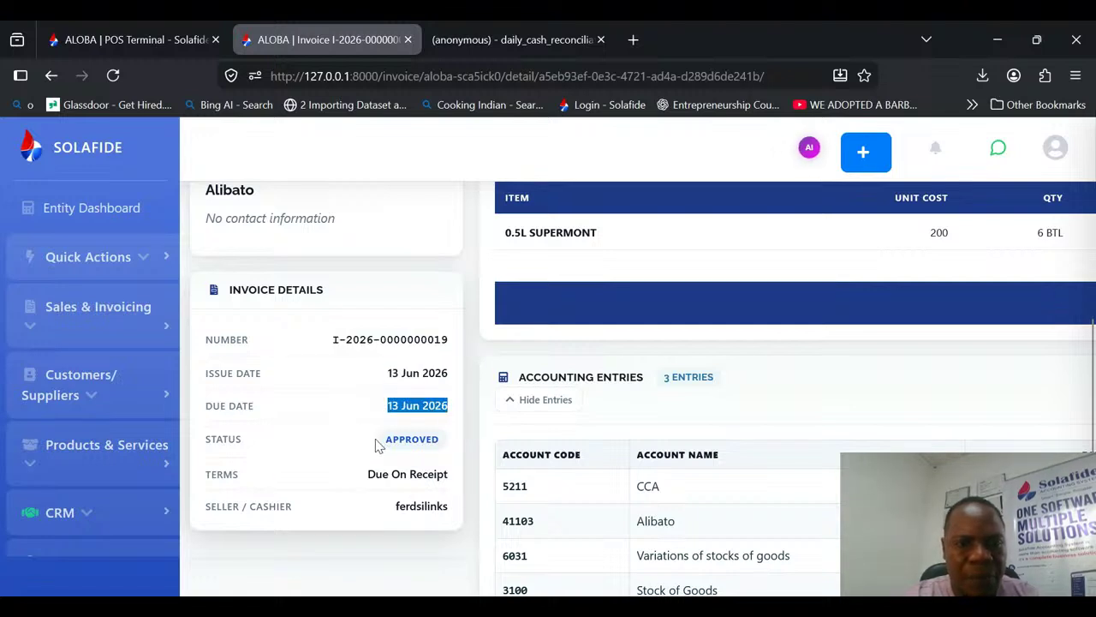
{"action": "left_click_drag", "start_coordinate": [381, 442], "coordinate": [442, 441]}
{"action": "left_click_drag", "start_coordinate": [368, 473], "coordinate": [448, 509]}
Step: Look through the invoice's email options and the available PDF themes
{"action": "left_click_drag", "start_coordinate": [1092, 382], "coordinate": [1086, 177]}
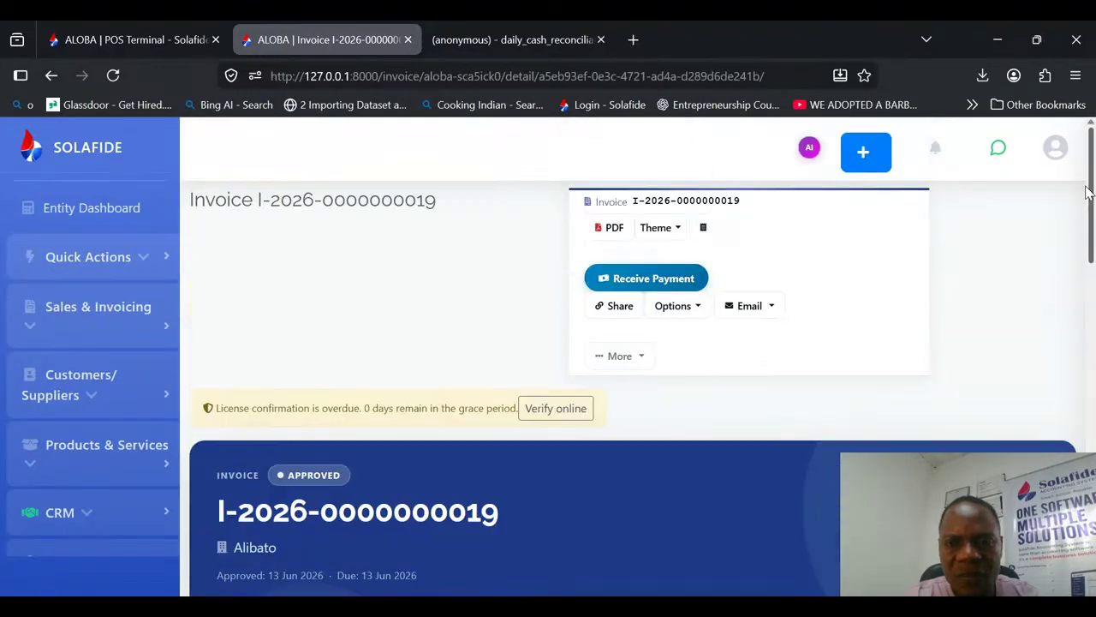
{"action": "left_click", "coordinate": [775, 306]}
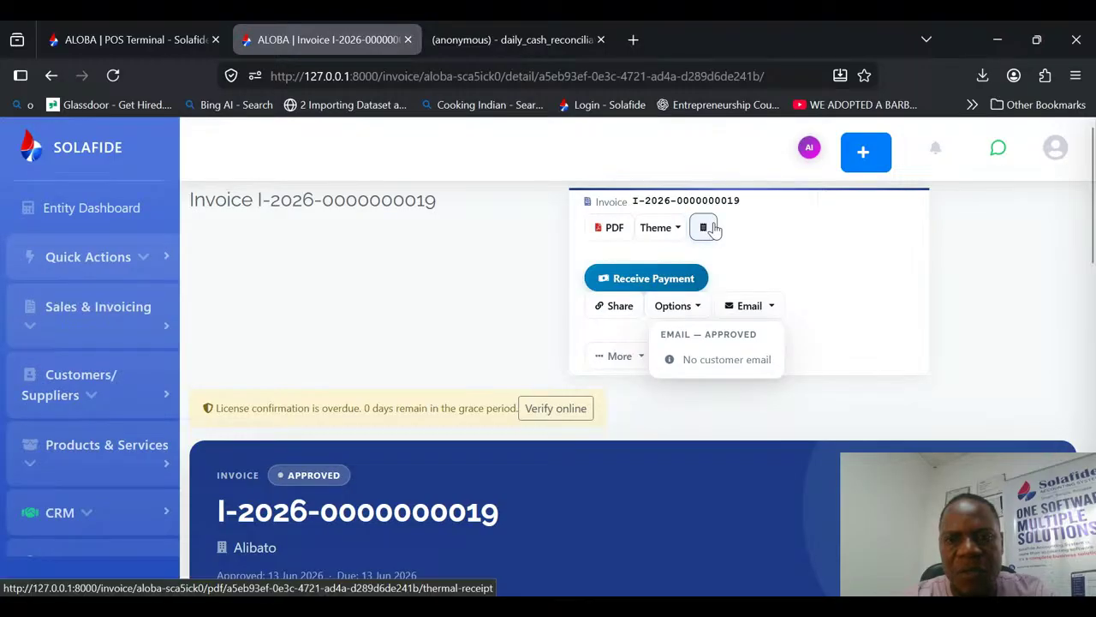
{"action": "left_click", "coordinate": [663, 228]}
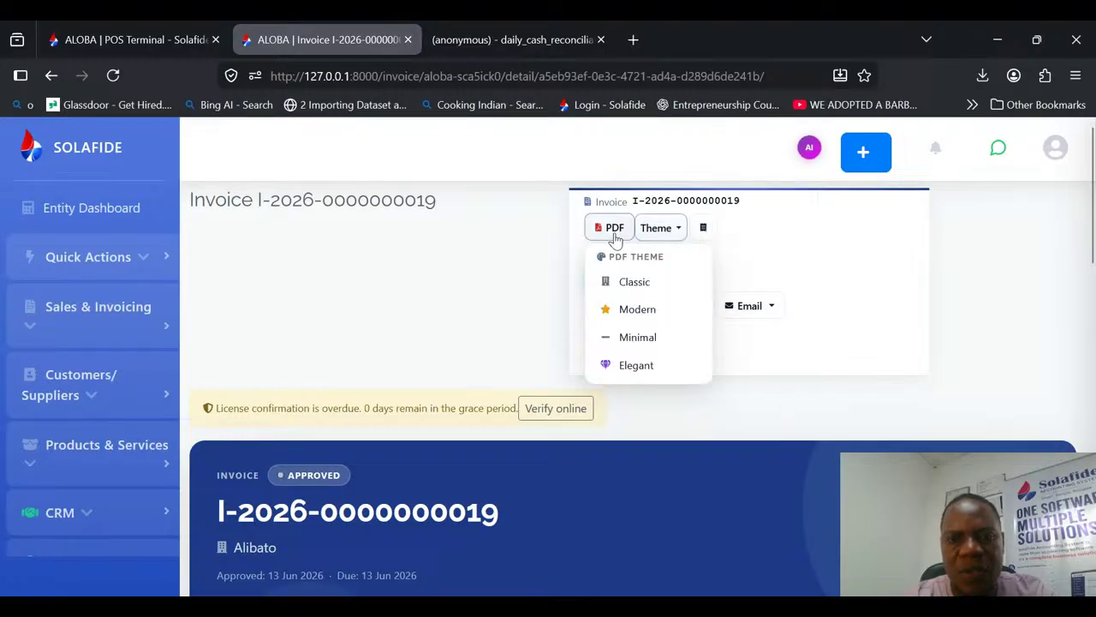
Step: Open the sales invoice as a PDF and examine its number, dates, item line and amount paid
{"action": "left_click", "coordinate": [614, 228]}
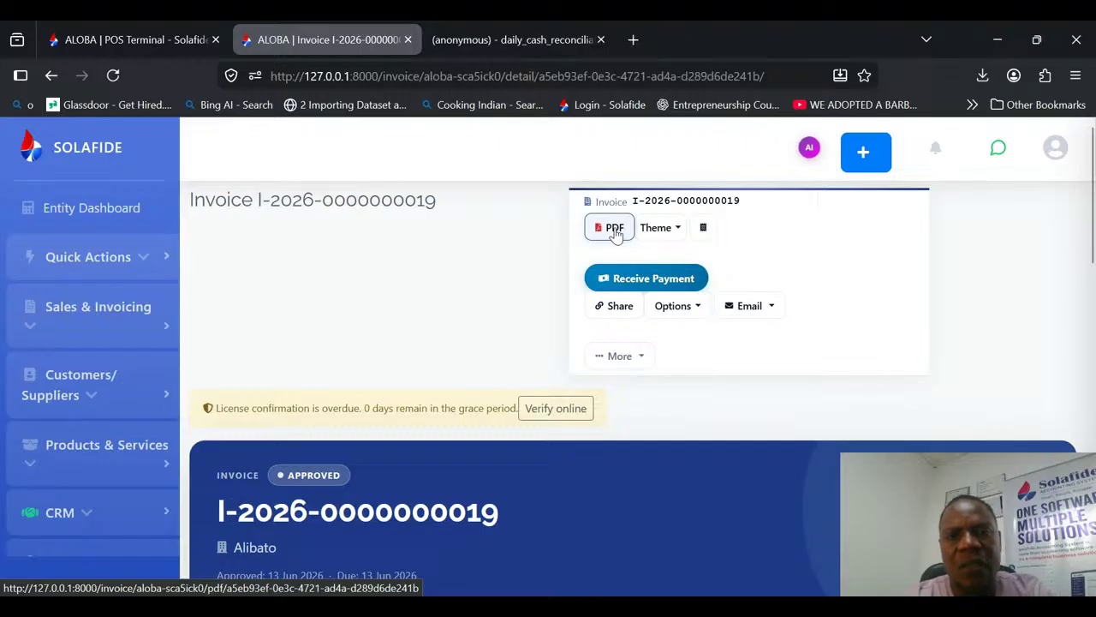
{"action": "left_click", "coordinate": [614, 230]}
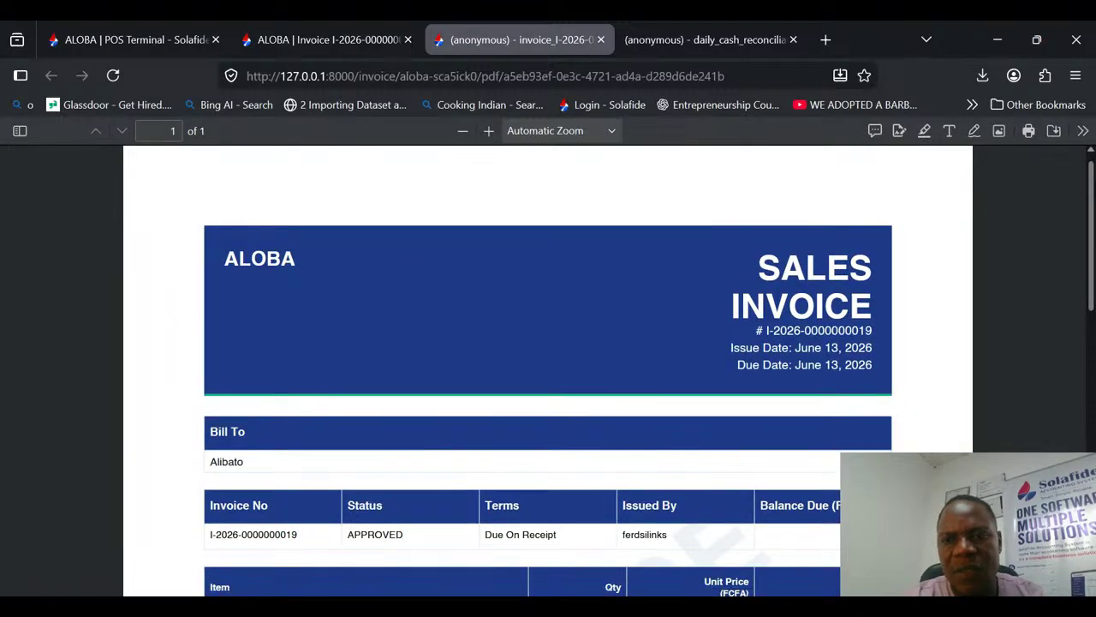
{"action": "scroll", "coordinate": [549, 368], "scroll_direction": "down", "scroll_amount": 1}
{"action": "left_click_drag", "start_coordinate": [760, 257], "coordinate": [890, 333]}
{"action": "left_click", "coordinate": [744, 305]}
{"action": "left_click_drag", "start_coordinate": [744, 305], "coordinate": [896, 325]}
{"action": "left_click", "coordinate": [741, 356]}
{"action": "scroll", "coordinate": [900, 411], "scroll_direction": "down", "scroll_amount": 3}
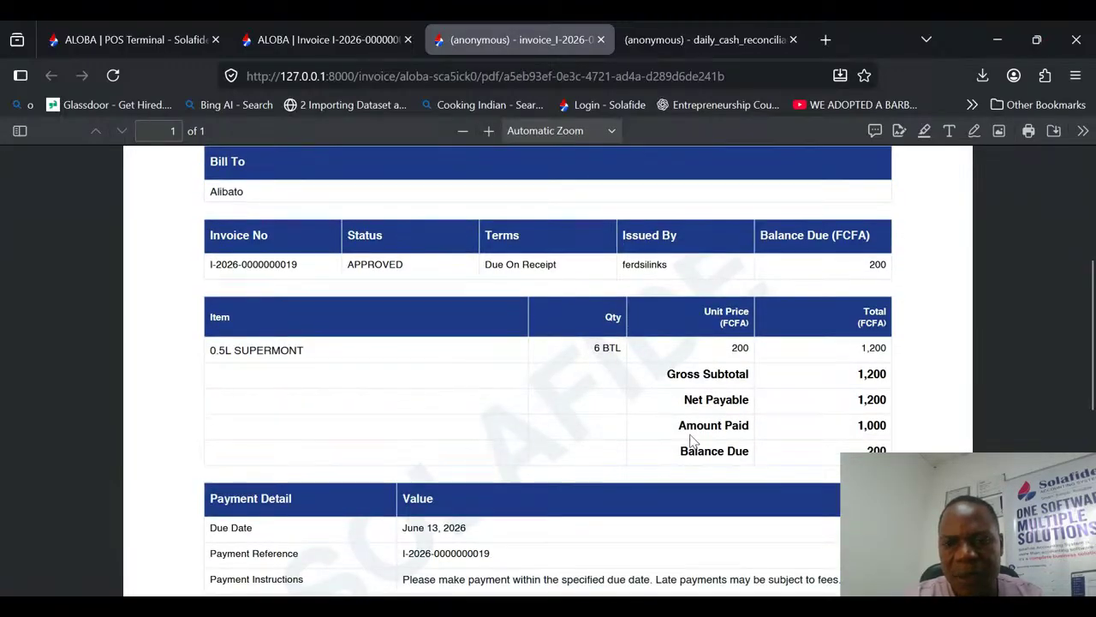
{"action": "left_click_drag", "start_coordinate": [679, 426], "coordinate": [892, 426]}
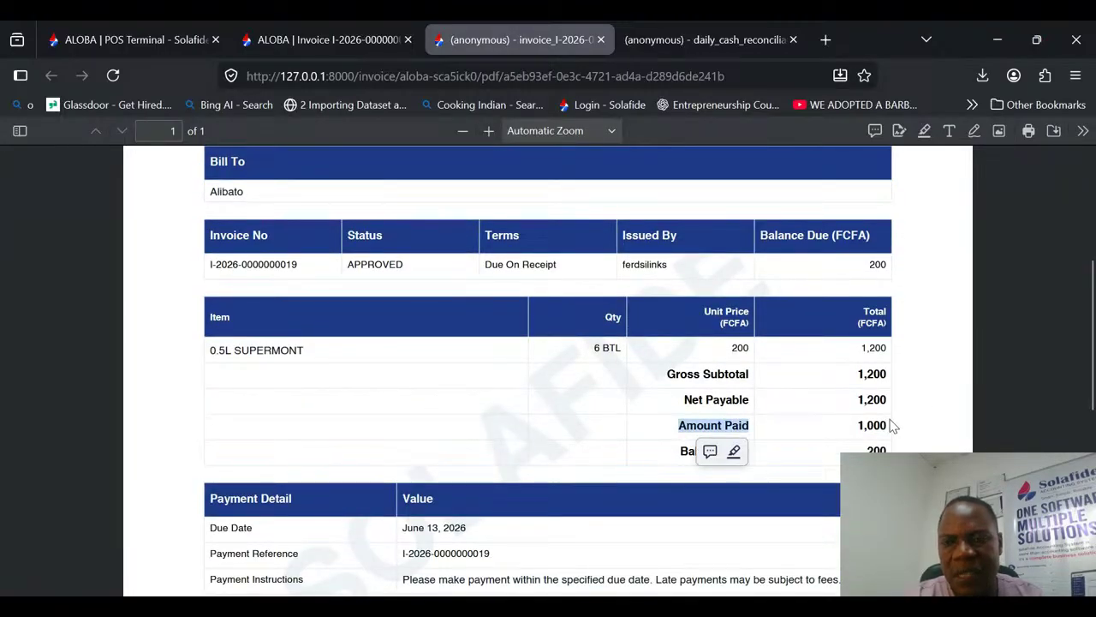
Step: Examine the sales invoice PDF's payment details, amount in words and the company name in its header
{"action": "scroll", "coordinate": [1086, 326], "scroll_direction": "down", "scroll_amount": 3}
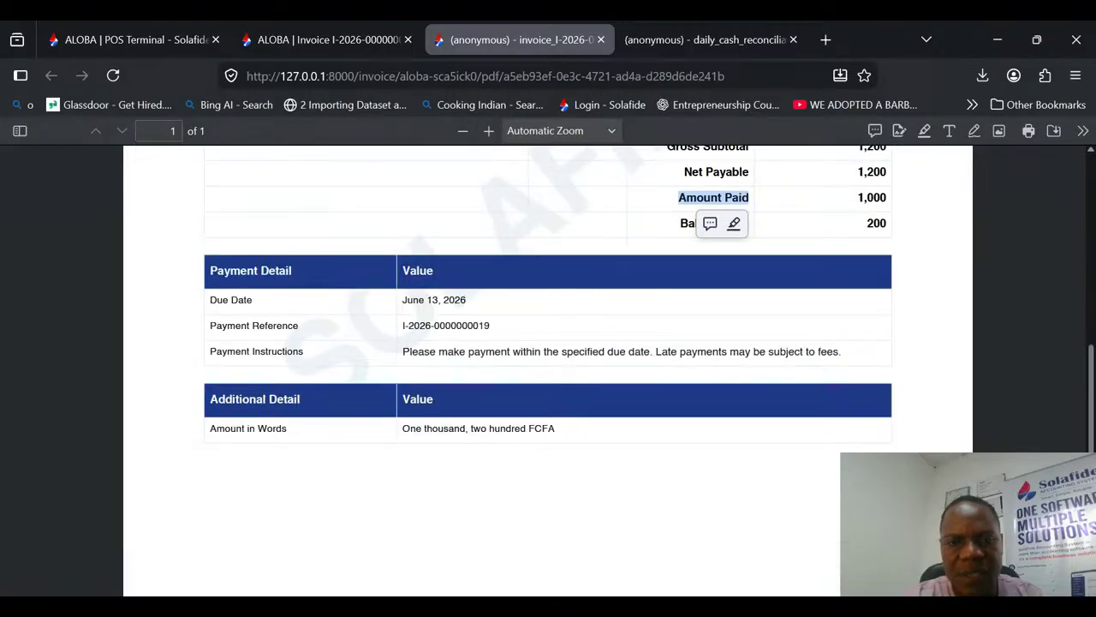
{"action": "left_click_drag", "start_coordinate": [1088, 377], "coordinate": [1087, 199]}
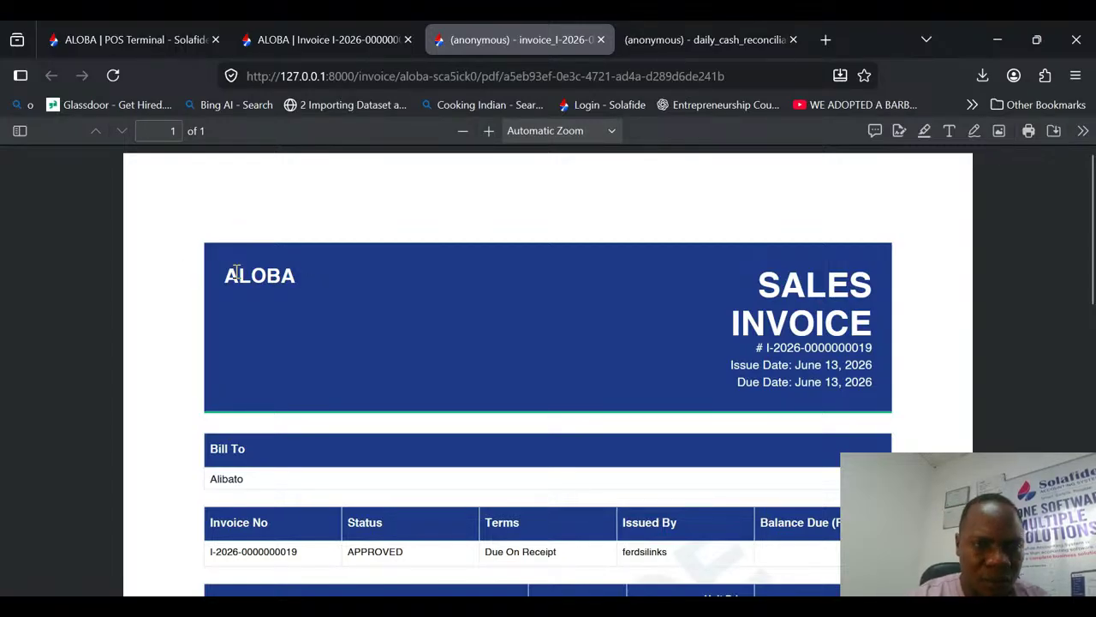
{"action": "left_click_drag", "start_coordinate": [233, 271], "coordinate": [328, 277]}
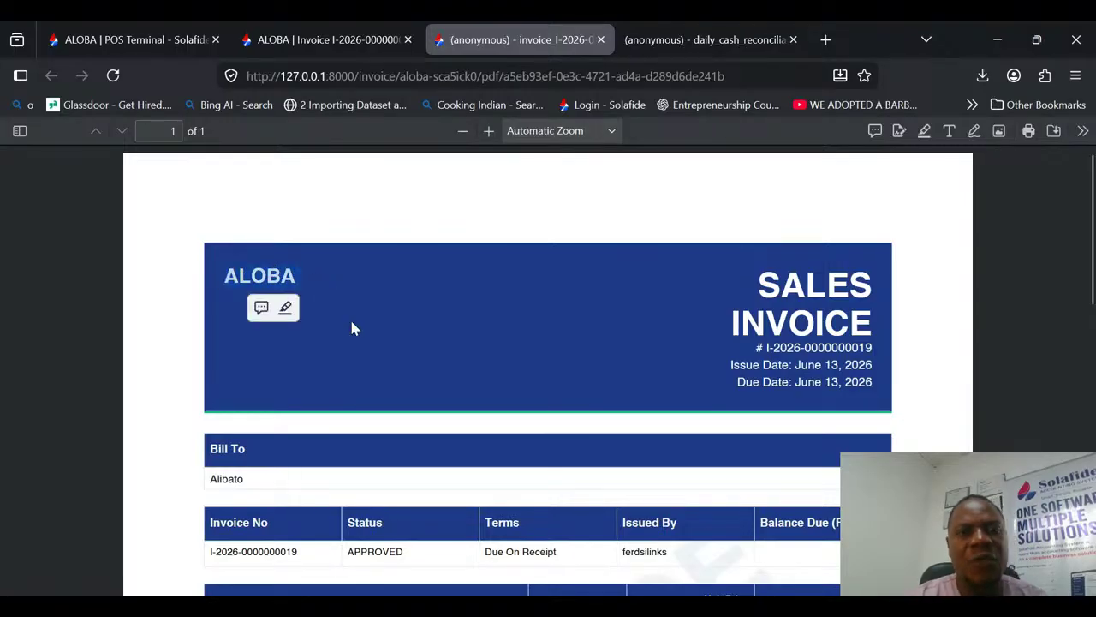
{"action": "left_click", "coordinate": [278, 278]}
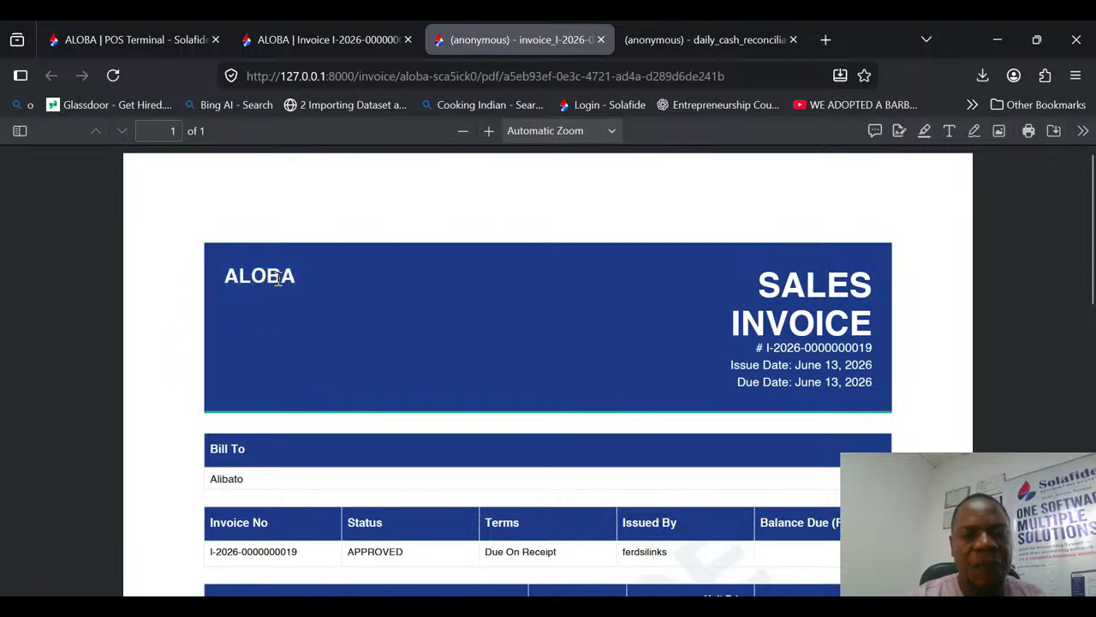
Step: Open the entity's Administration page from the invoice and go to its Invoice Customization settings
{"action": "left_click", "coordinate": [346, 29]}
{"action": "scroll", "coordinate": [166, 469], "scroll_direction": "down", "scroll_amount": 5}
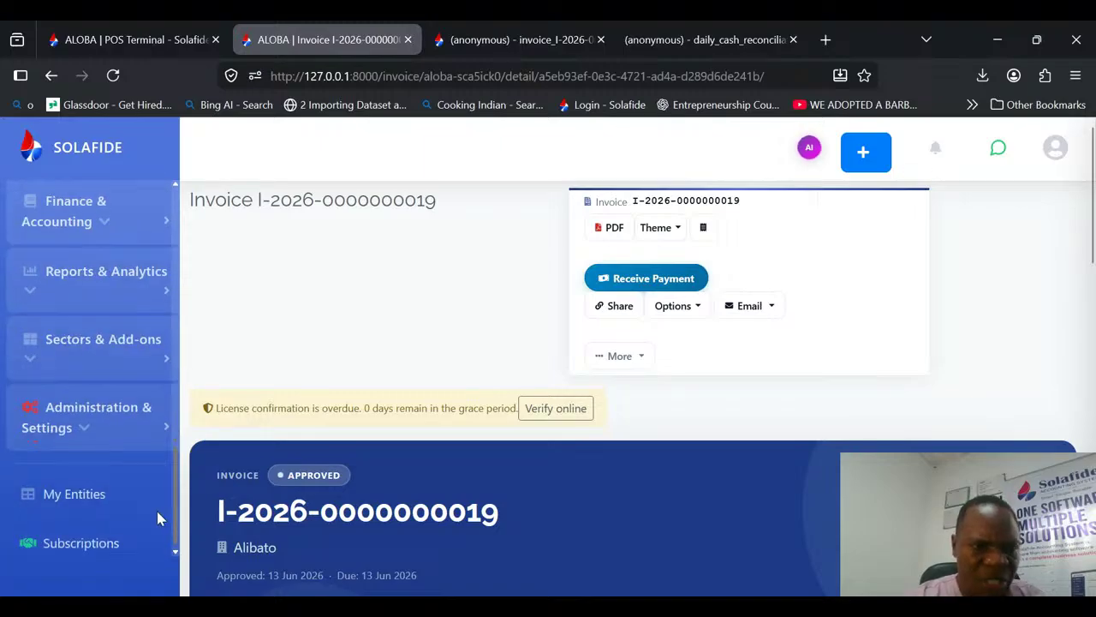
{"action": "left_click", "coordinate": [143, 415]}
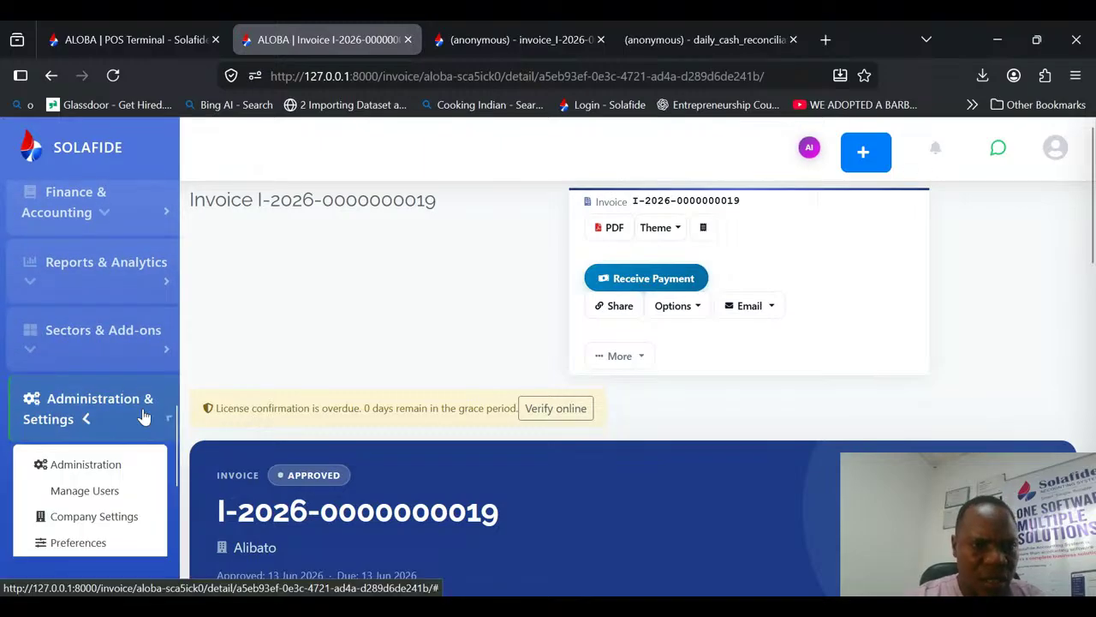
{"action": "middle_click", "coordinate": [101, 489]}
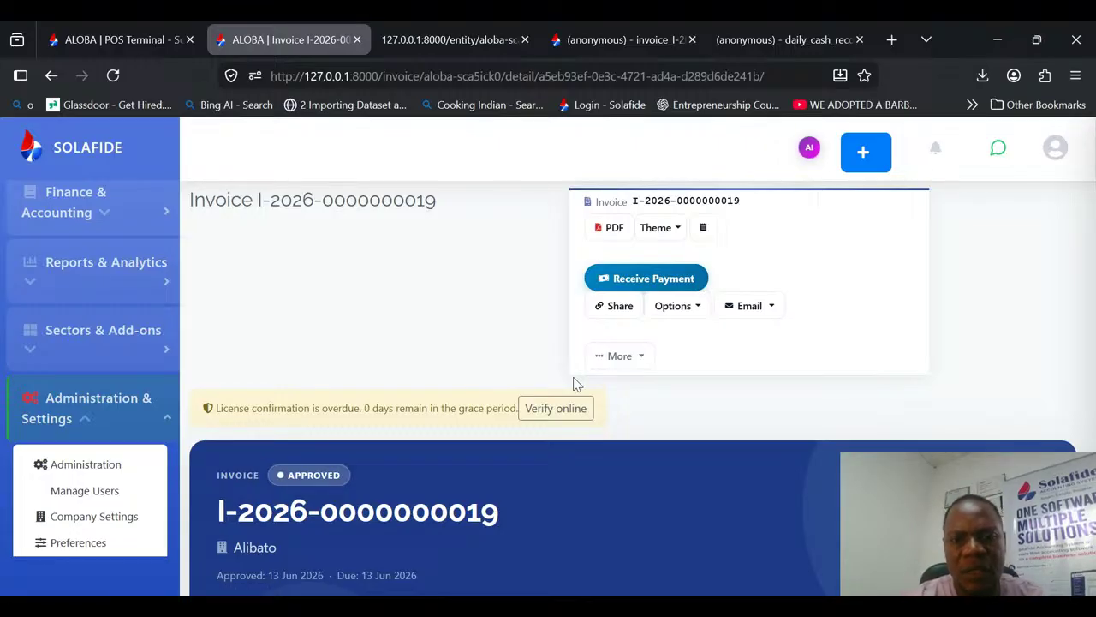
{"action": "left_click", "coordinate": [480, 40]}
{"action": "mouse_move", "coordinate": [1092, 141]}
{"action": "left_mouse_down"}
{"action": "mouse_move", "coordinate": [1092, 192]}
{"action": "mouse_move", "coordinate": [1092, 156]}
{"action": "left_mouse_up"}
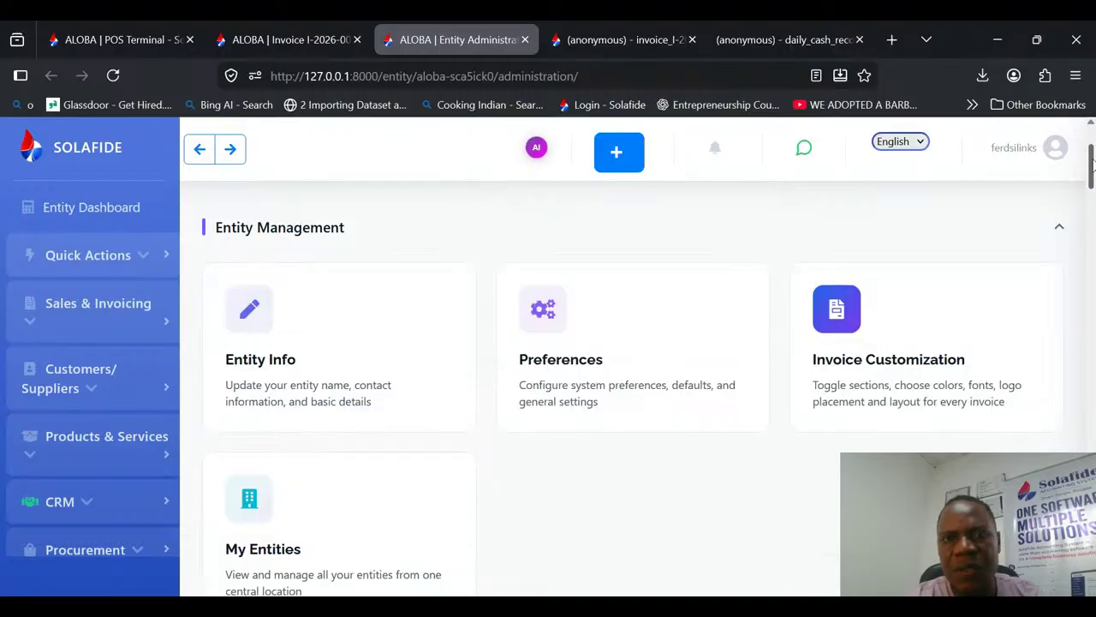
{"action": "left_click", "coordinate": [906, 345]}
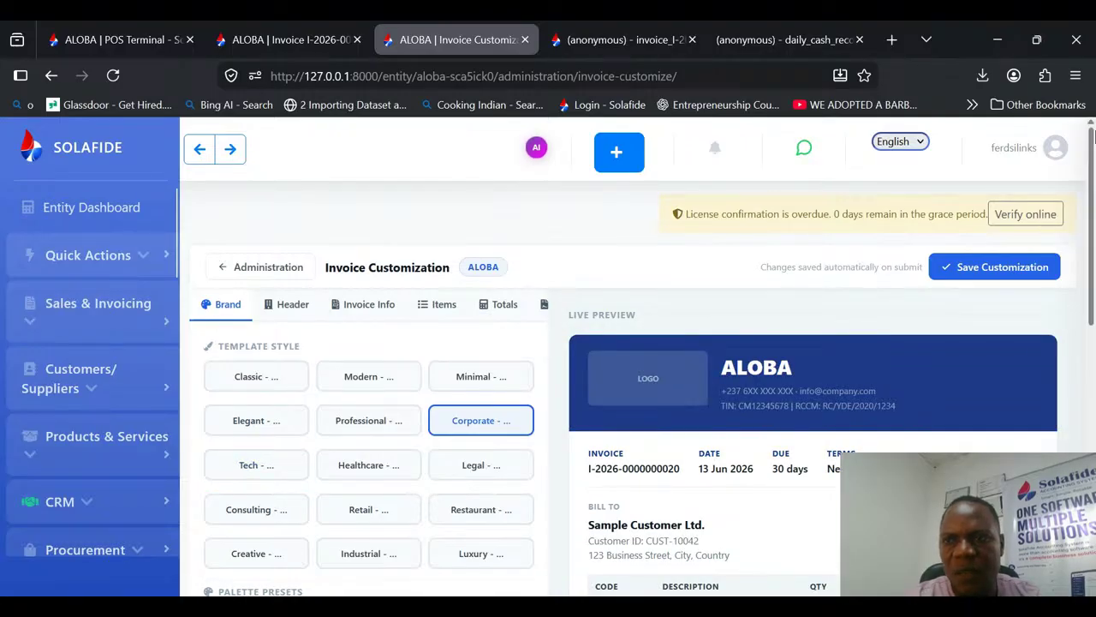
{"action": "scroll", "coordinate": [856, 141], "scroll_direction": "down", "scroll_amount": 1}
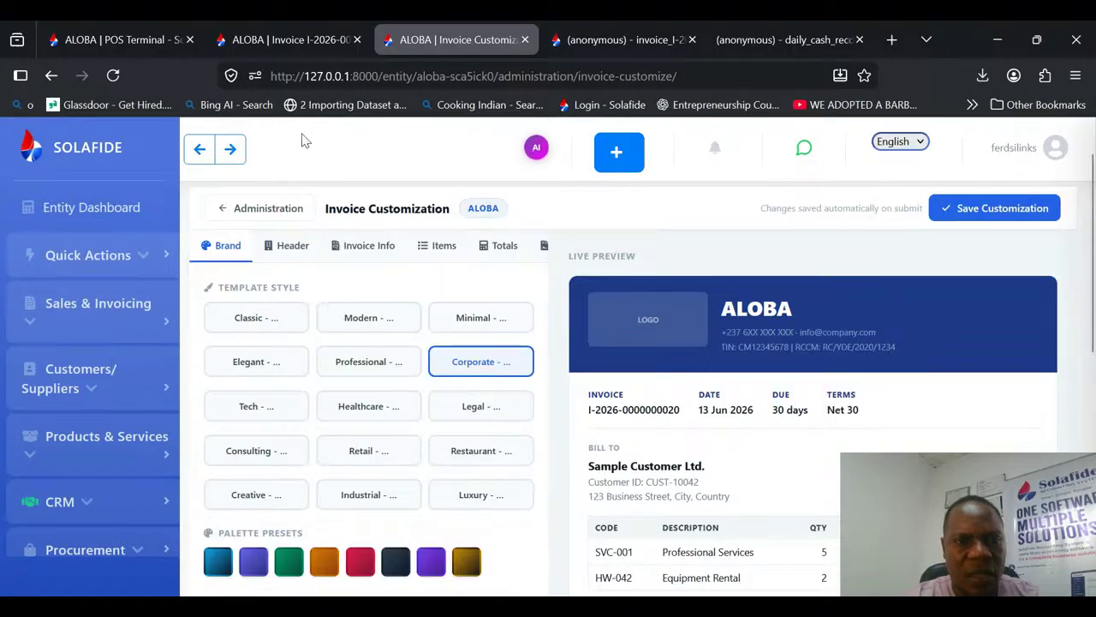
Step: Try the invoice header's Show Logo switch, leaving it on, and set the logo position to Right
{"action": "left_click", "coordinate": [289, 245]}
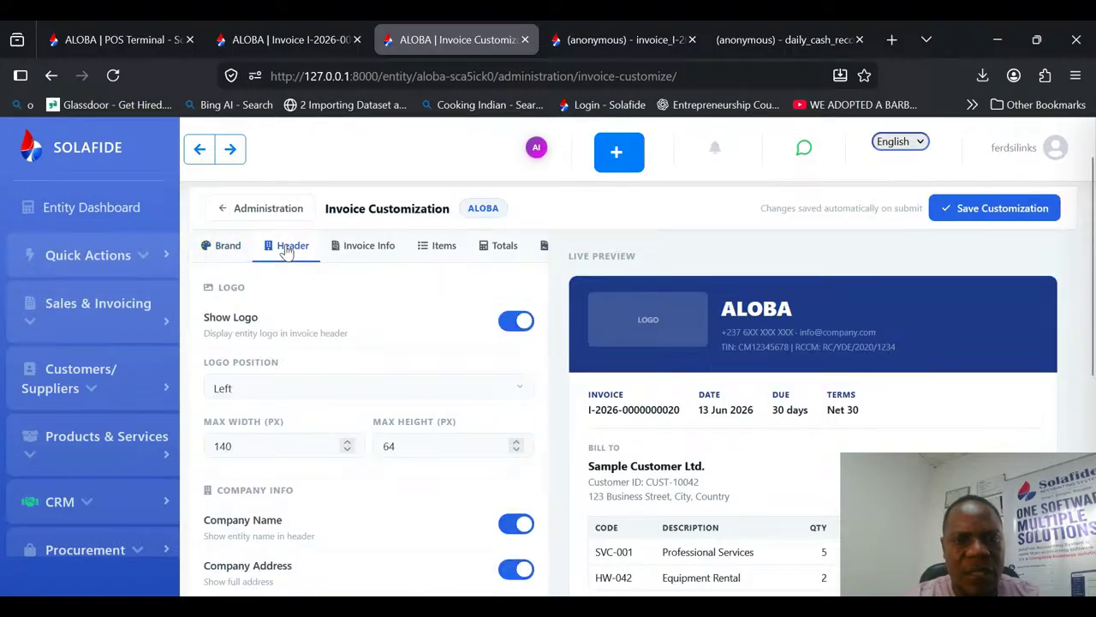
{"action": "left_click", "coordinate": [516, 323]}
{"action": "left_click", "coordinate": [518, 324]}
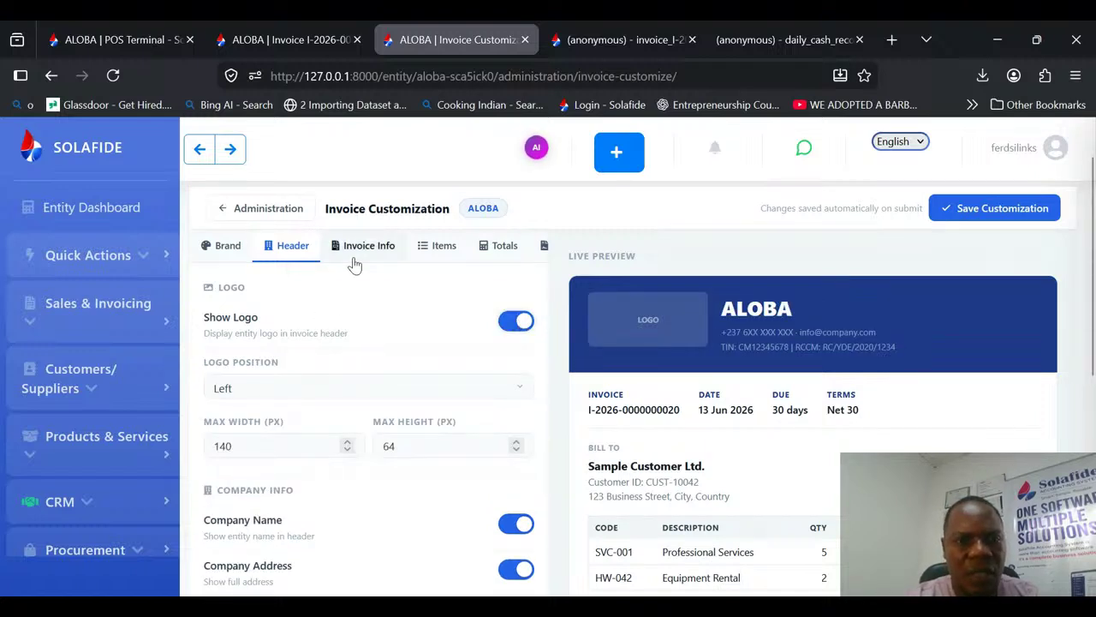
{"action": "left_click", "coordinate": [481, 389]}
{"action": "left_click", "coordinate": [268, 456]}
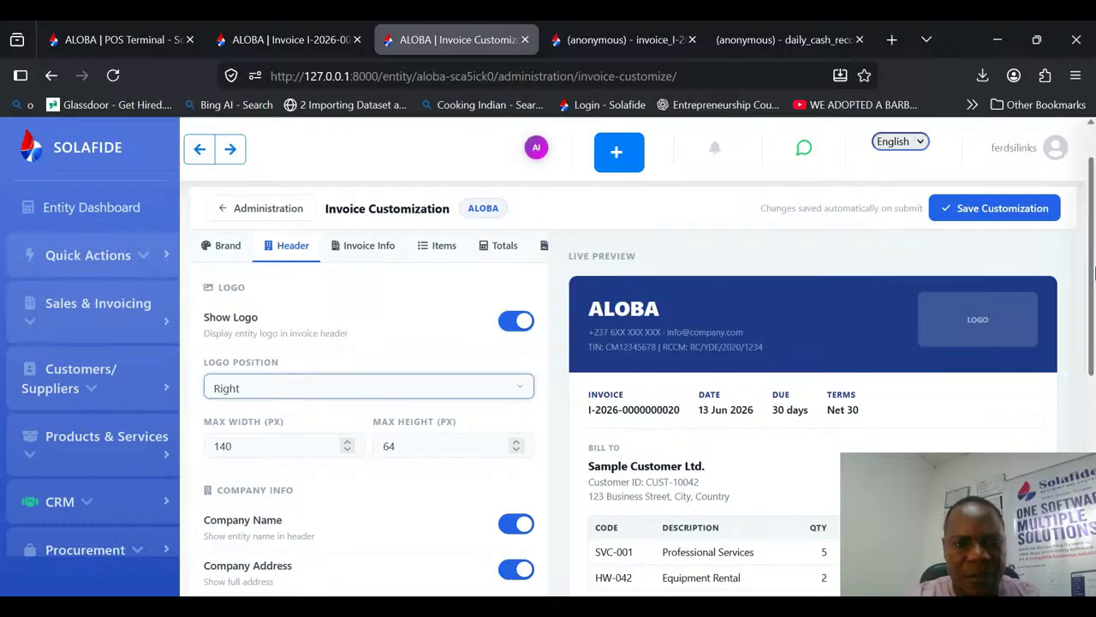
Step: Review the invoice customization options for company info, reference fields and item columns
{"action": "left_click_drag", "start_coordinate": [1093, 272], "coordinate": [1093, 349]}
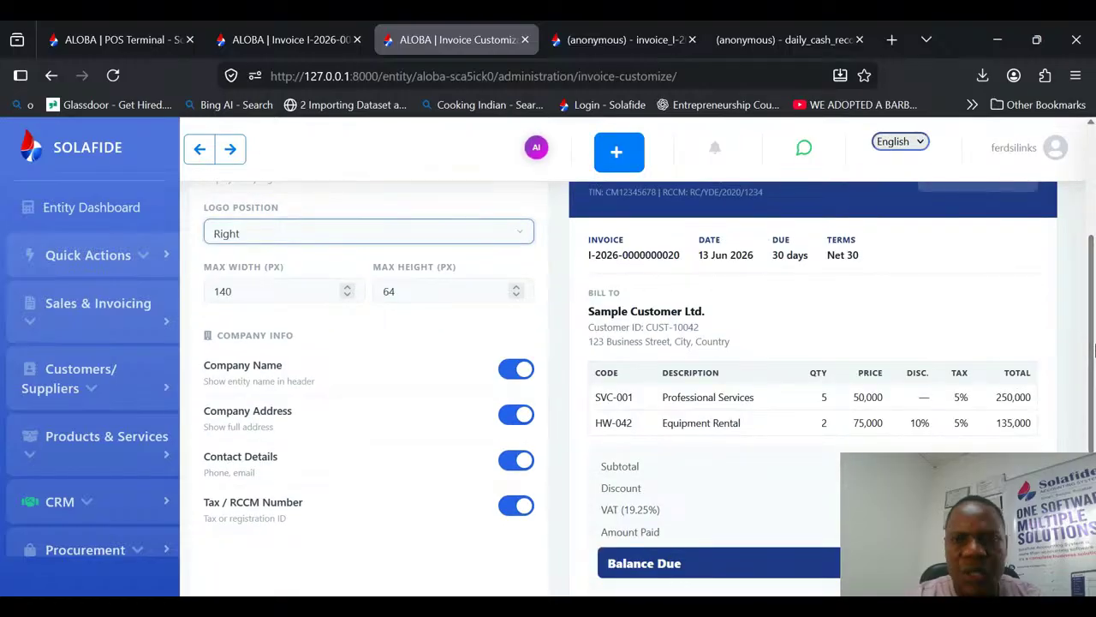
{"action": "left_click", "coordinate": [597, 422]}
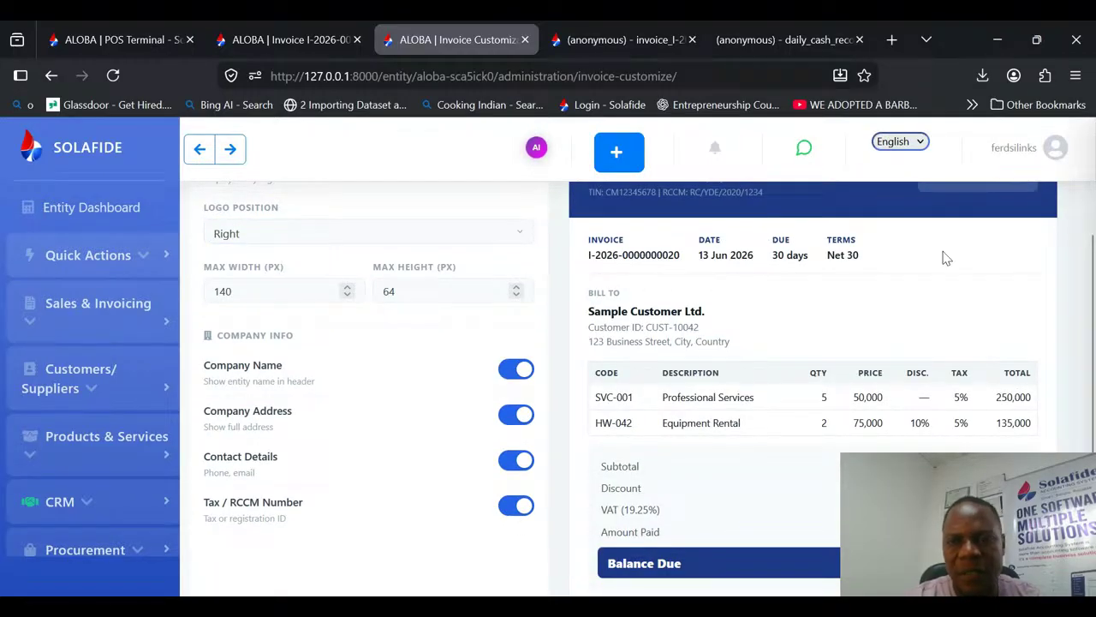
{"action": "scroll", "coordinate": [1093, 328], "scroll_direction": "up", "scroll_amount": 3}
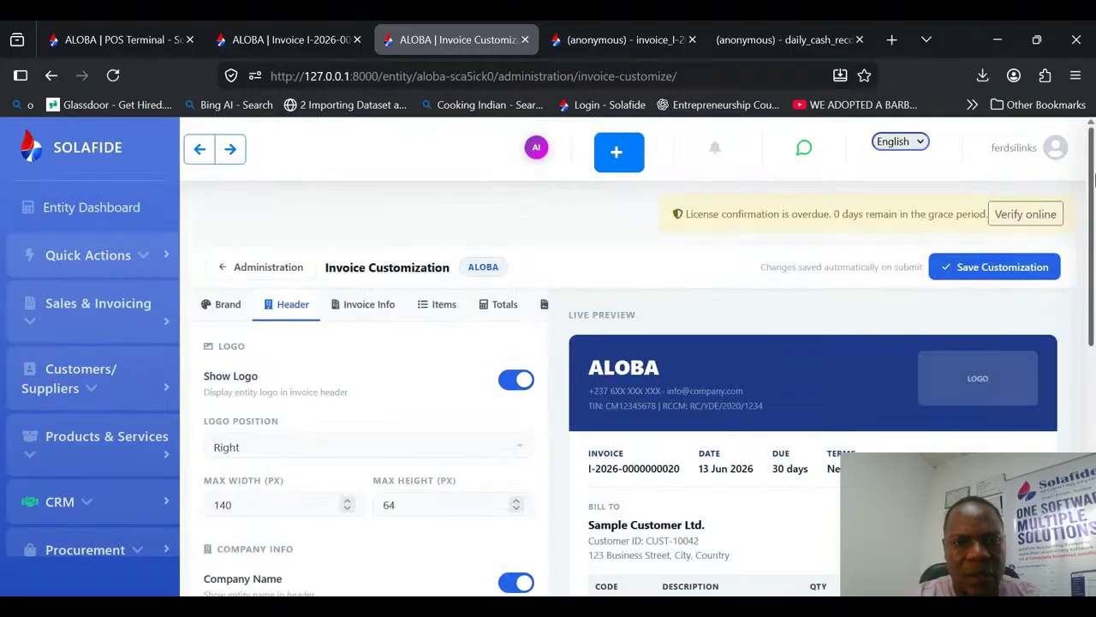
{"action": "left_click", "coordinate": [370, 313]}
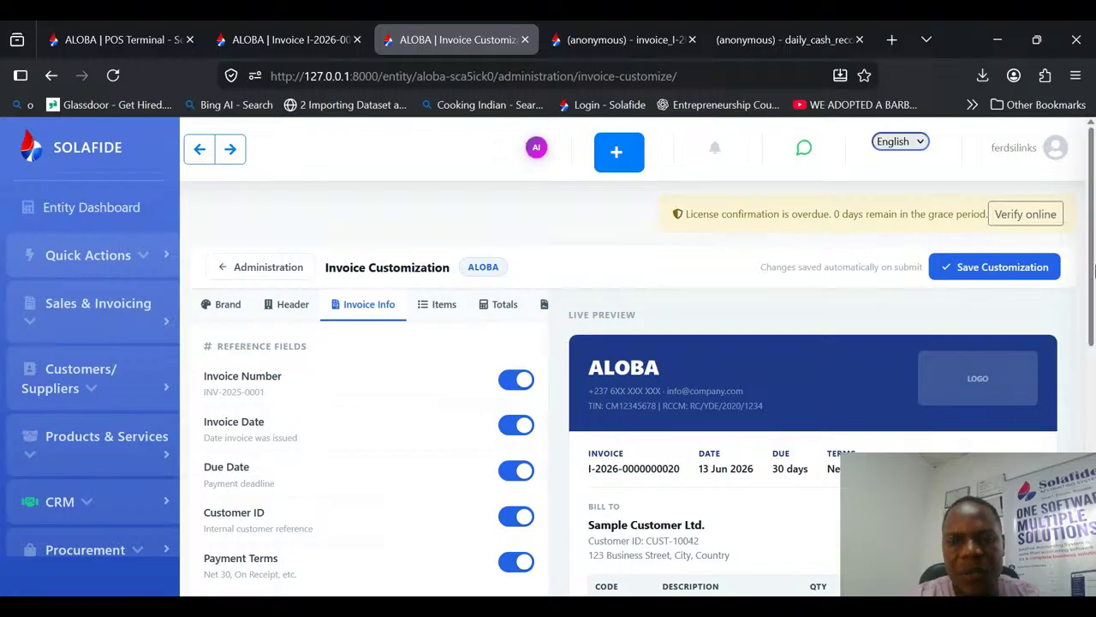
{"action": "scroll", "coordinate": [1093, 295], "scroll_direction": "down", "scroll_amount": 2}
{"action": "scroll", "coordinate": [1093, 296], "scroll_direction": "up", "scroll_amount": 2}
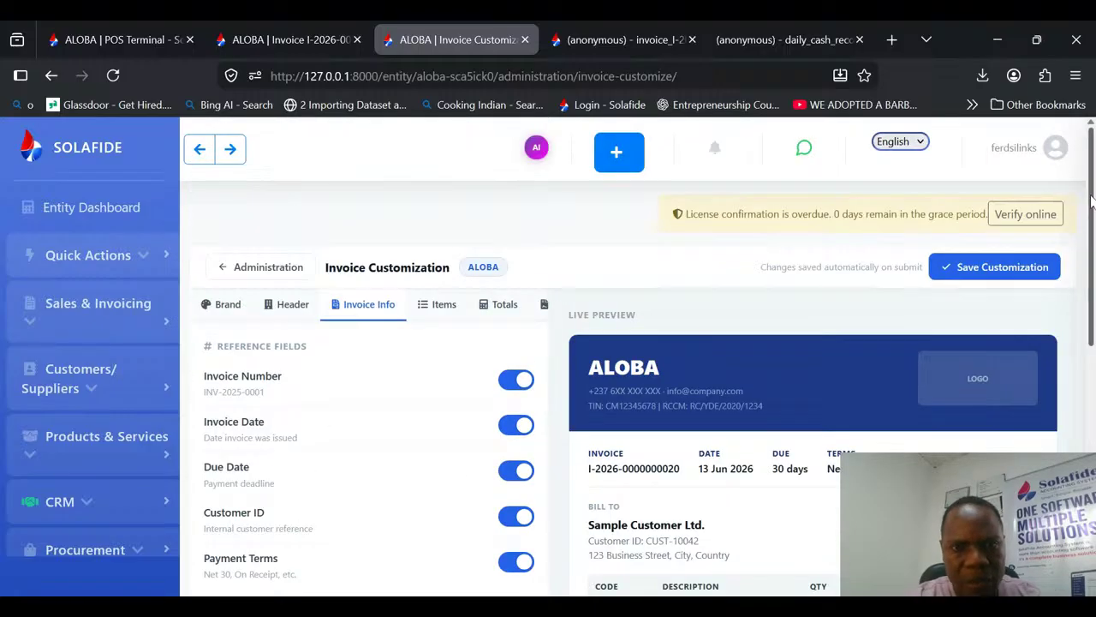
{"action": "left_click", "coordinate": [442, 307]}
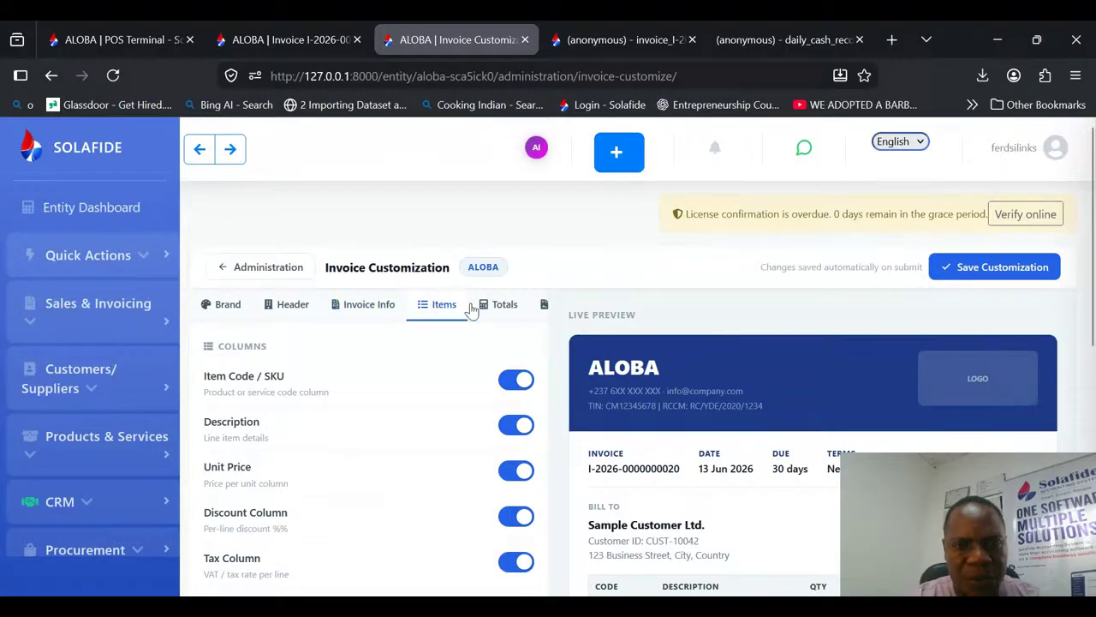
Step: Try the Tax Breakdown line in the totals summary block against the live preview, and switch it off again
{"action": "left_click", "coordinate": [502, 310]}
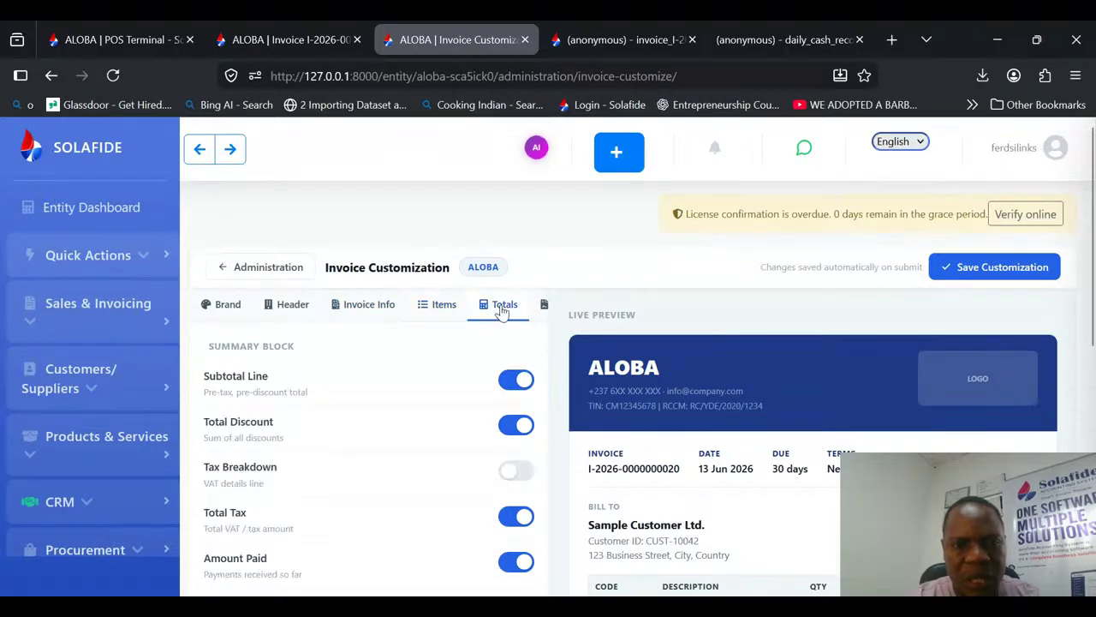
{"action": "left_click", "coordinate": [512, 476]}
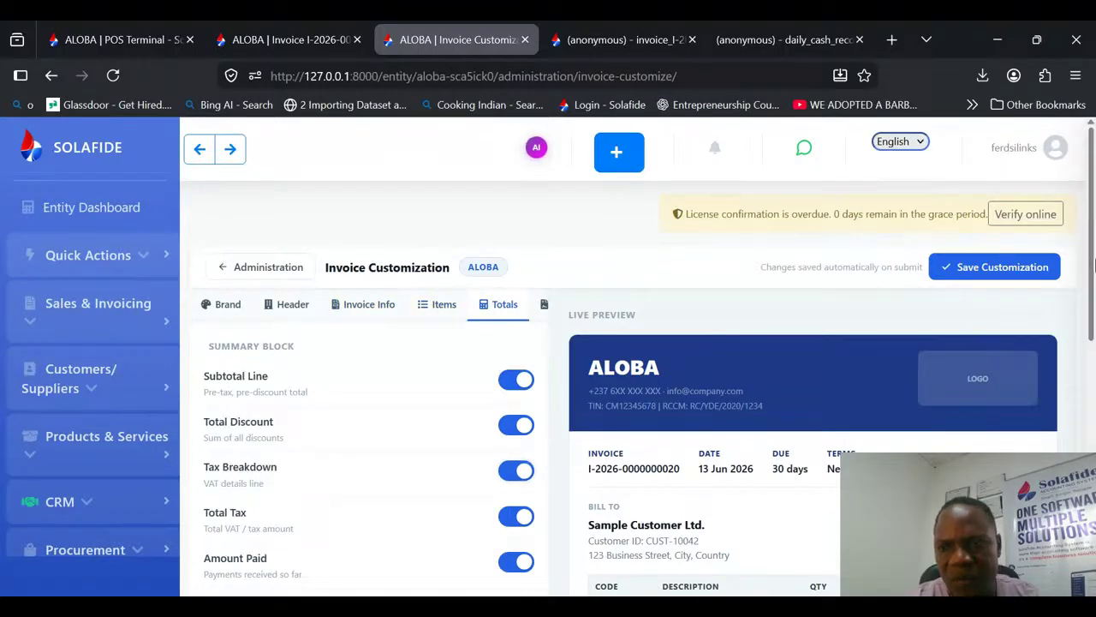
{"action": "scroll", "coordinate": [1094, 260], "scroll_direction": "down", "scroll_amount": 2}
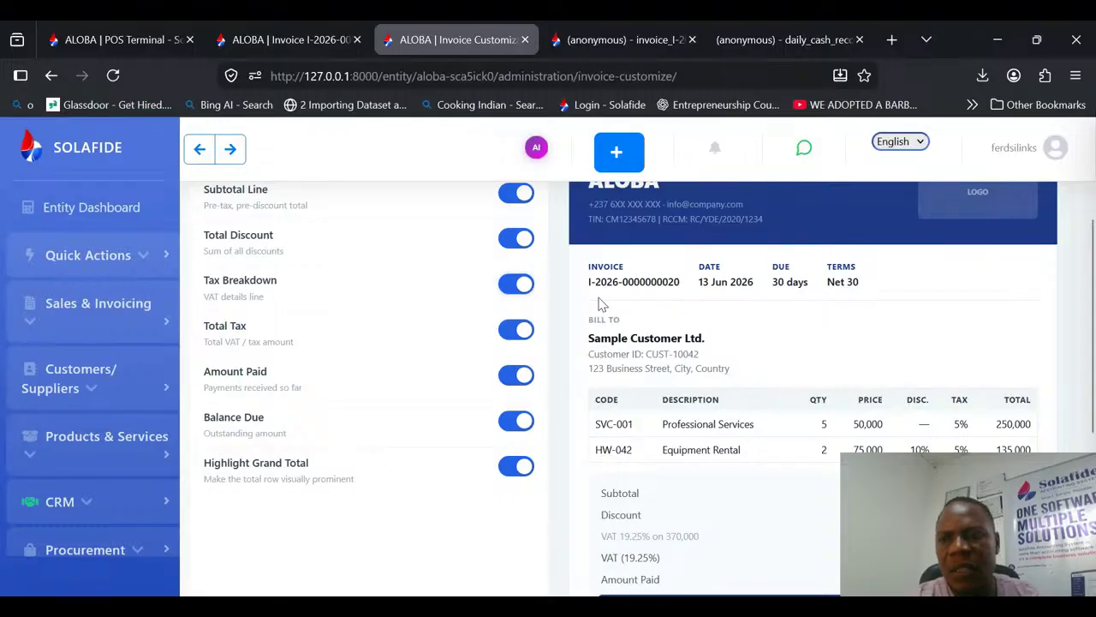
{"action": "left_click", "coordinate": [512, 284]}
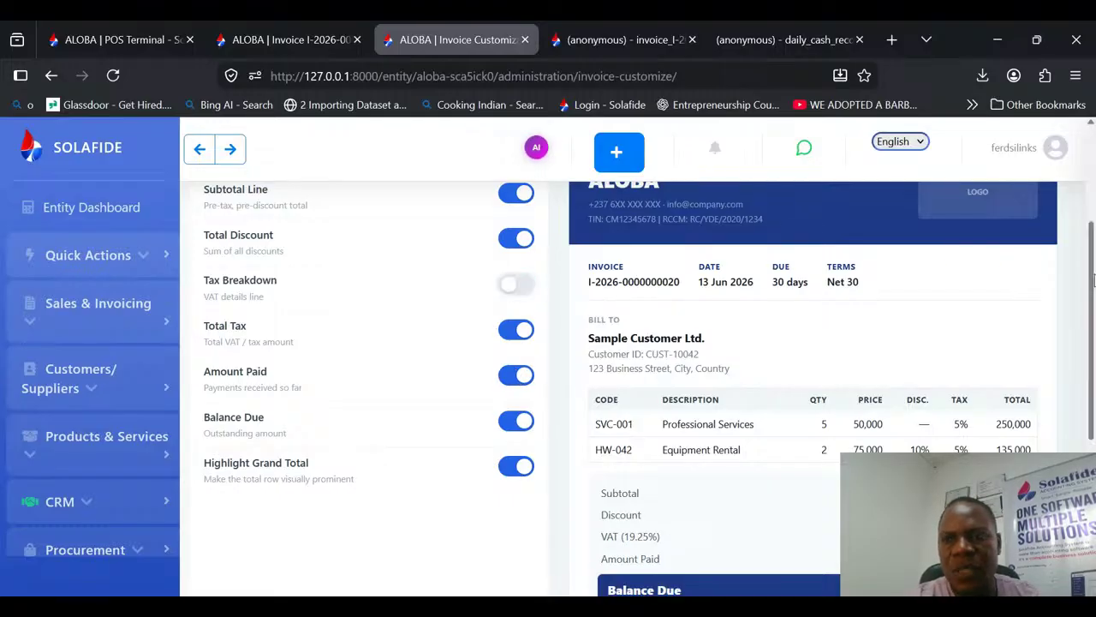
{"action": "scroll", "coordinate": [771, 249], "scroll_direction": "up", "scroll_amount": 2}
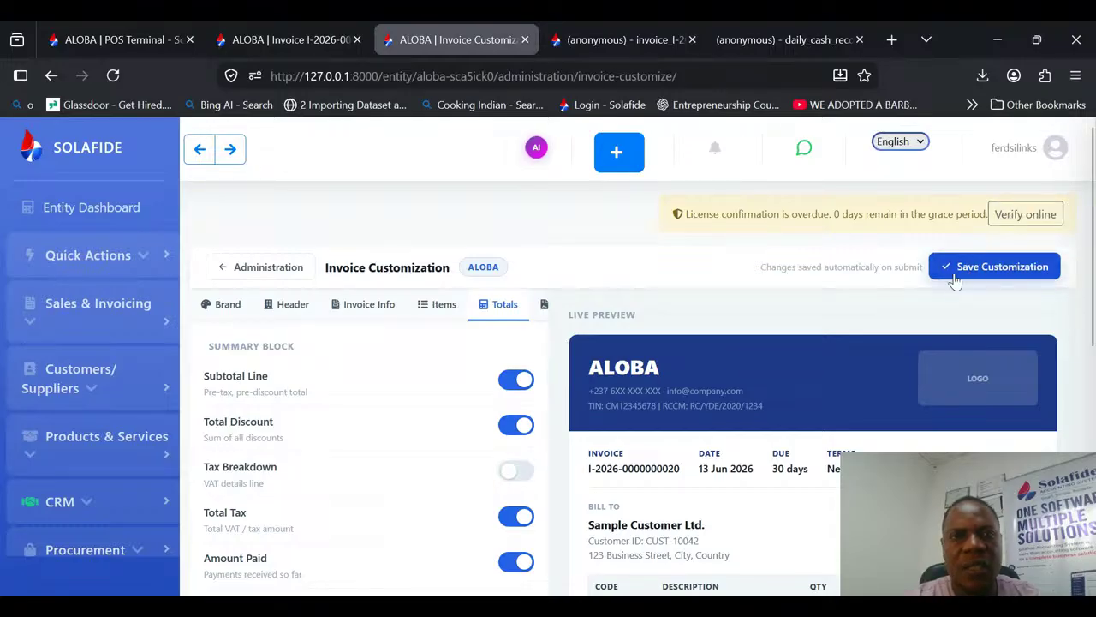
Step: Return to the POS Terminal and open the Current Stock report from POS Management
{"action": "left_click", "coordinate": [313, 39]}
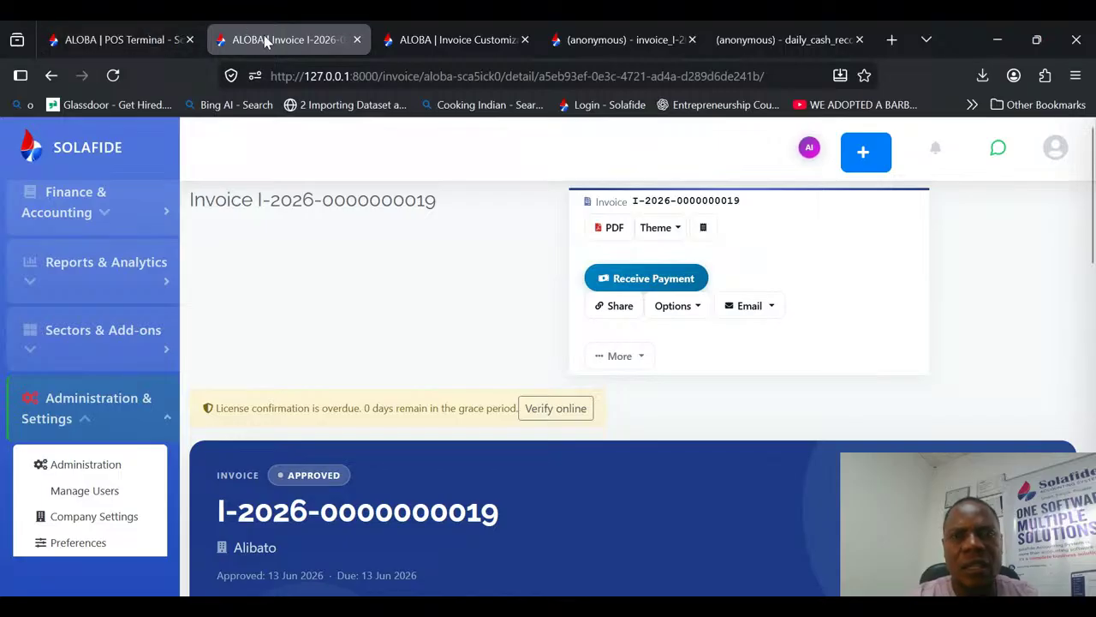
{"action": "left_click", "coordinate": [139, 46]}
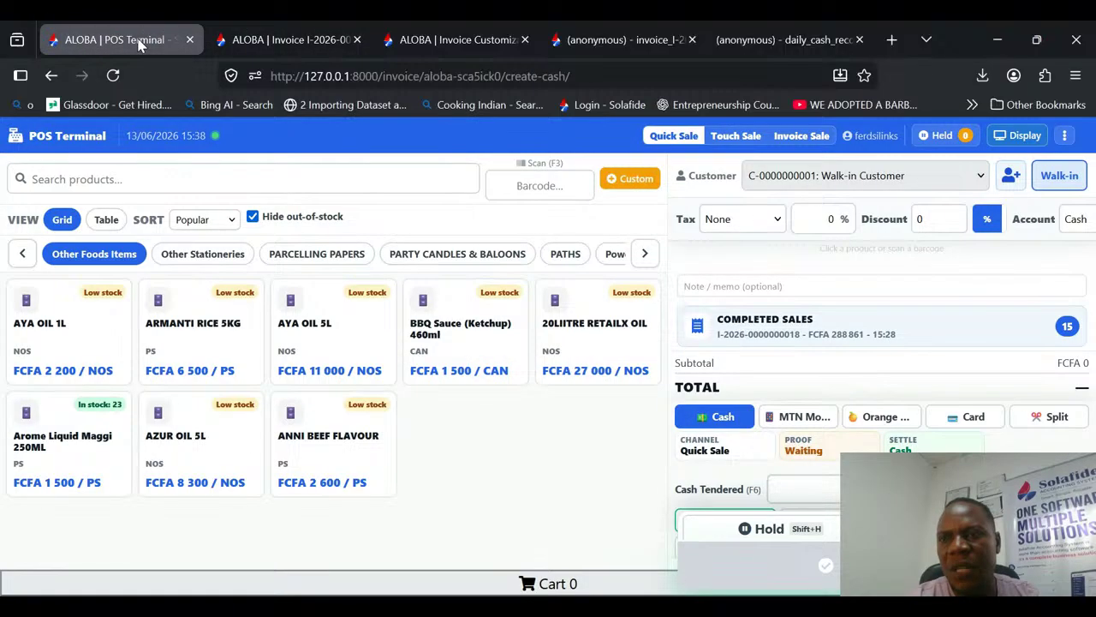
{"action": "left_click", "coordinate": [1065, 135]}
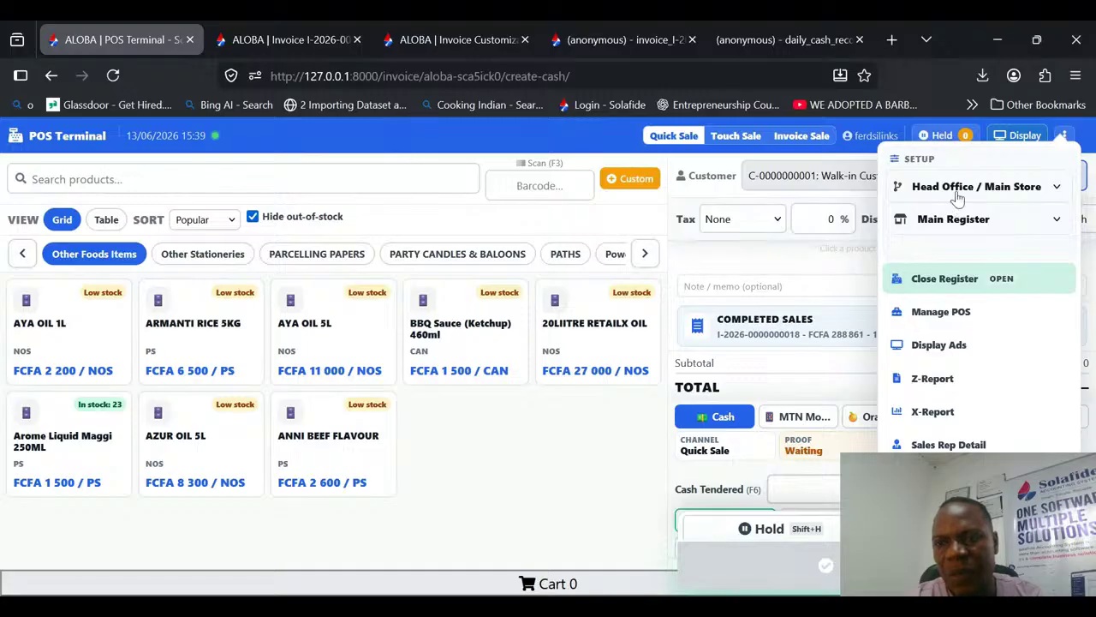
{"action": "left_click", "coordinate": [941, 313]}
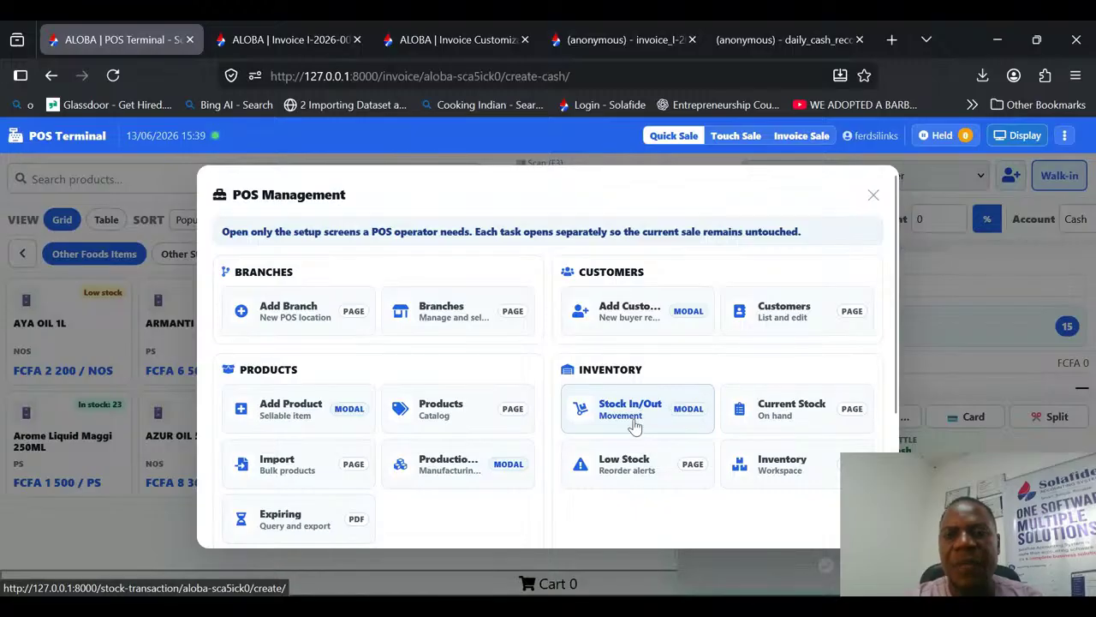
{"action": "left_click", "coordinate": [826, 415]}
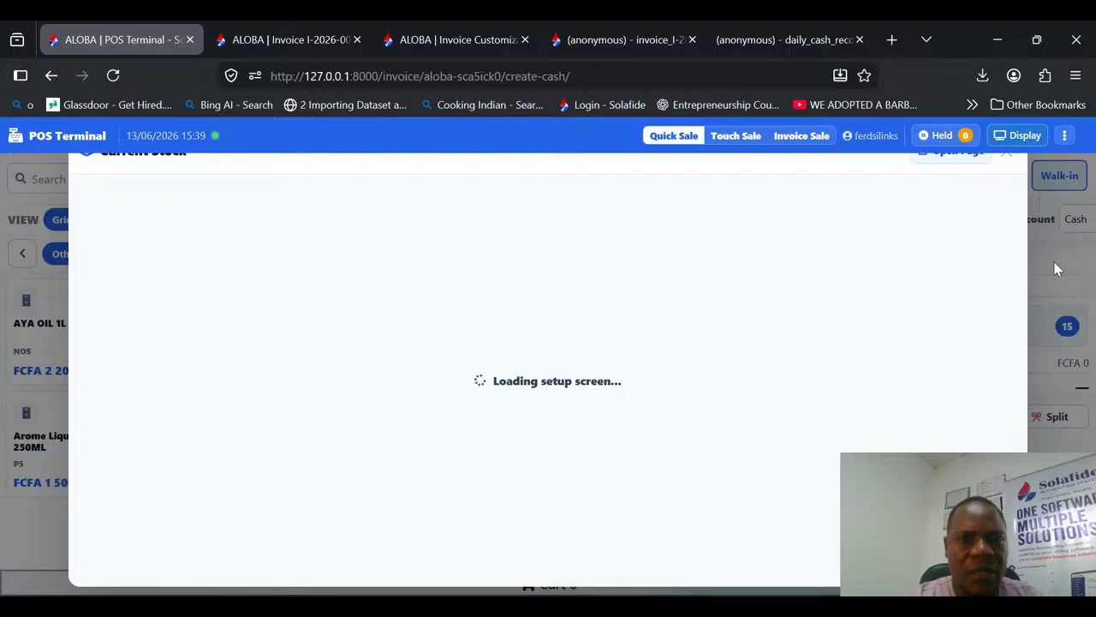
Step: Examine the Current Stock report's item quantities, valuation totals, potential margin and filter options
{"action": "left_click_drag", "start_coordinate": [1024, 228], "coordinate": [1010, 441]}
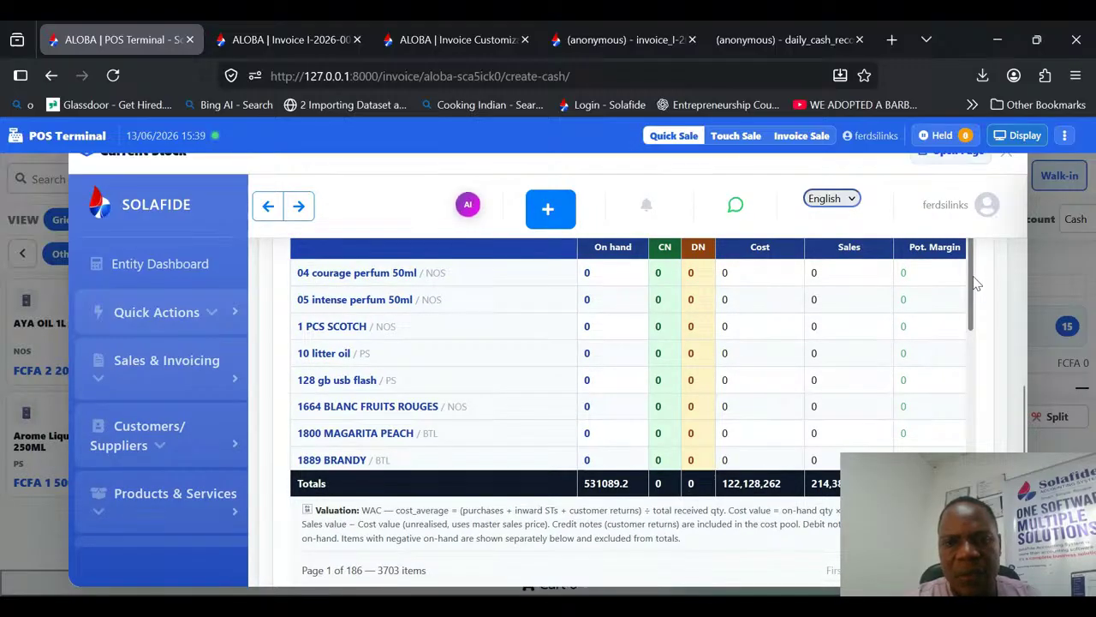
{"action": "left_click_drag", "start_coordinate": [973, 280], "coordinate": [955, 208]}
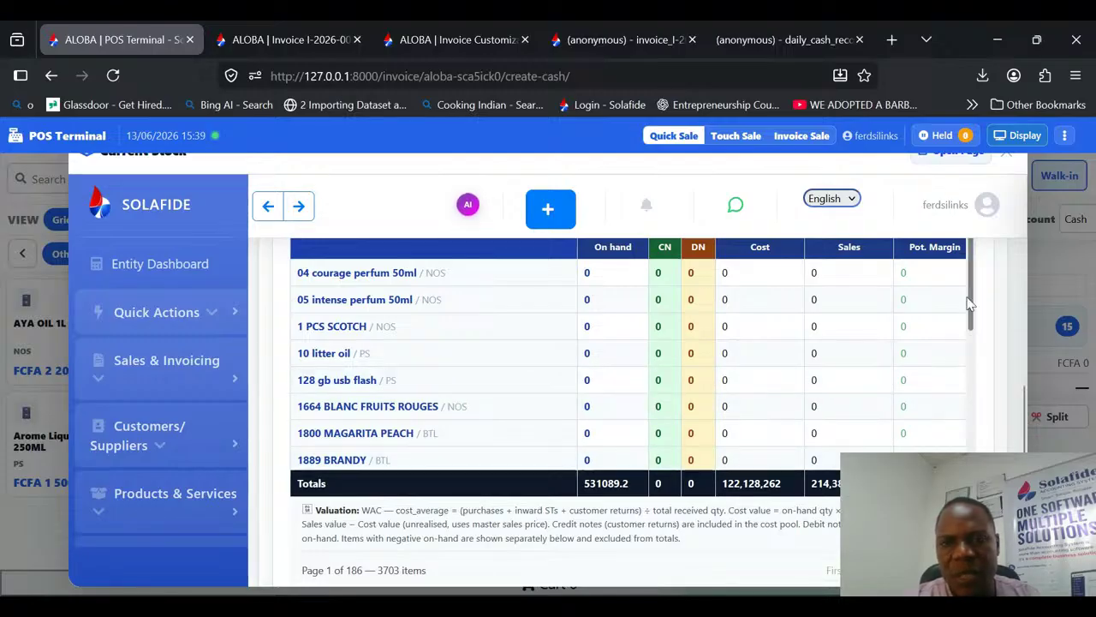
{"action": "scroll", "coordinate": [977, 367], "scroll_direction": "down", "scroll_amount": 1}
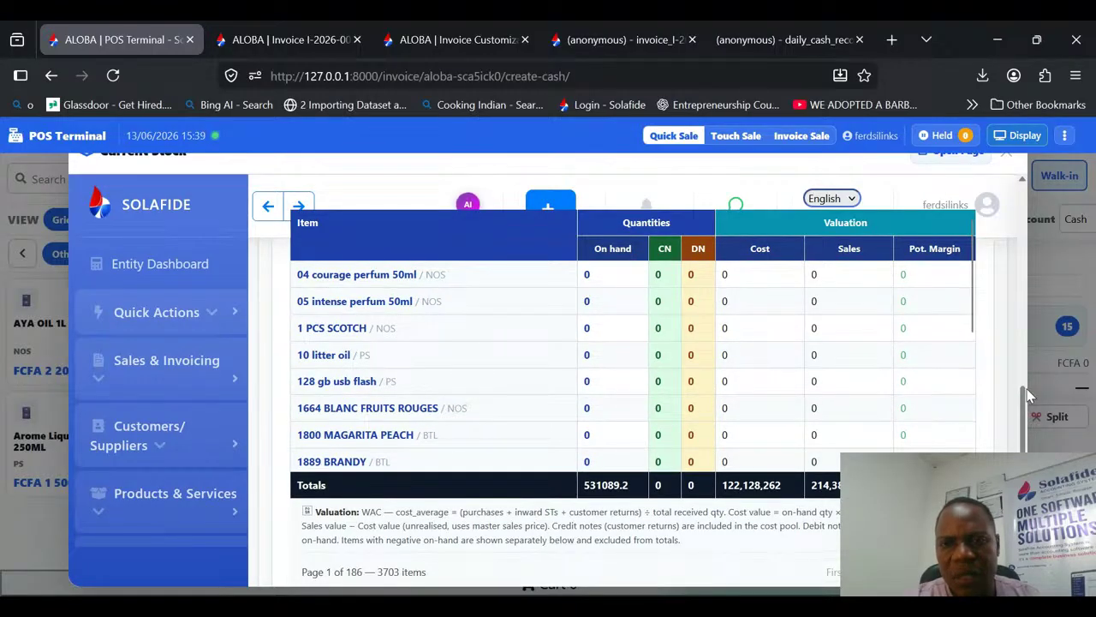
{"action": "scroll", "coordinate": [1030, 428], "scroll_direction": "up", "scroll_amount": 3}
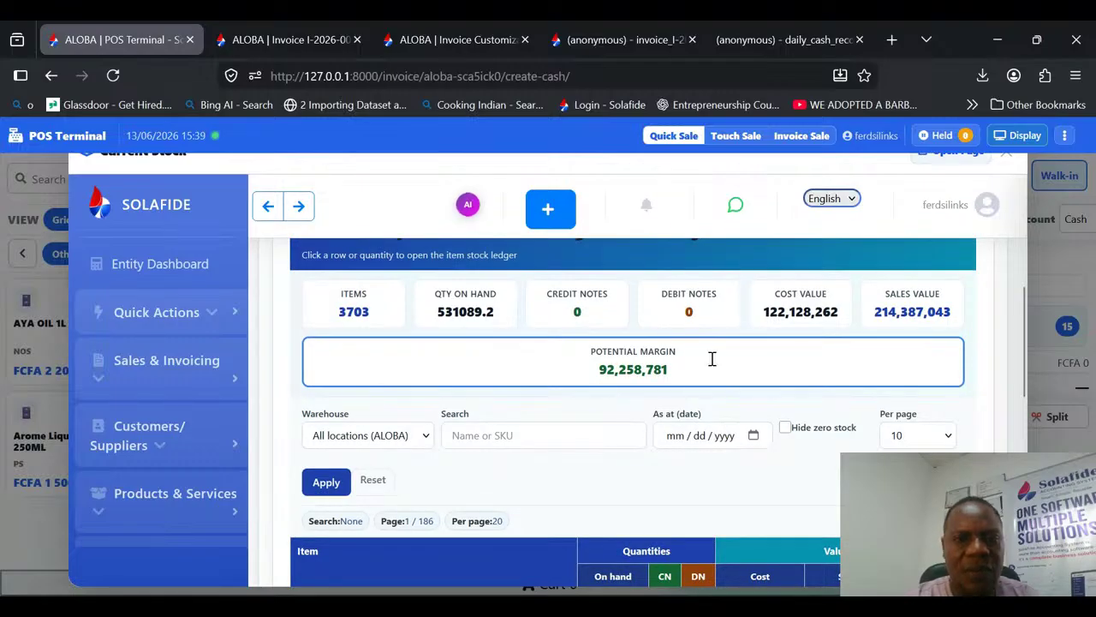
{"action": "left_click_drag", "start_coordinate": [1024, 301], "coordinate": [420, 374]}
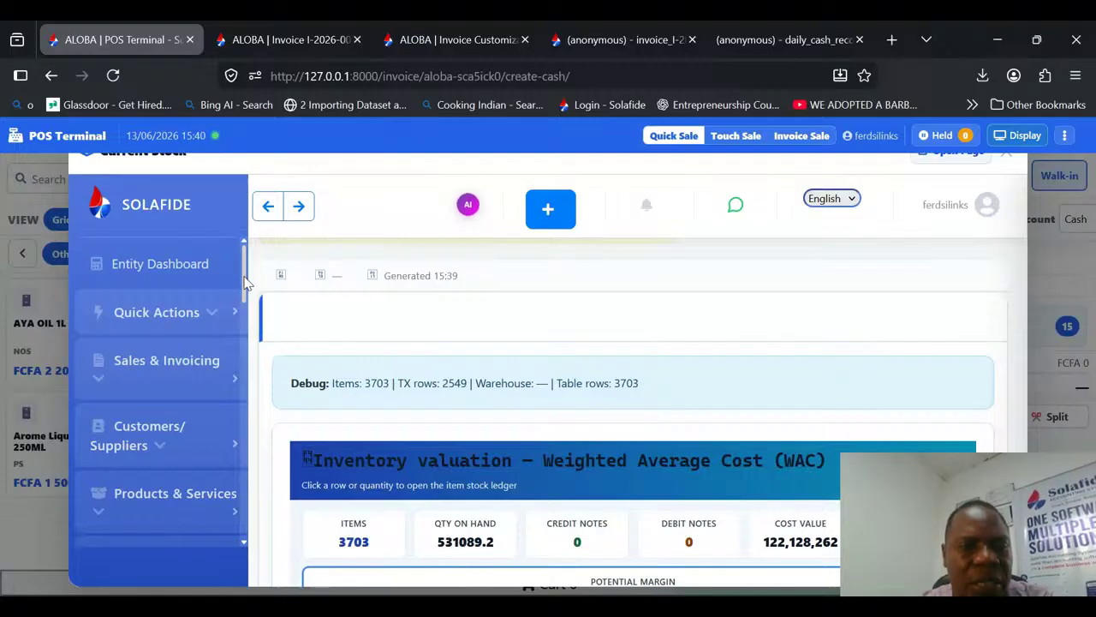
Step: Show the Quick Actions entries inside the Current Stock window, and close the window to return to the sale screen
{"action": "left_click", "coordinate": [193, 314]}
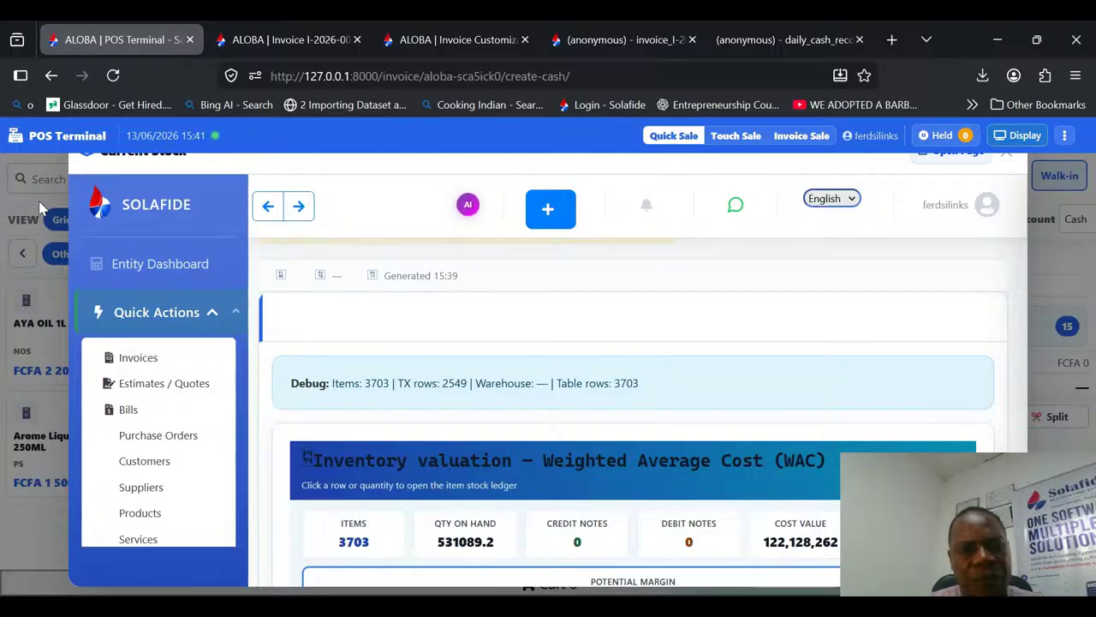
{"action": "left_click_drag", "start_coordinate": [38, 201], "coordinate": [53, 135]}
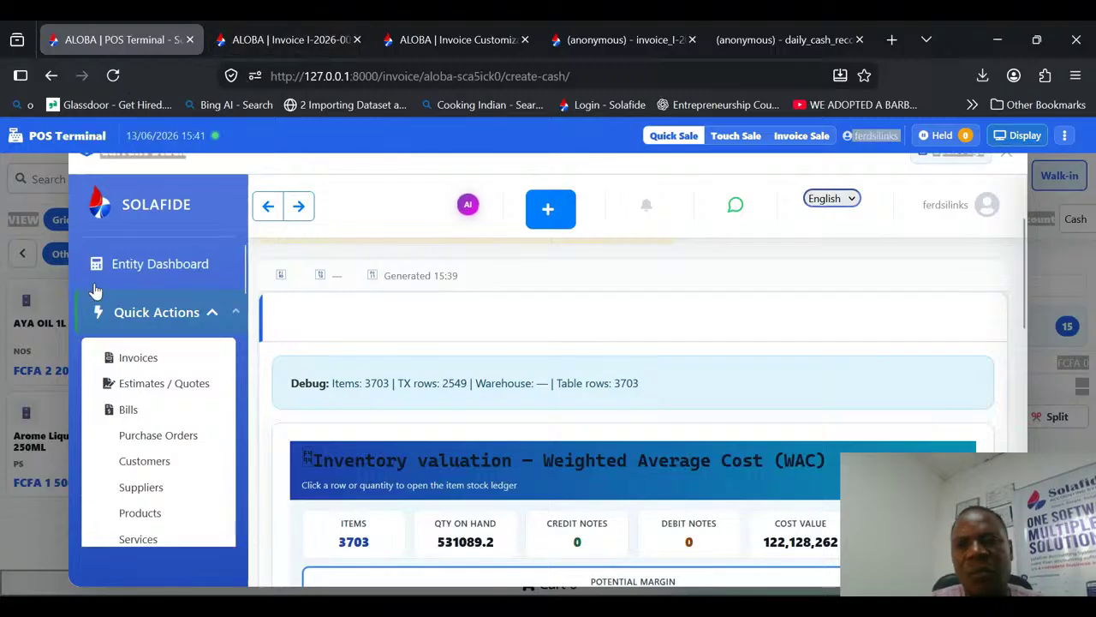
{"action": "left_click", "coordinate": [47, 293]}
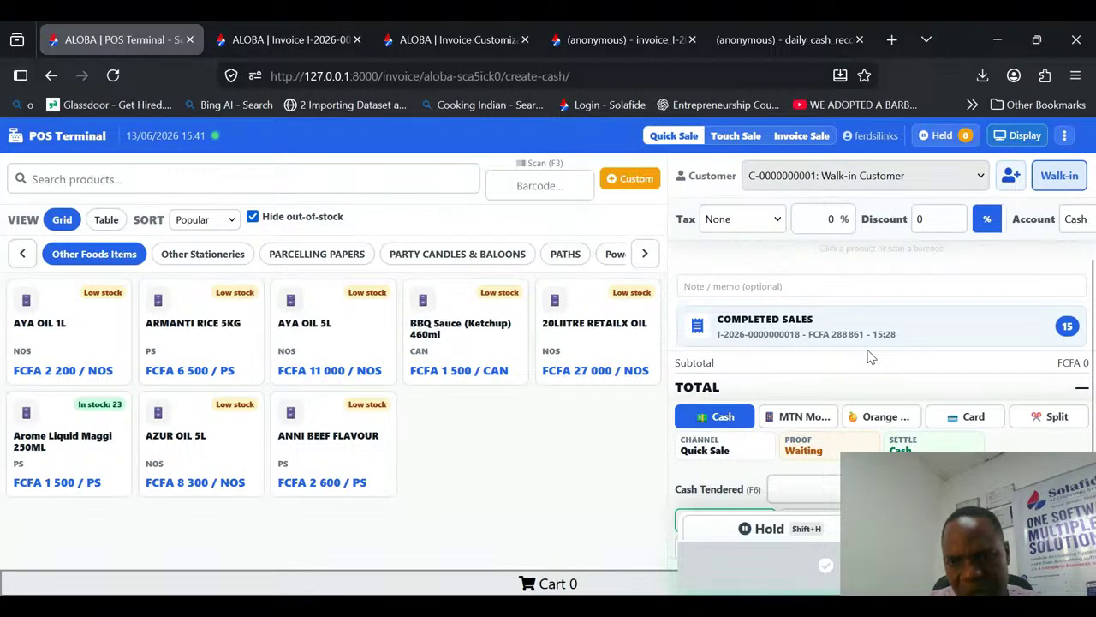